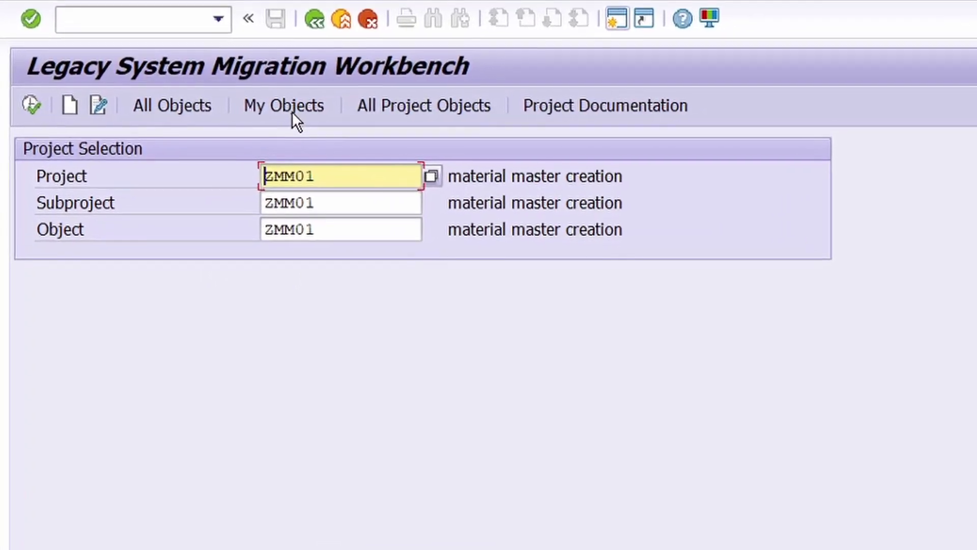
Step: Pick ZMM01 from My Objects as the project, subproject and object for material master creation
left_click(294, 110)
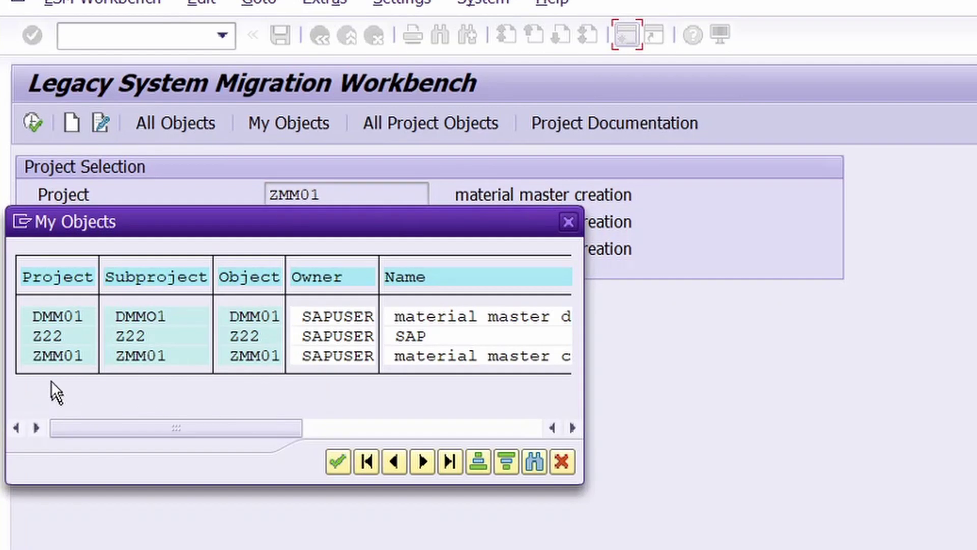
double_click(54, 348)
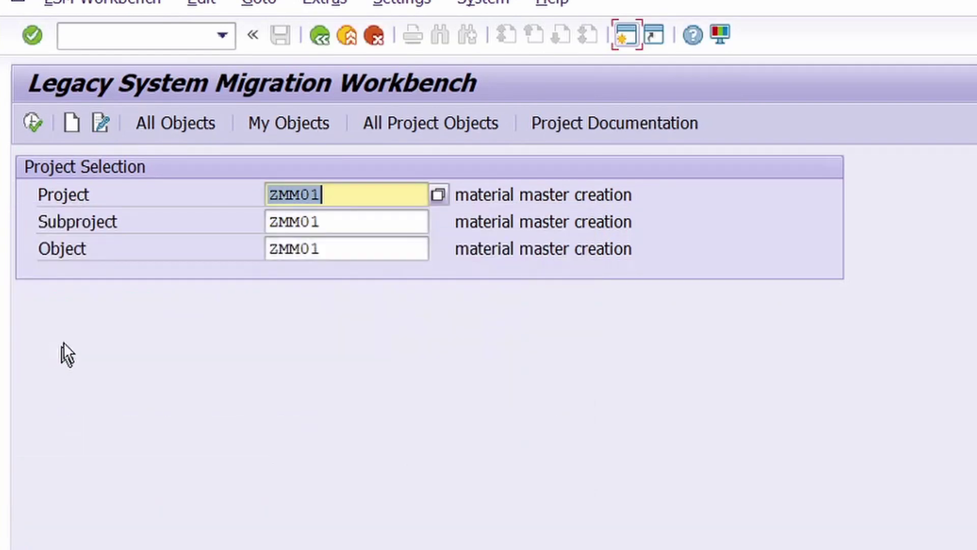
Step: Run step 3 Maintain Source Fields in change mode and open structure ZZMM01 in table maintenance
left_click(30, 118)
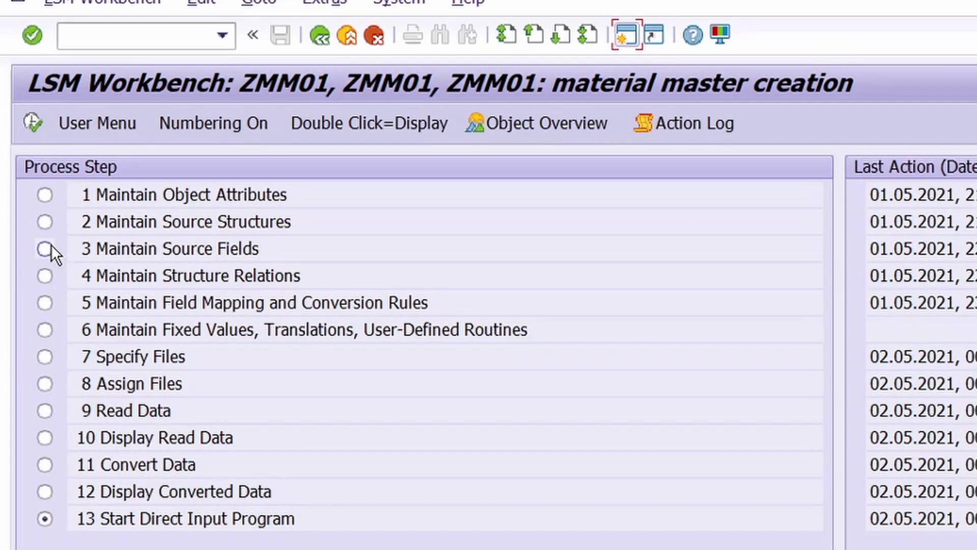
left_click(43, 246)
left_click(35, 125)
left_click(30, 122)
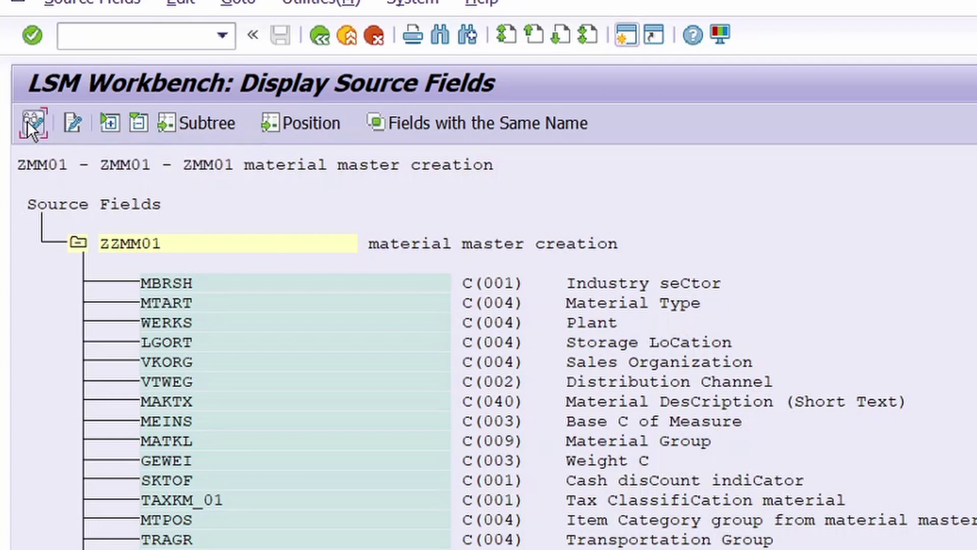
left_click(132, 240)
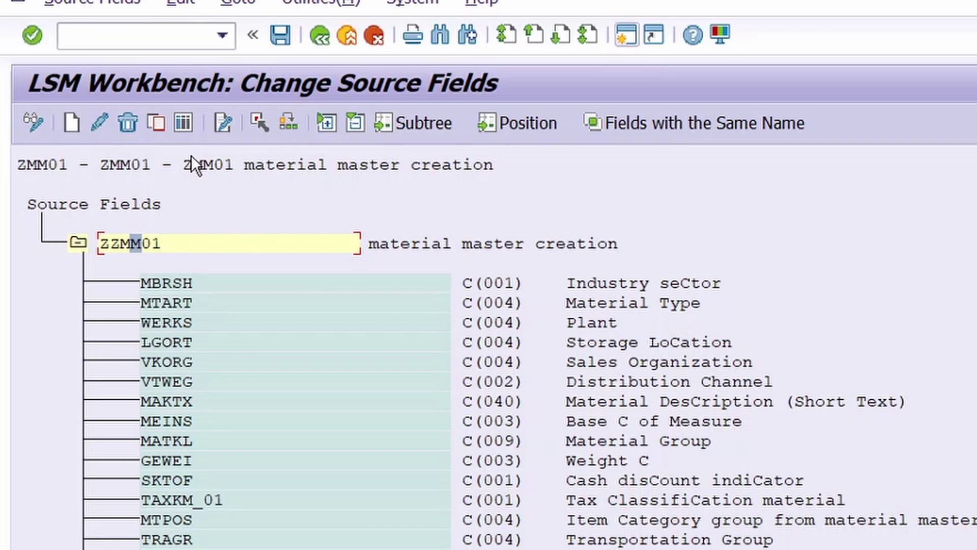
left_click(183, 122)
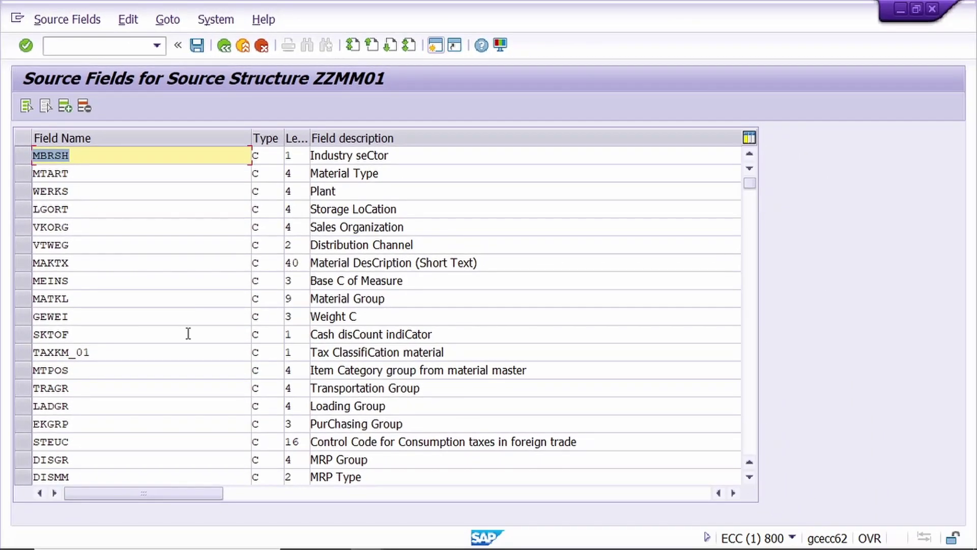
scroll(188, 334, "down", 5)
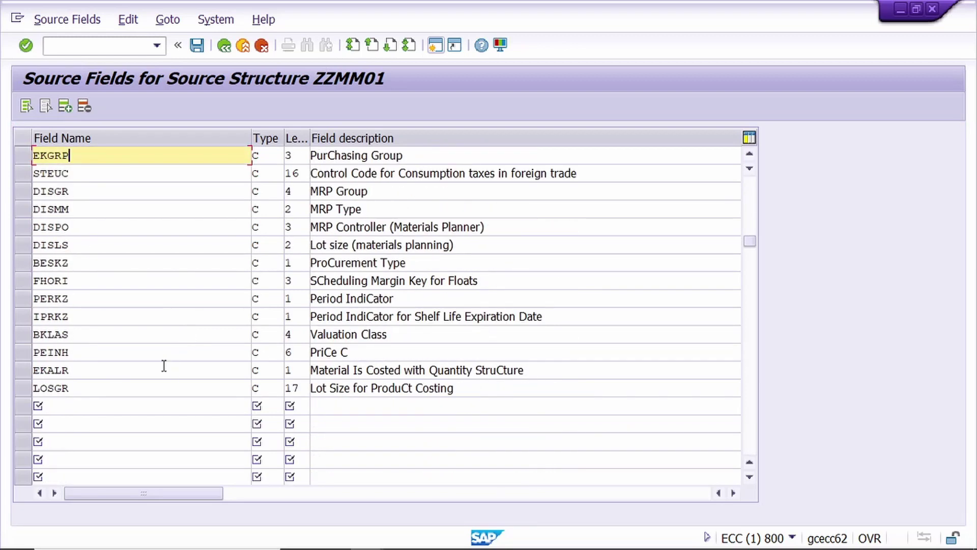
Step: Insert source field VERPR, type C, length 11, 'Moving avarage price', above PEINH
left_click(17, 356)
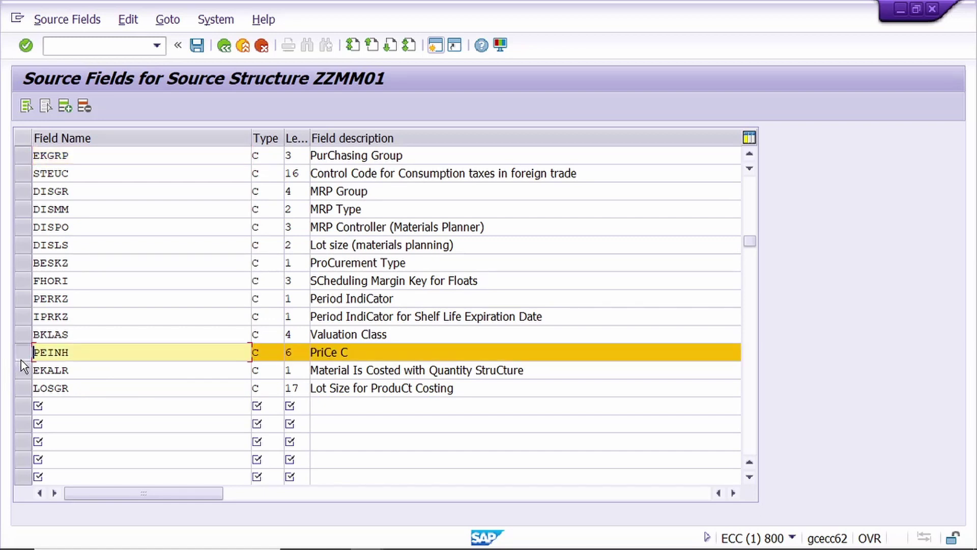
left_click(65, 106)
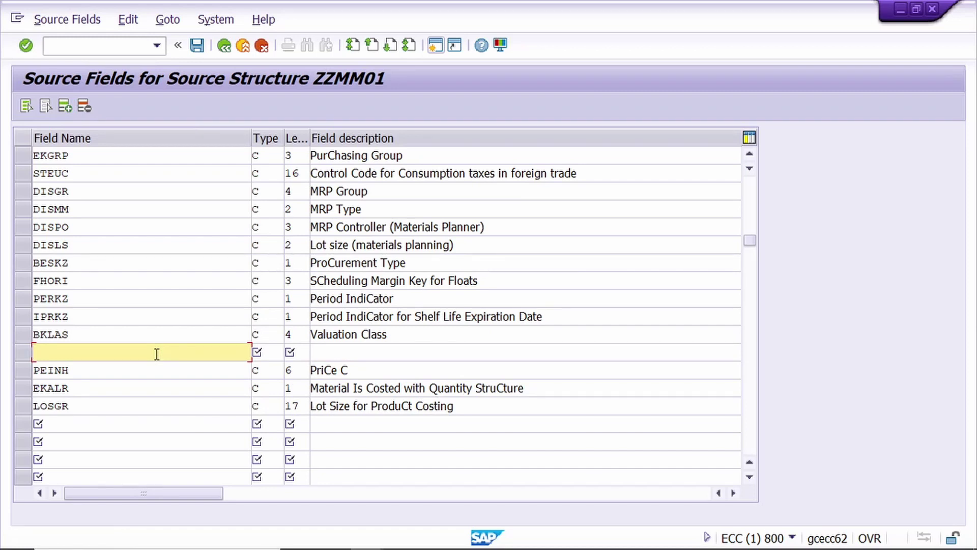
key("Insert")
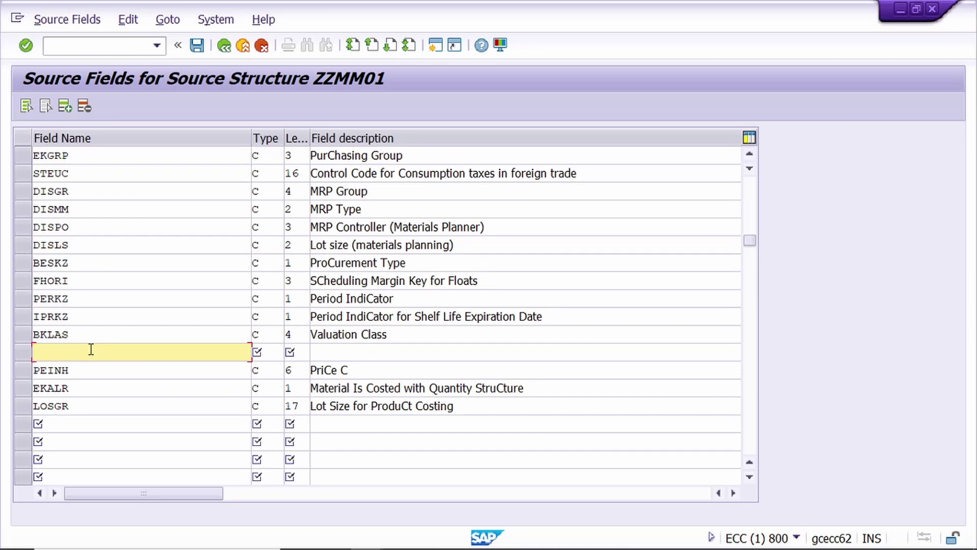
type("VERPR")
key("Tab")
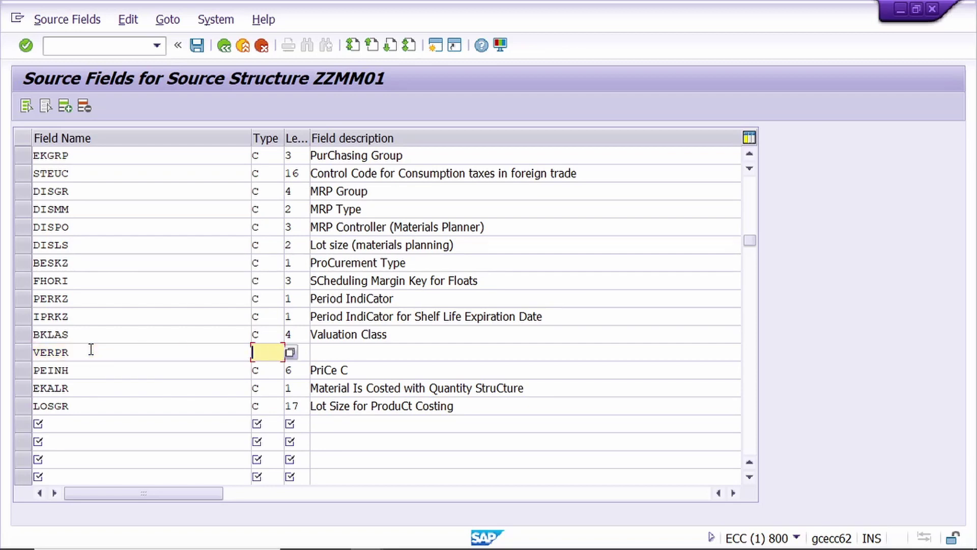
type("C")
key("Tab")
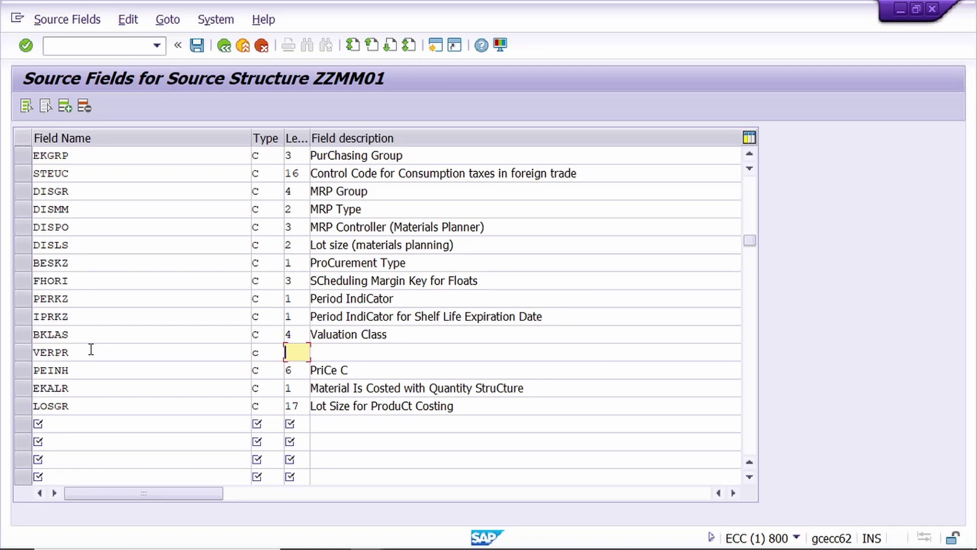
type("11")
key("Tab")
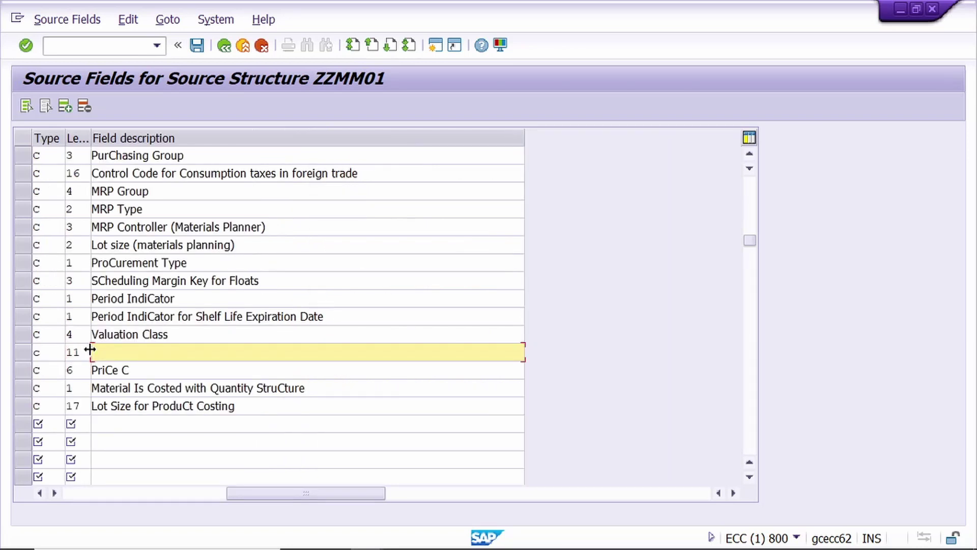
type("Moving avarage price")
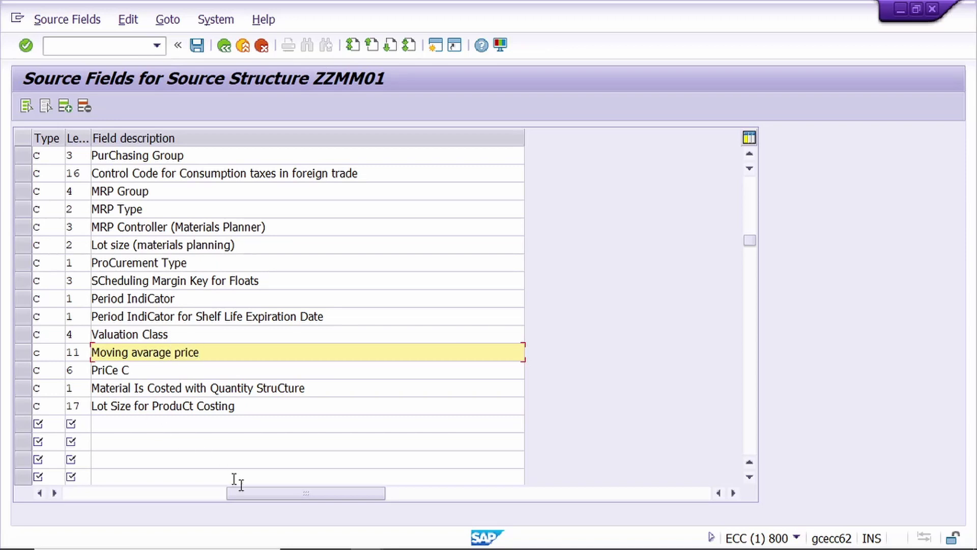
left_click_drag(301, 492, 117, 483)
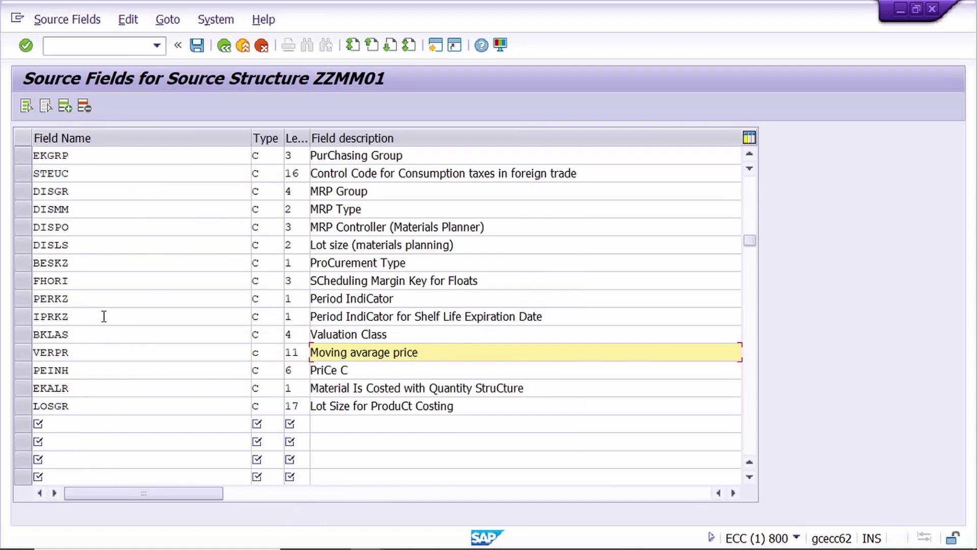
Step: Save the new VERPR source field in the table and the fields tree
left_click(196, 46)
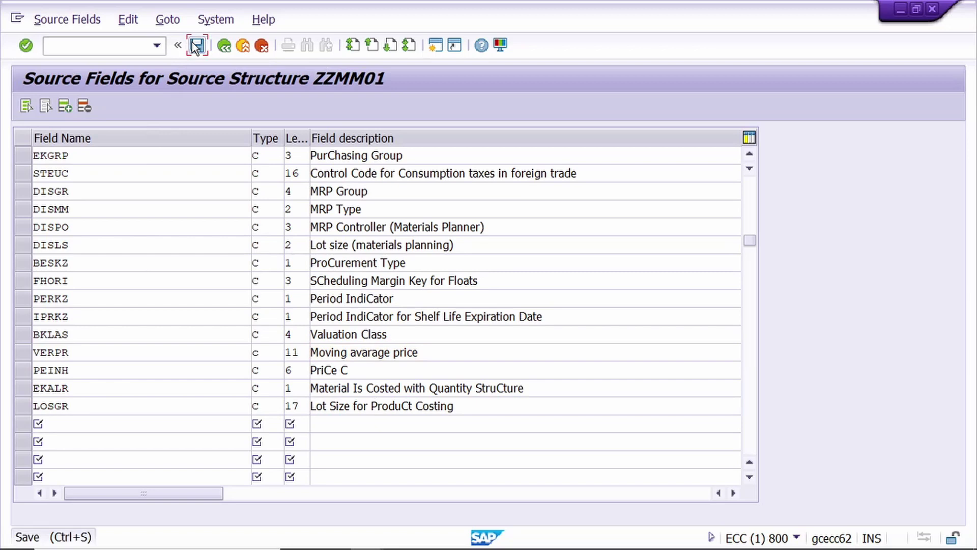
left_click(224, 47)
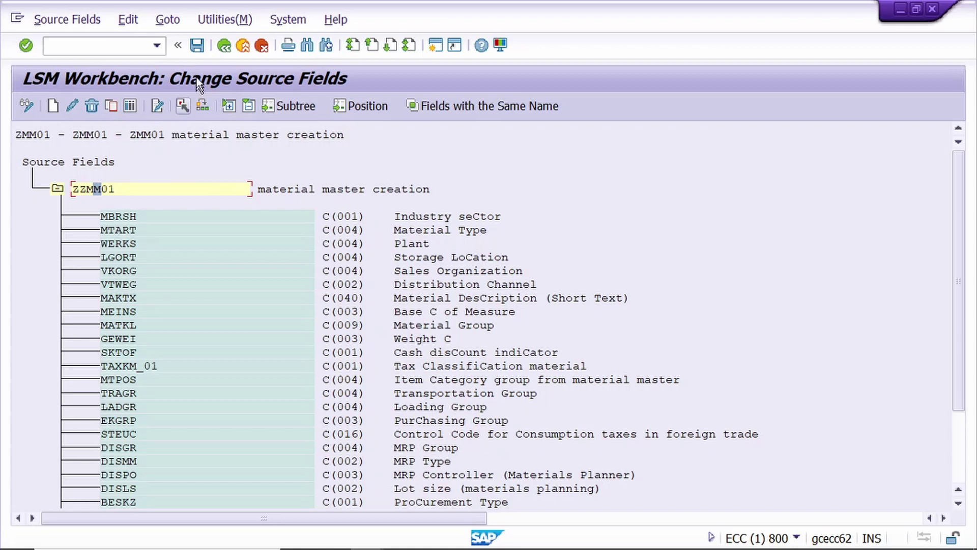
left_click(197, 48)
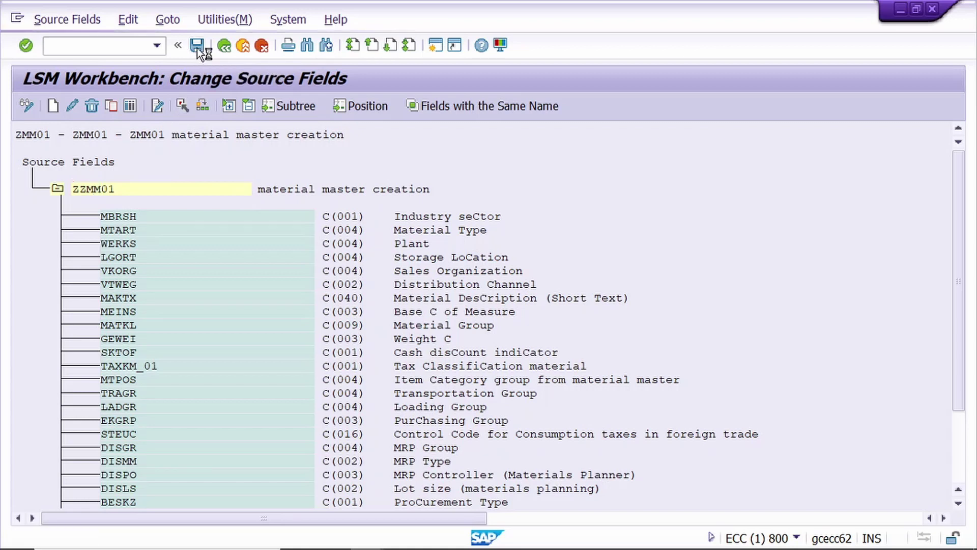
left_click(224, 48)
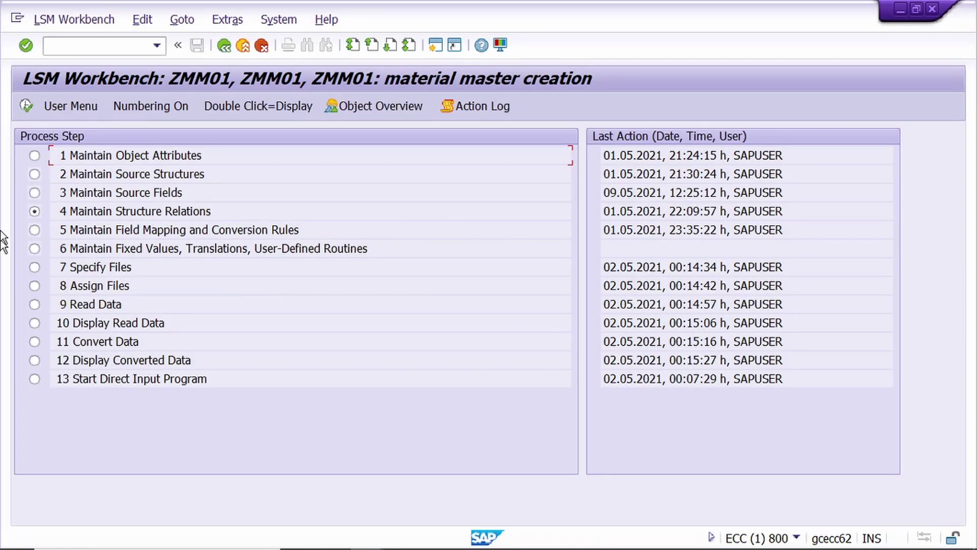
Step: Re-save step 4 Maintain Structure Relations from change mode
left_click(23, 106)
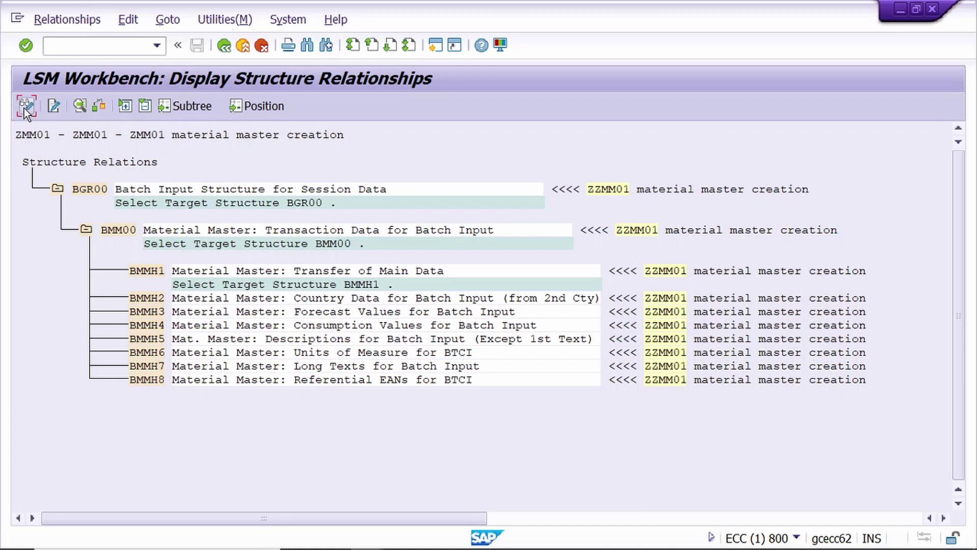
left_click(24, 108)
left_click(197, 46)
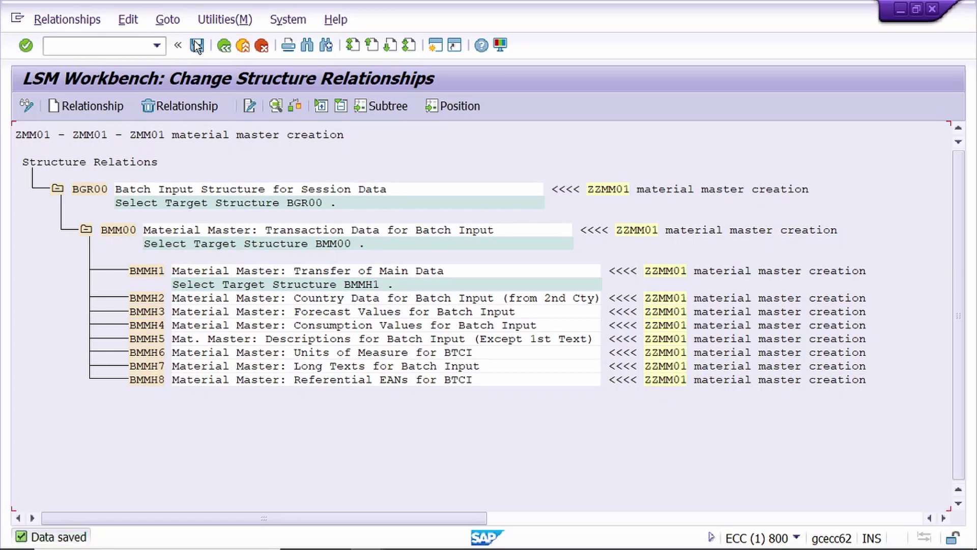
left_click(224, 46)
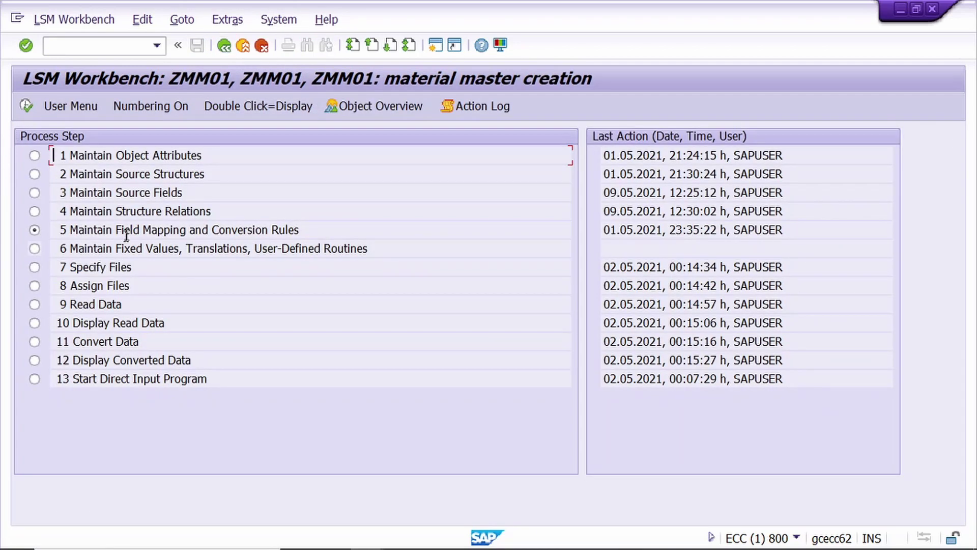
Step: Run auto field mapping in step 5, mapping target VERPR to source VERPR, and save
left_click(25, 105)
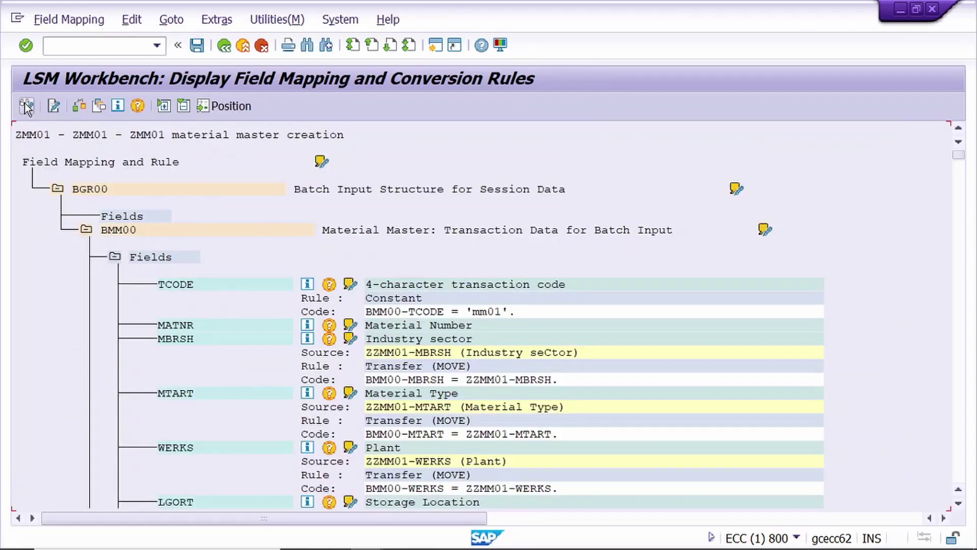
left_click(26, 105)
left_click(218, 21)
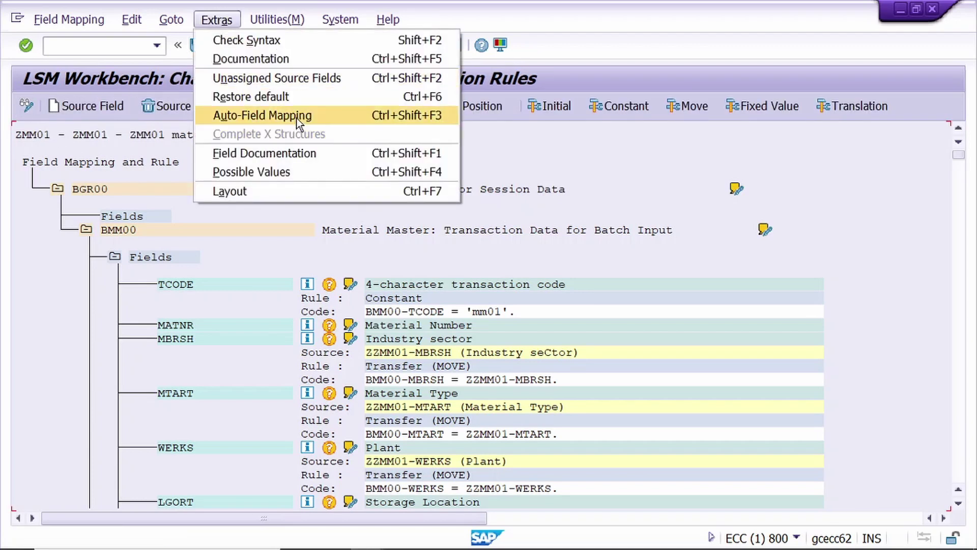
left_click(308, 116)
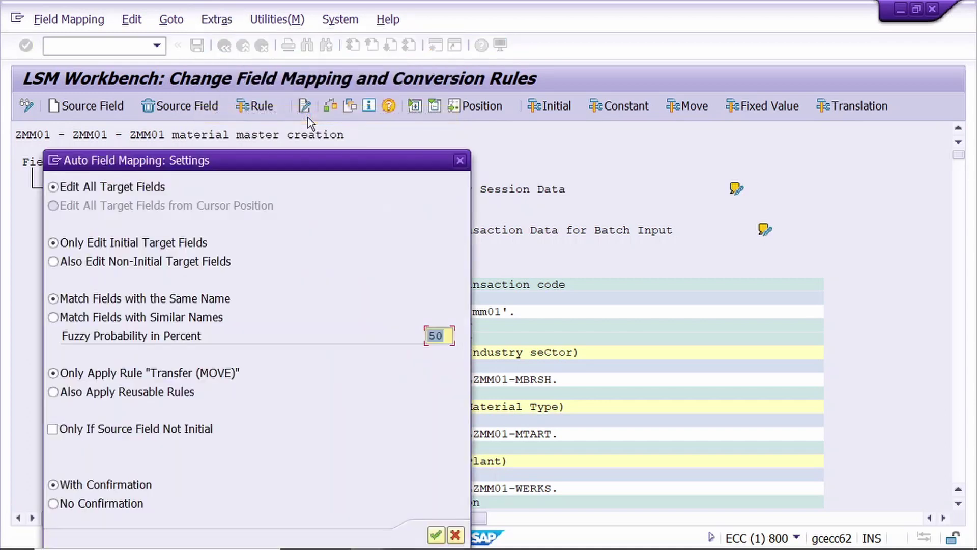
left_click(436, 534)
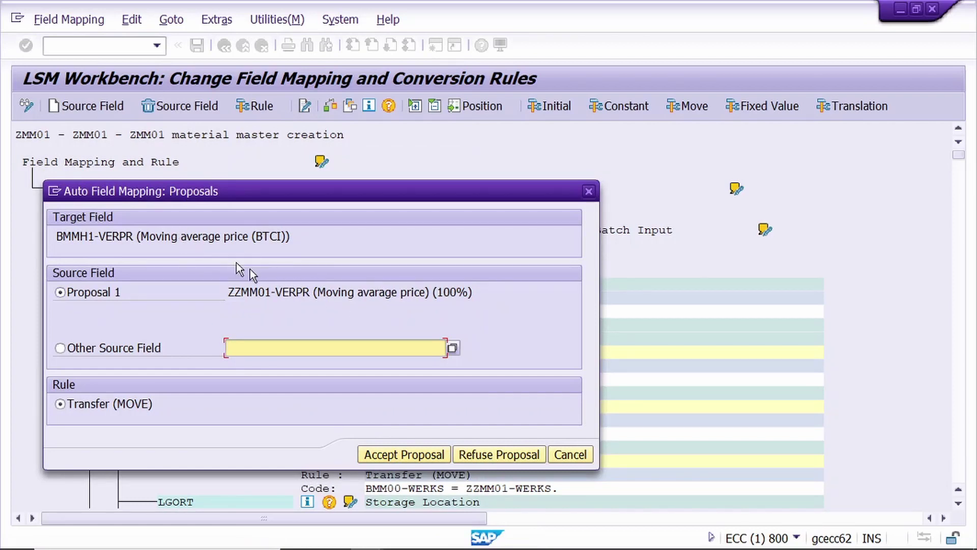
left_click(391, 452)
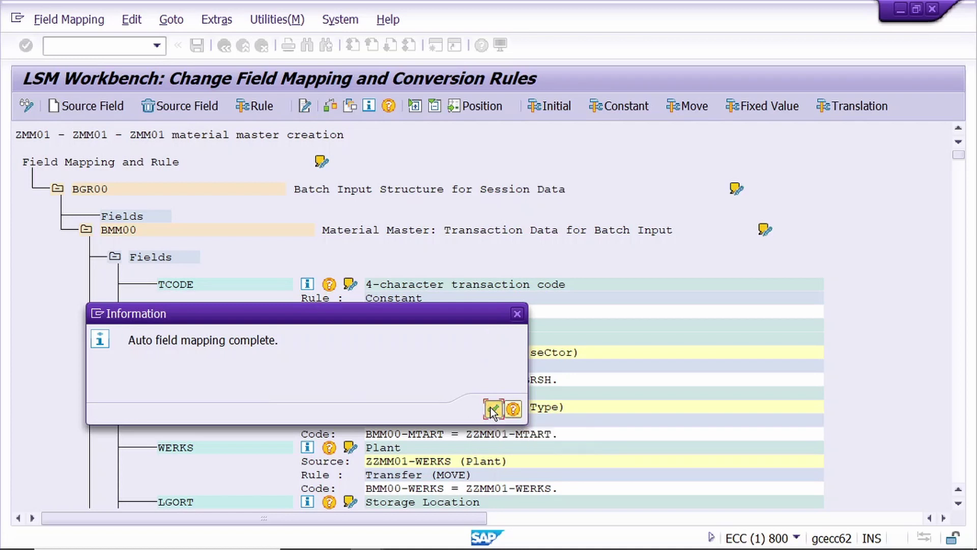
left_click(491, 409)
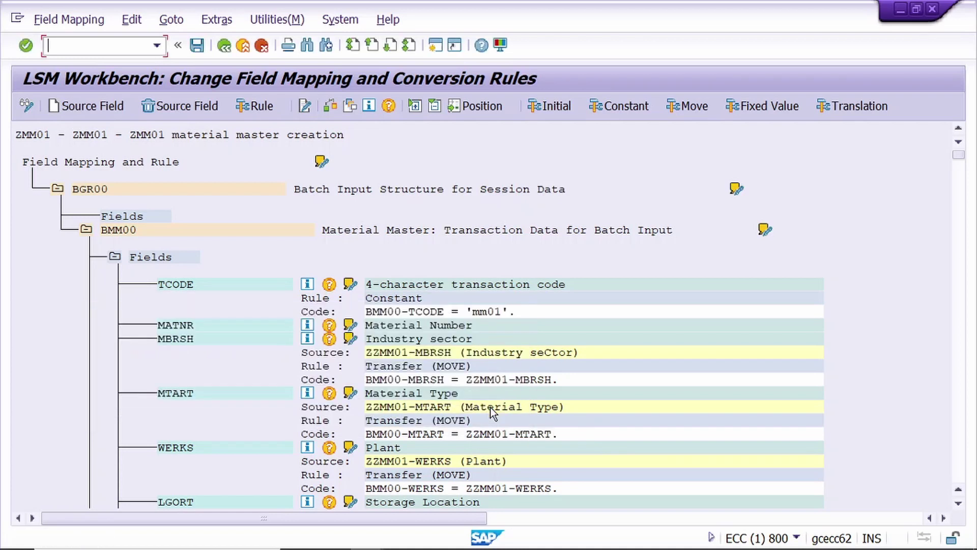
left_click(197, 47)
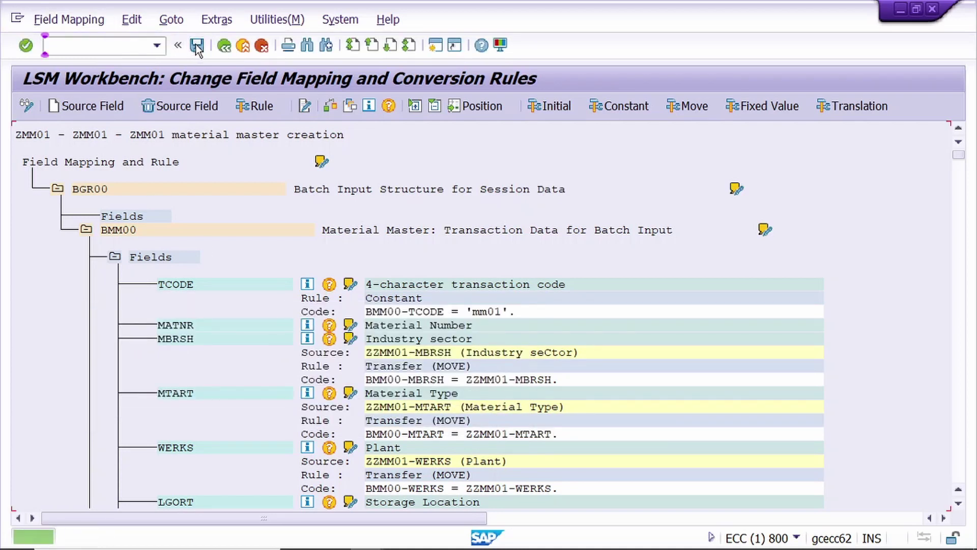
left_click(216, 47)
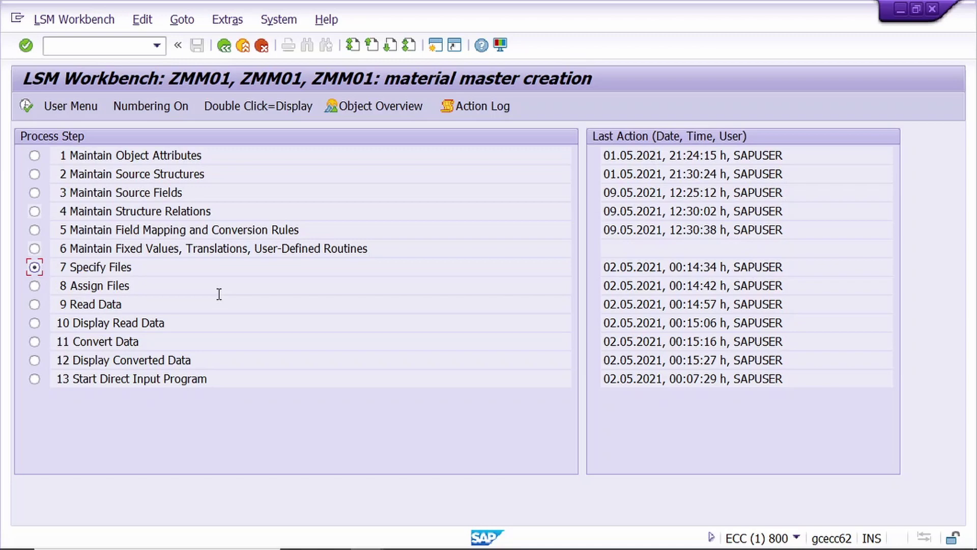
Step: Switch to the Excel workbook Book2 with the material master data
key("alt+Tab")
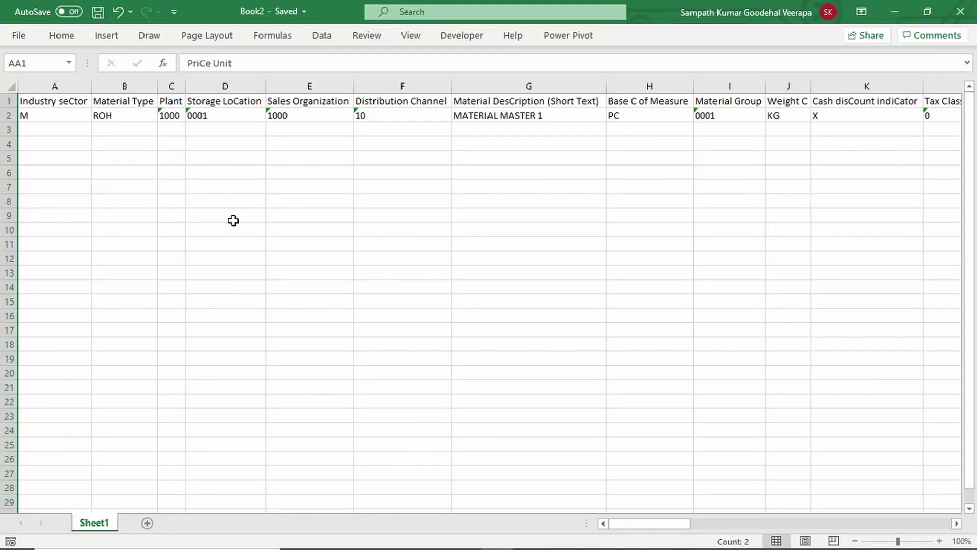
Step: Insert a MAP column before PriCe Unit with value 100 for the material
left_click(233, 117)
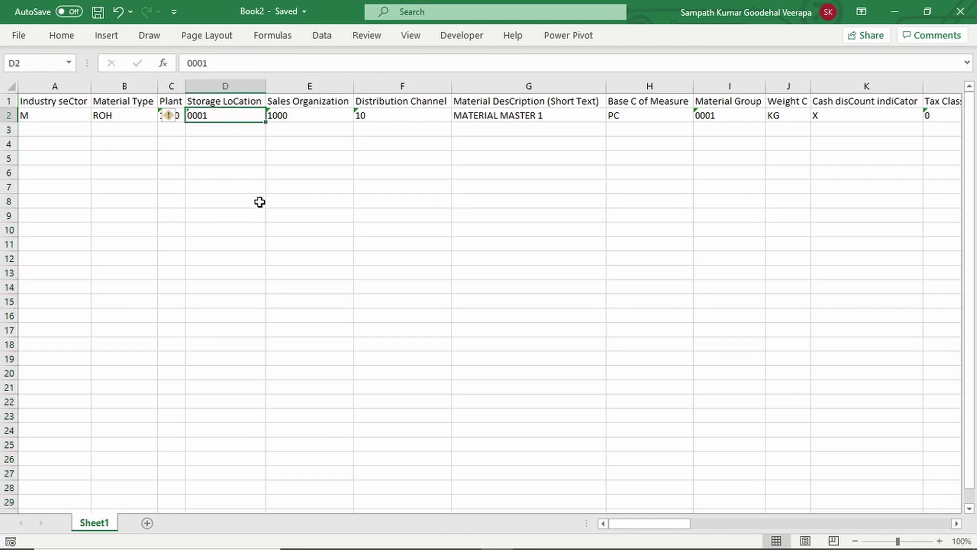
key("Right")
key("Right")
key("Right")
key("Right")
key("Right")
key("Right")
key("Right")
key("Right")
key("Right")
key("Right")
key("Right")
key("Right")
key("Right")
key("Right")
key("Right")
key("Right")
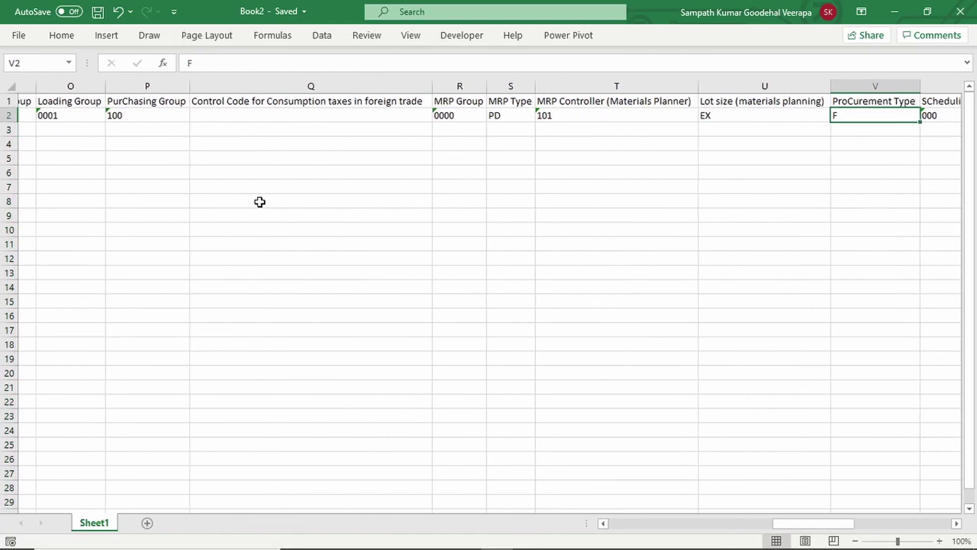
key("Right")
key("Right")
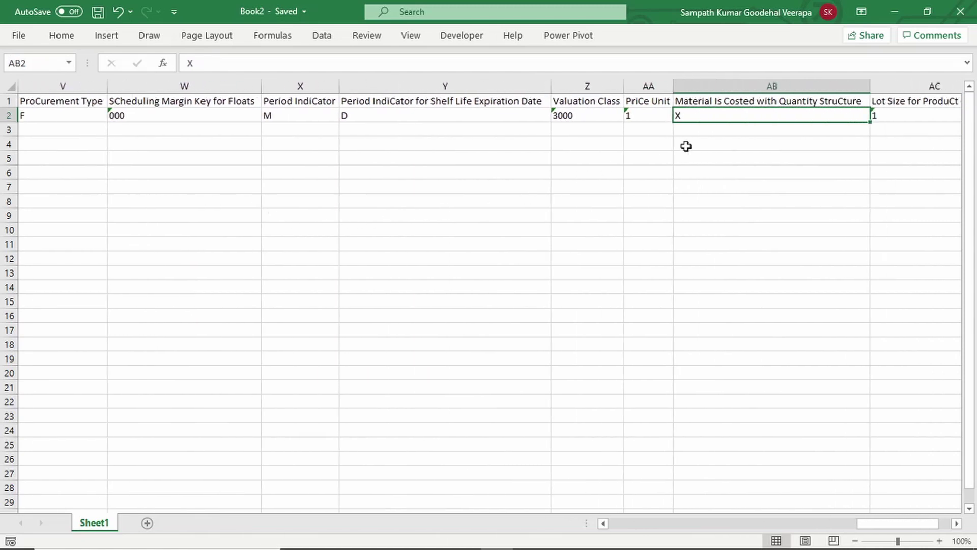
left_click(643, 85)
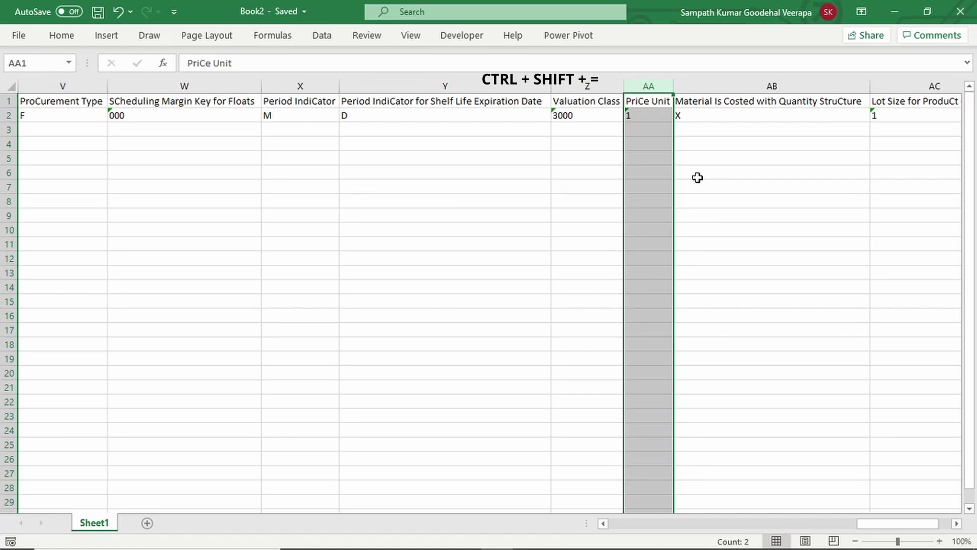
key("ctrl+shift+equal")
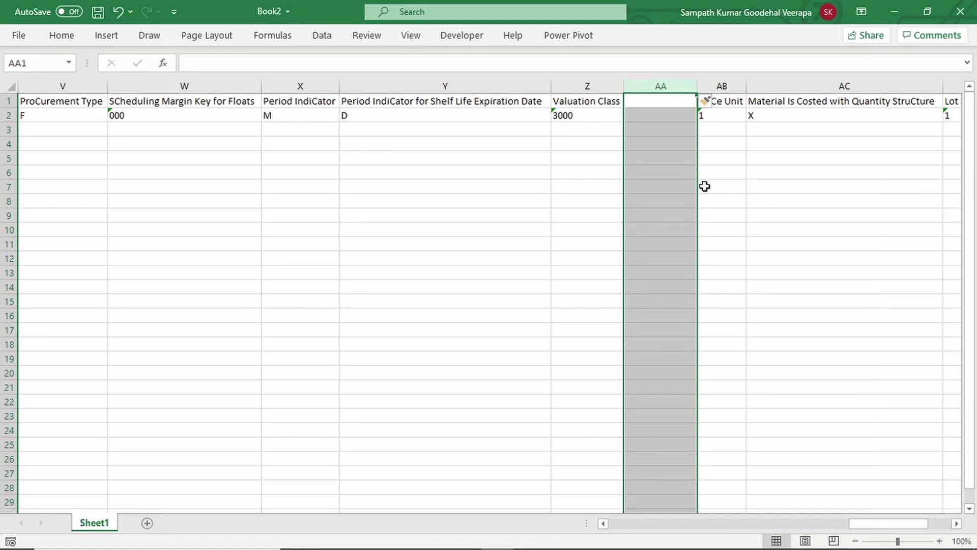
left_click(661, 102)
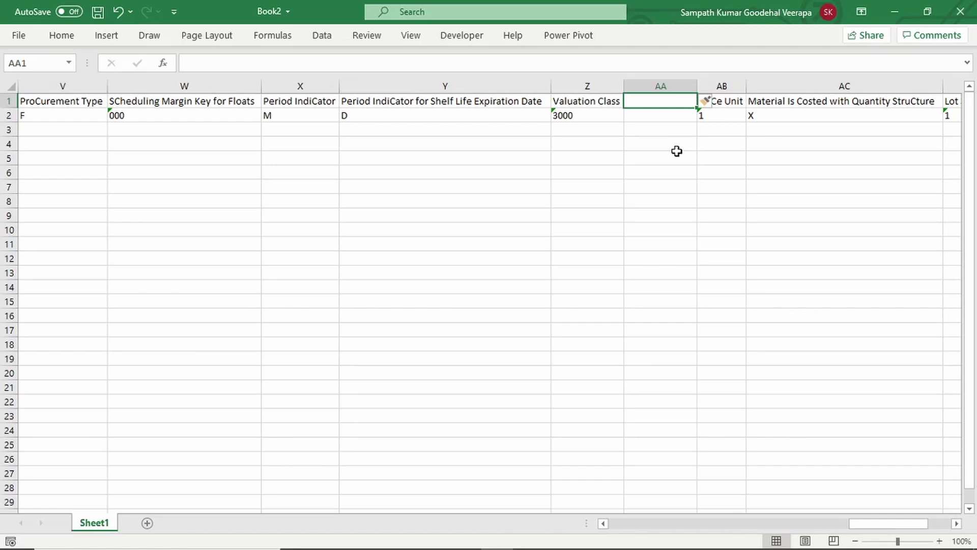
type("MA")
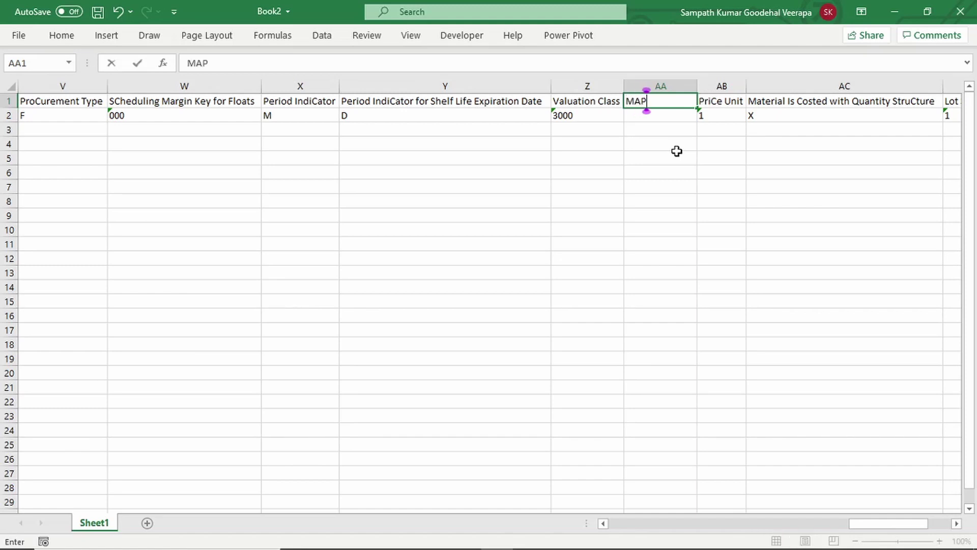
type("P")
left_click(664, 115)
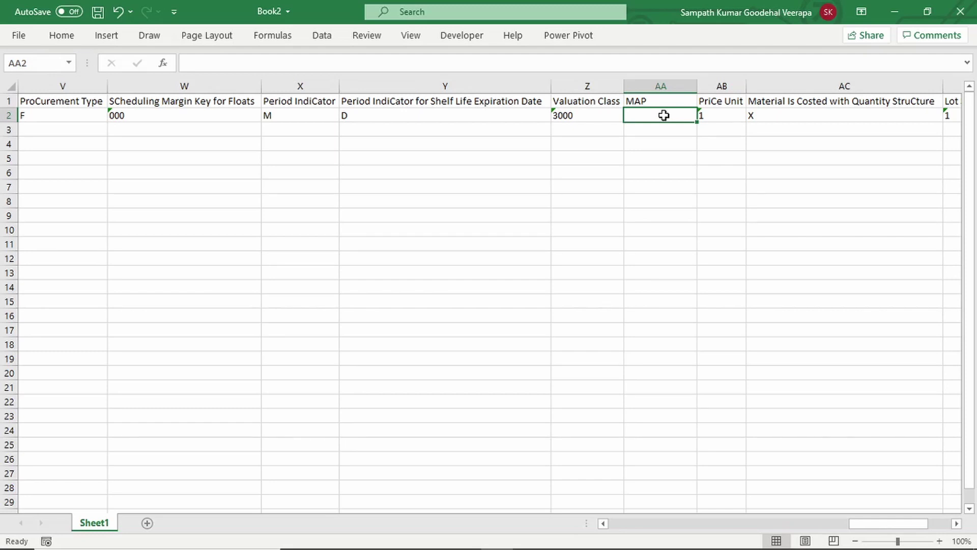
type("100")
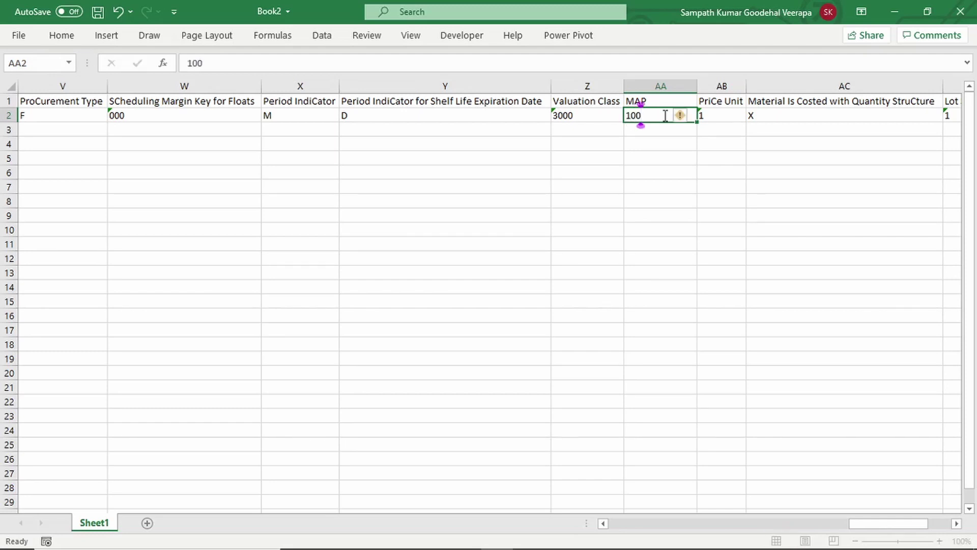
key("Tab")
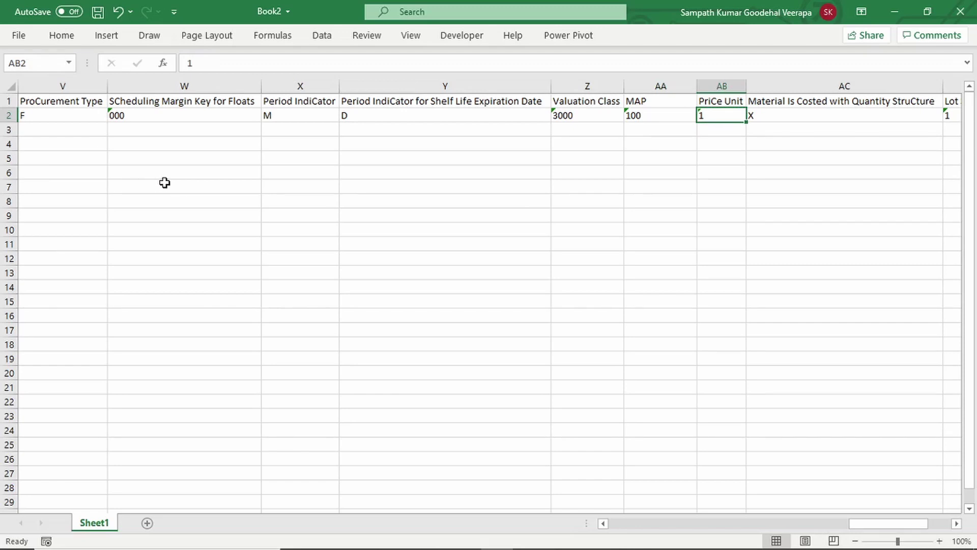
Step: Save Book2 as Text (Tab delimited) on the Desktop and close Excel
left_click(19, 35)
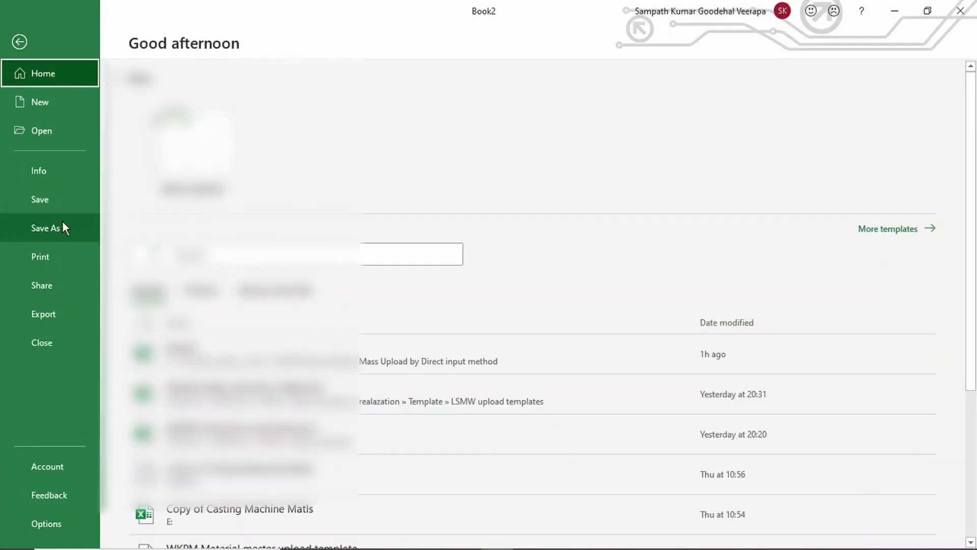
left_click(62, 227)
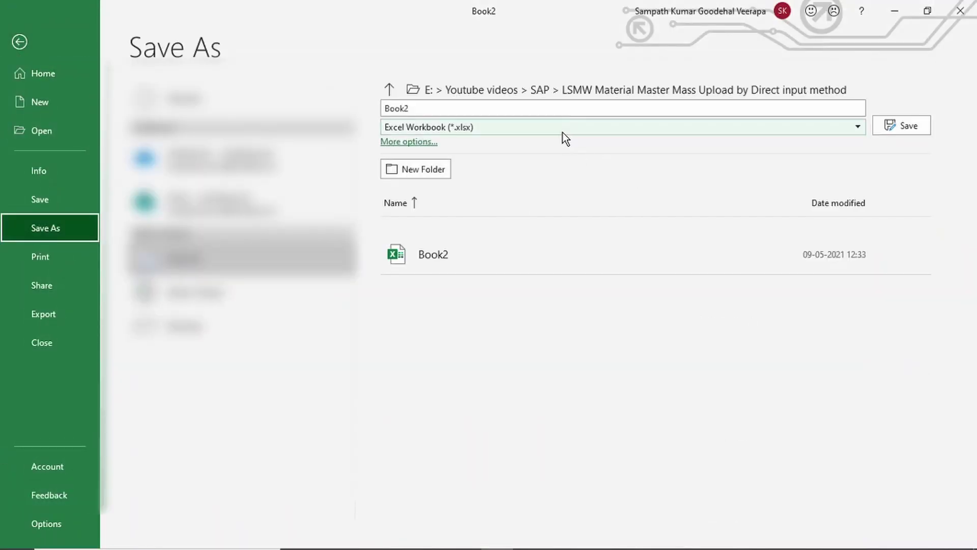
left_click(563, 132)
left_click(564, 134)
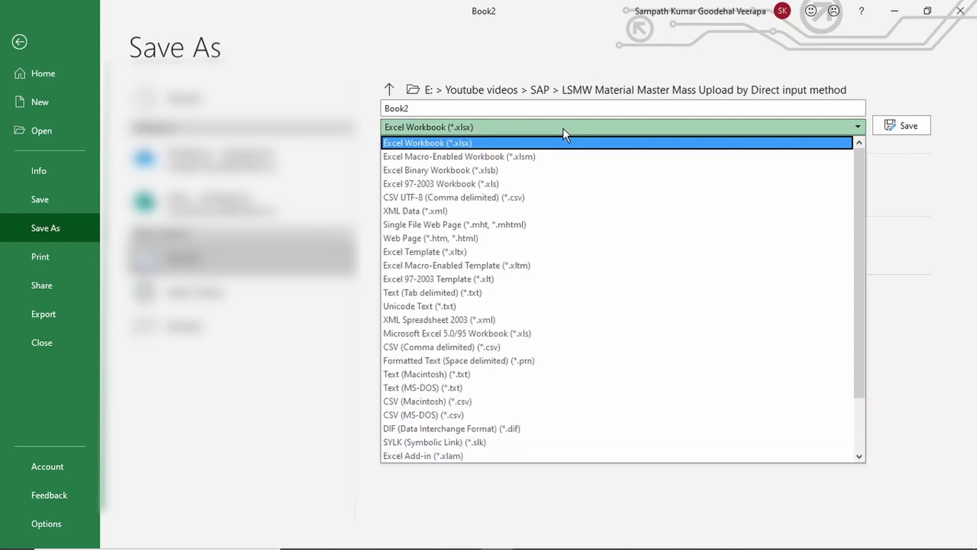
key("t")
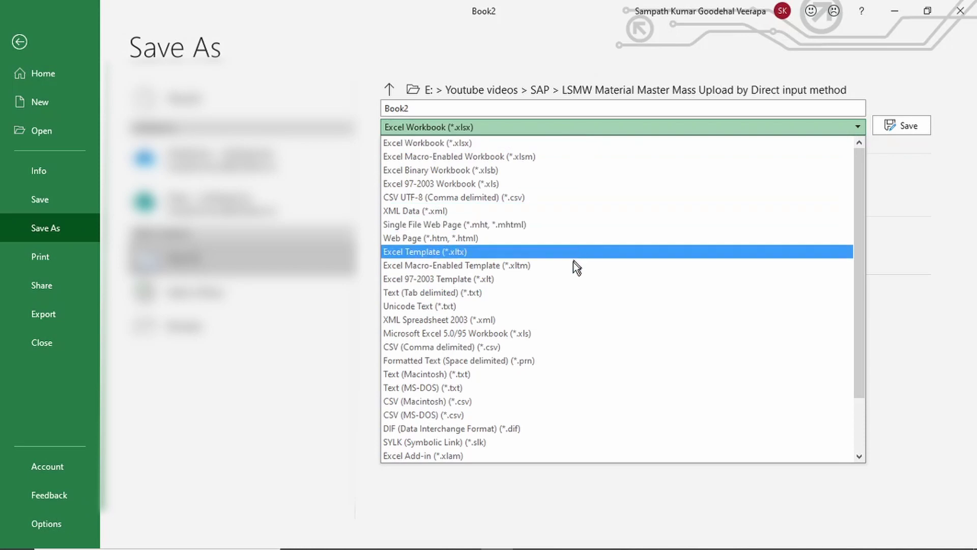
left_click(571, 292)
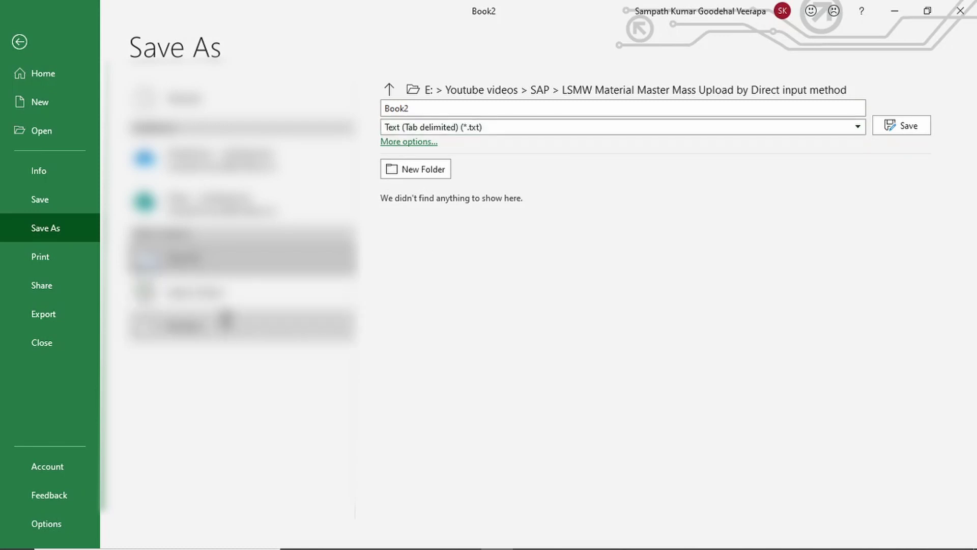
left_click(298, 332)
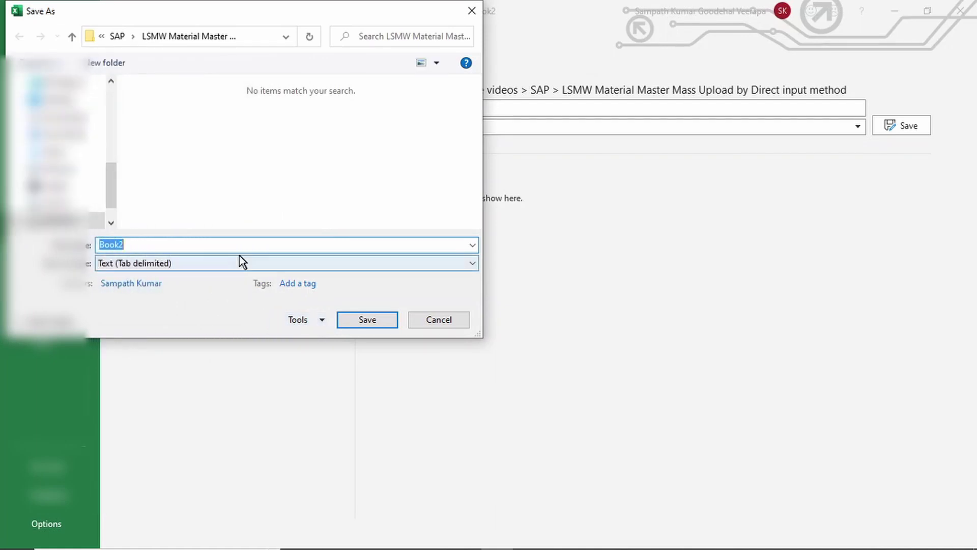
left_click(54, 101)
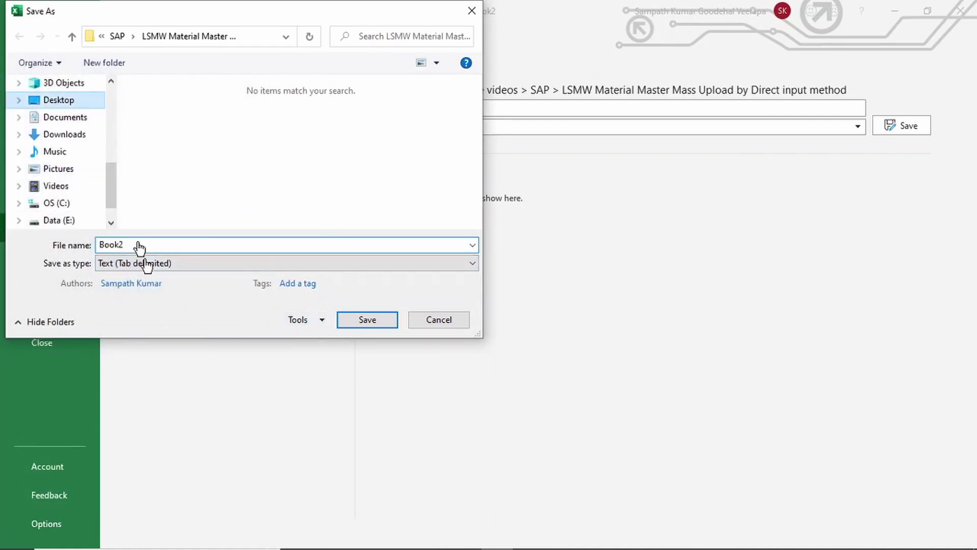
left_click(368, 319)
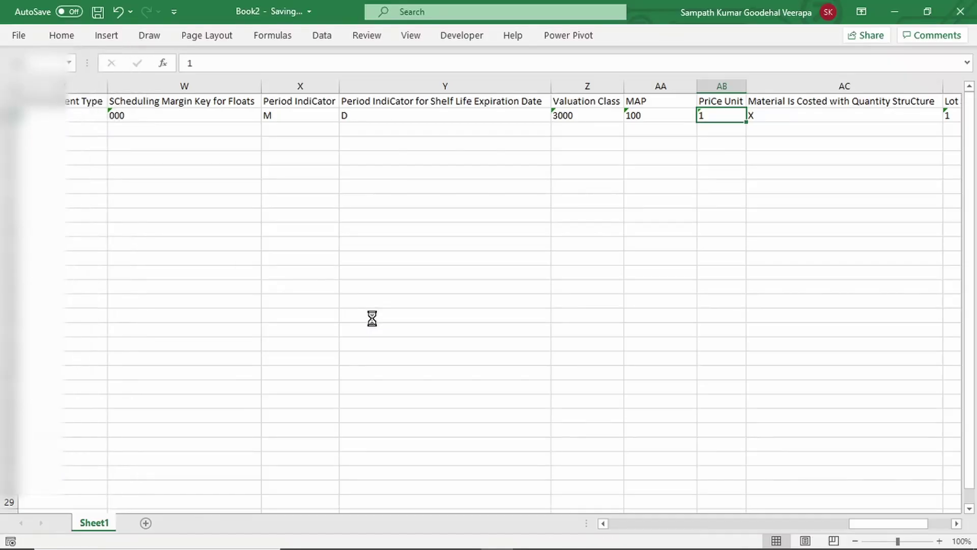
left_click(974, 12)
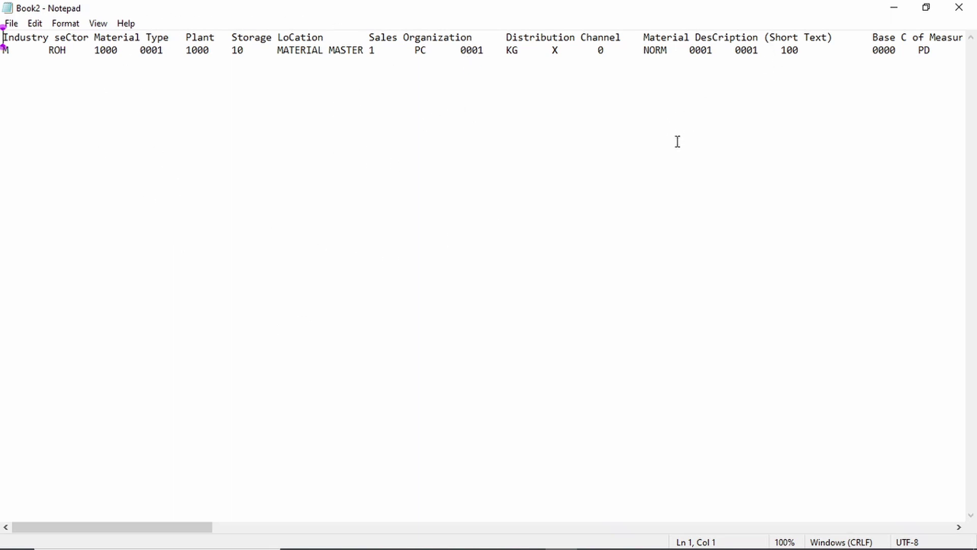
Step: Go back from the Book2 text file to the ZMM01 LSMW process-step list
key("alt+Tab")
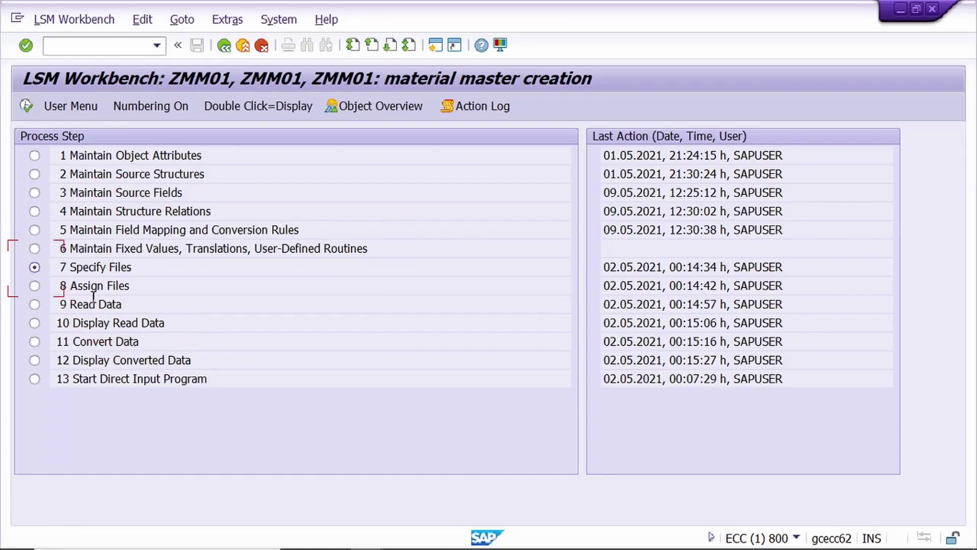
Step: Delete the old material master PC file entry, save, and start a new PC legacy file entry
left_click(28, 106)
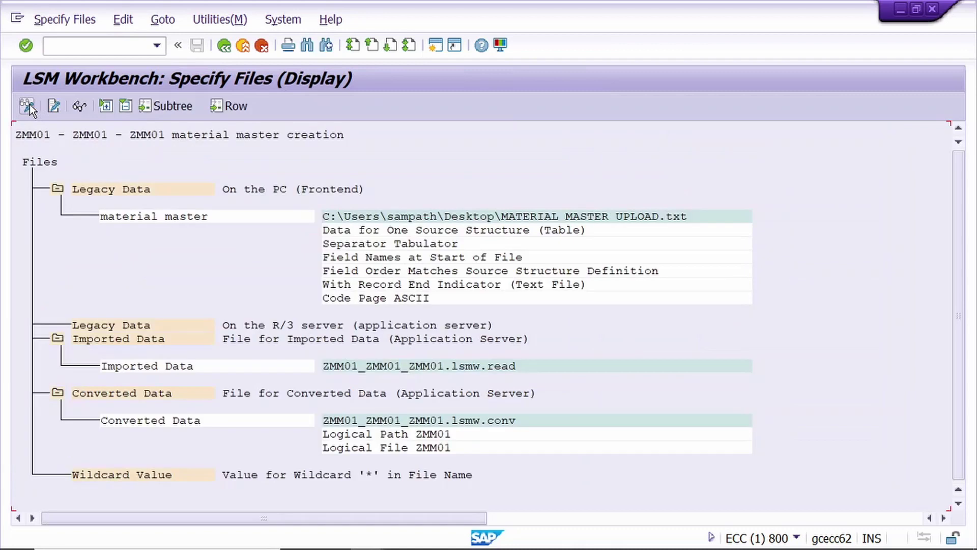
left_click(25, 106)
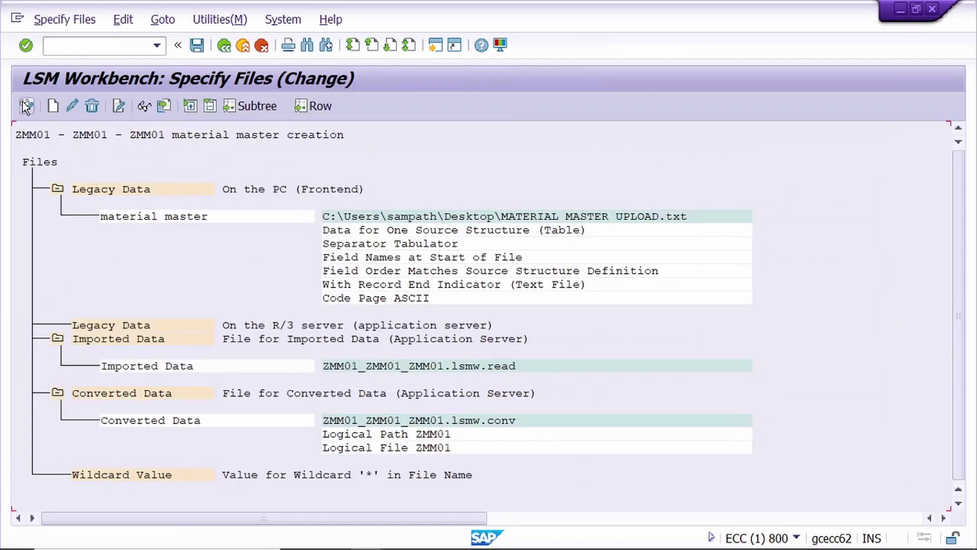
left_click(182, 217)
left_click(94, 107)
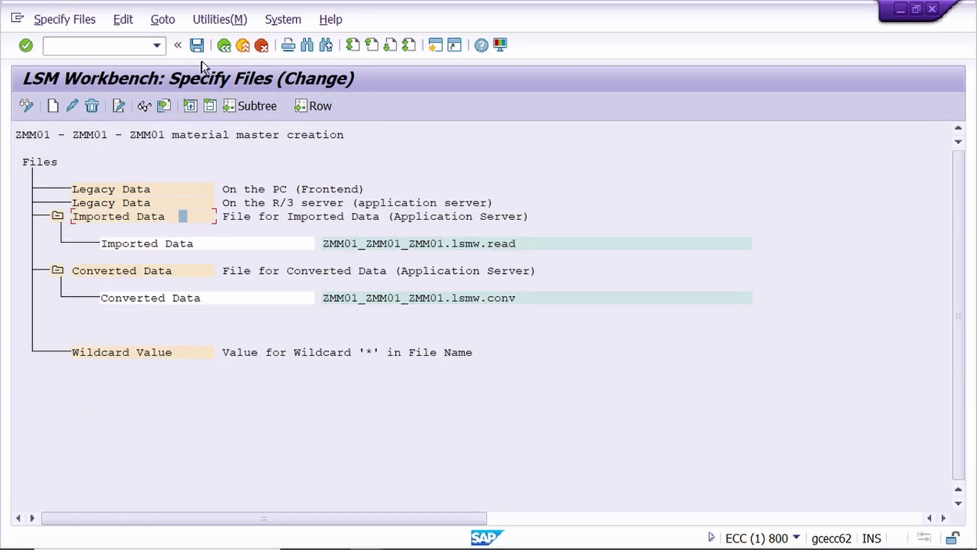
left_click(201, 47)
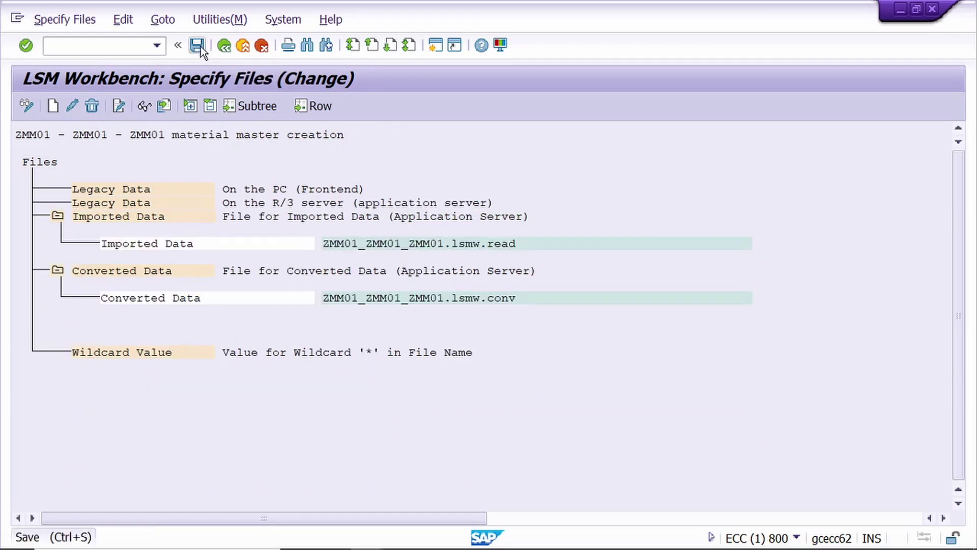
left_click(97, 188)
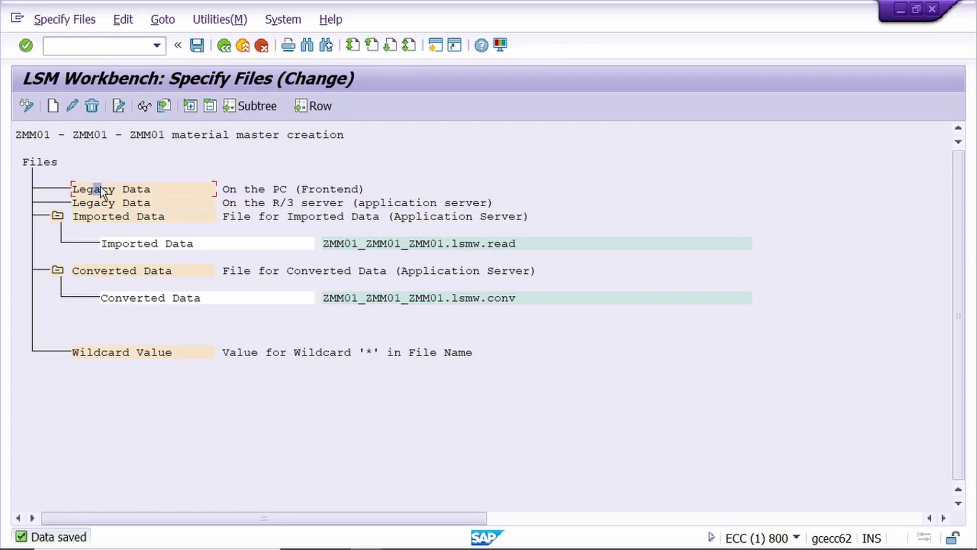
left_click(50, 106)
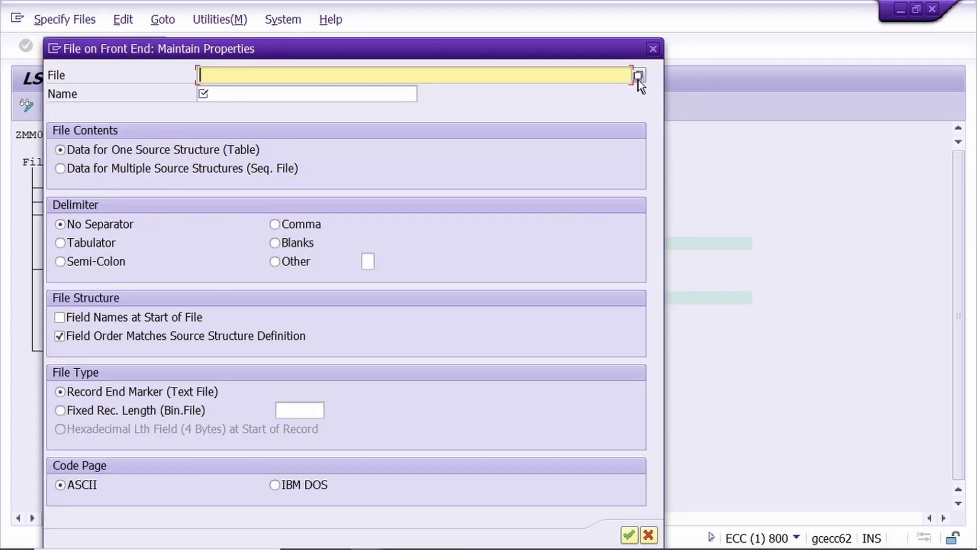
Step: Register desktop file Book2.txt as 'material master', tab-delimited with field names in the first row
left_click(639, 76)
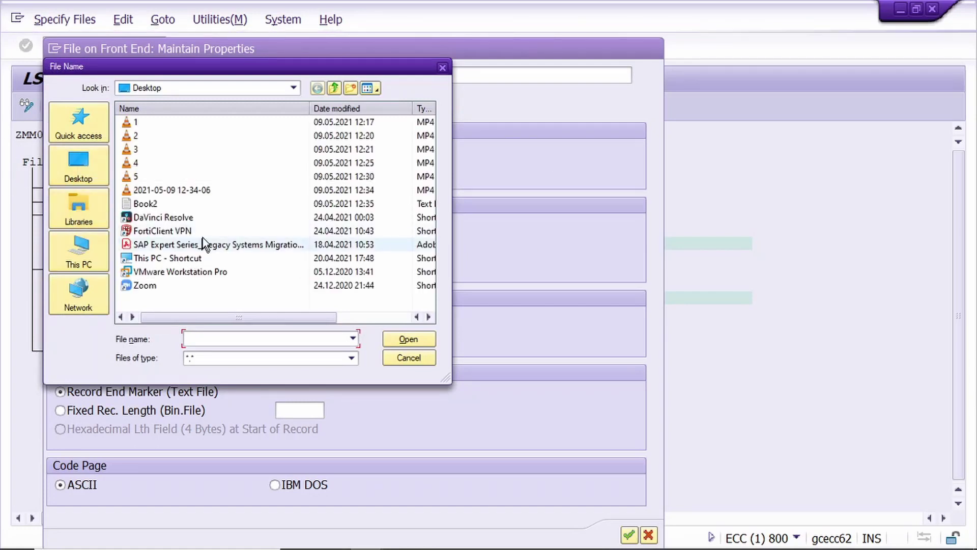
left_click(158, 203)
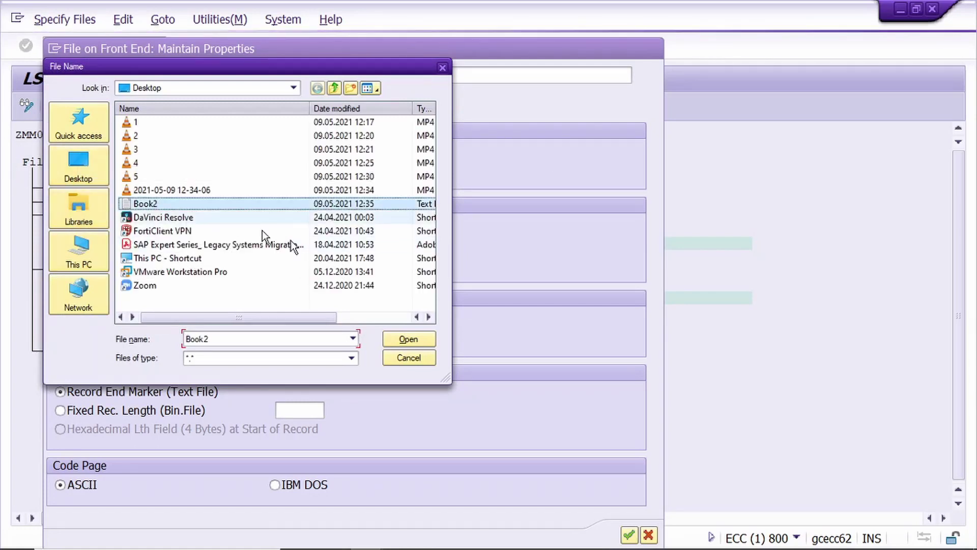
left_click(409, 339)
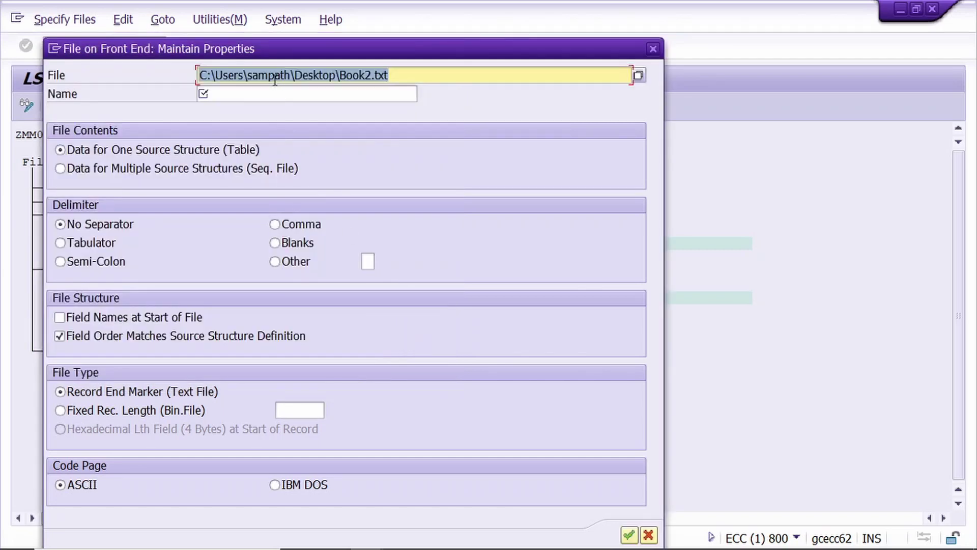
left_click(316, 97)
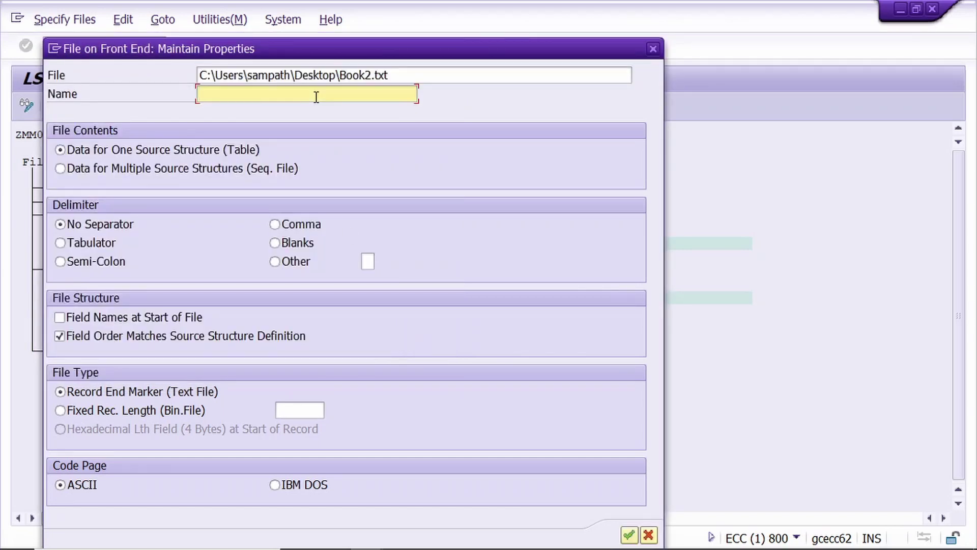
type("ma")
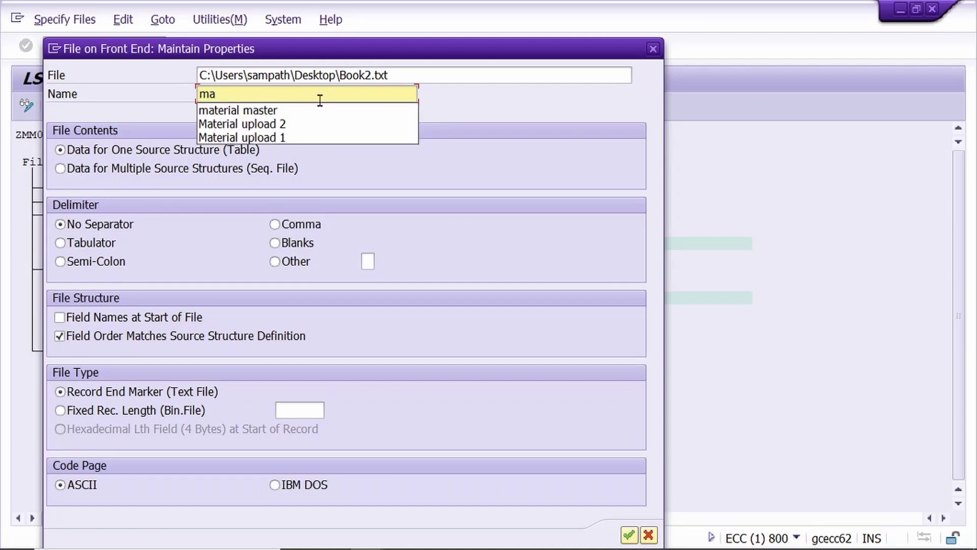
left_click(320, 108)
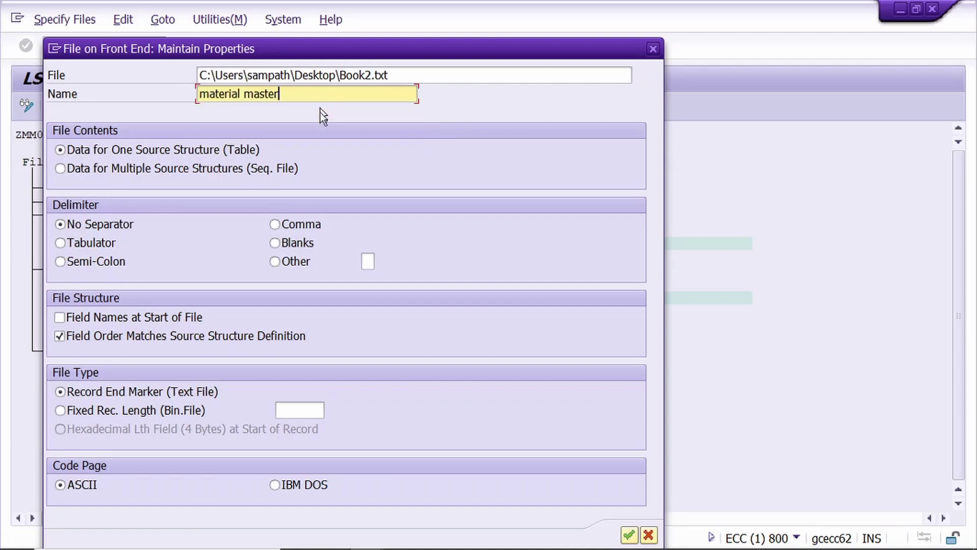
left_click(85, 242)
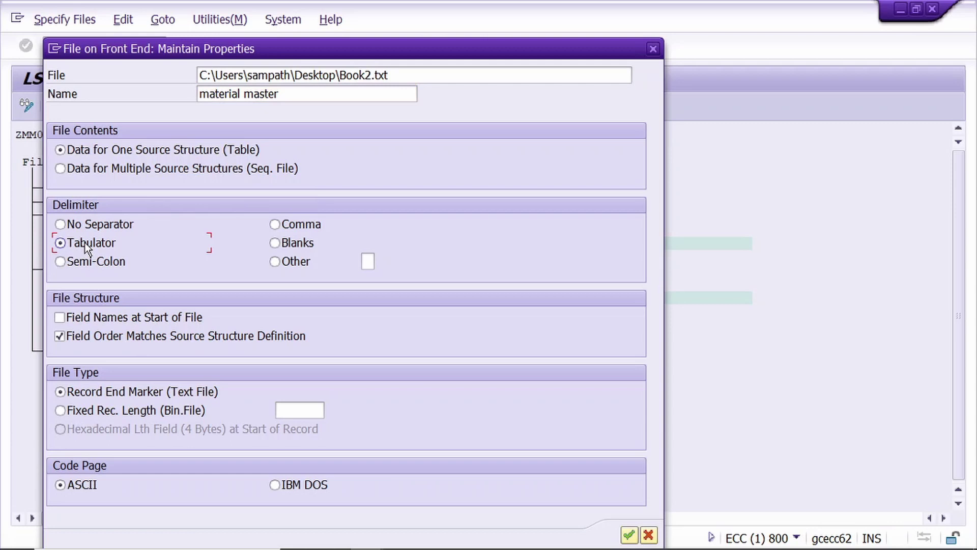
left_click(60, 316)
left_click(630, 533)
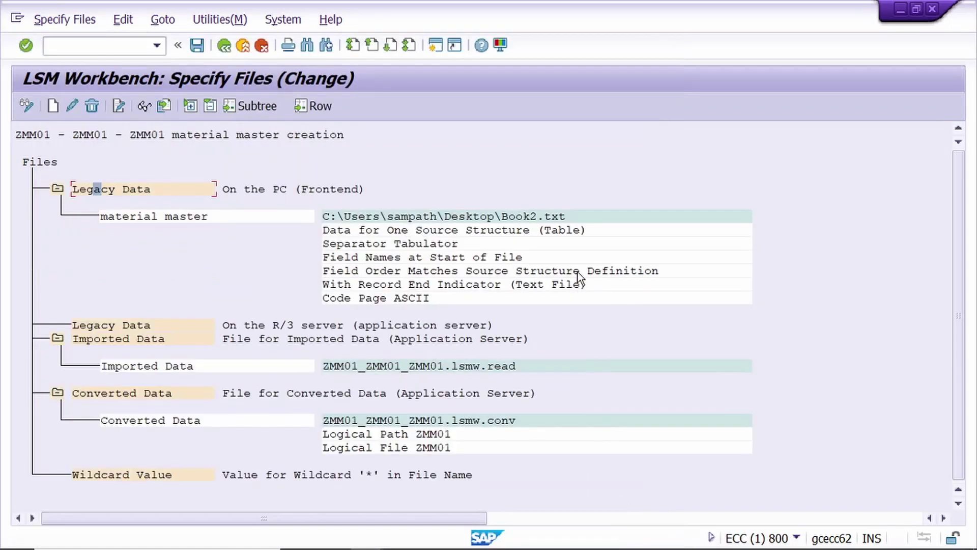
Step: Save the Book2.txt file specification and save its assignment to structure ZZMM01
left_click(198, 45)
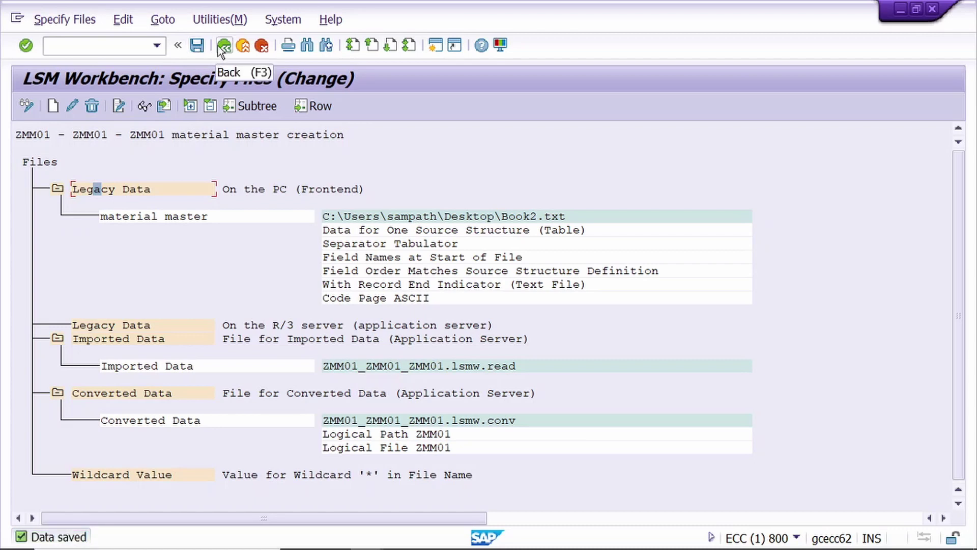
left_click(223, 46)
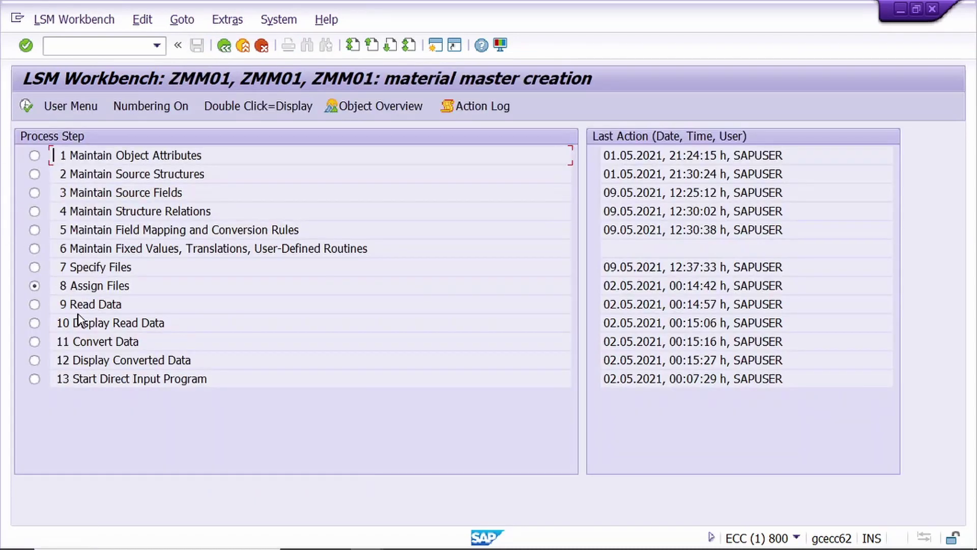
left_click(31, 106)
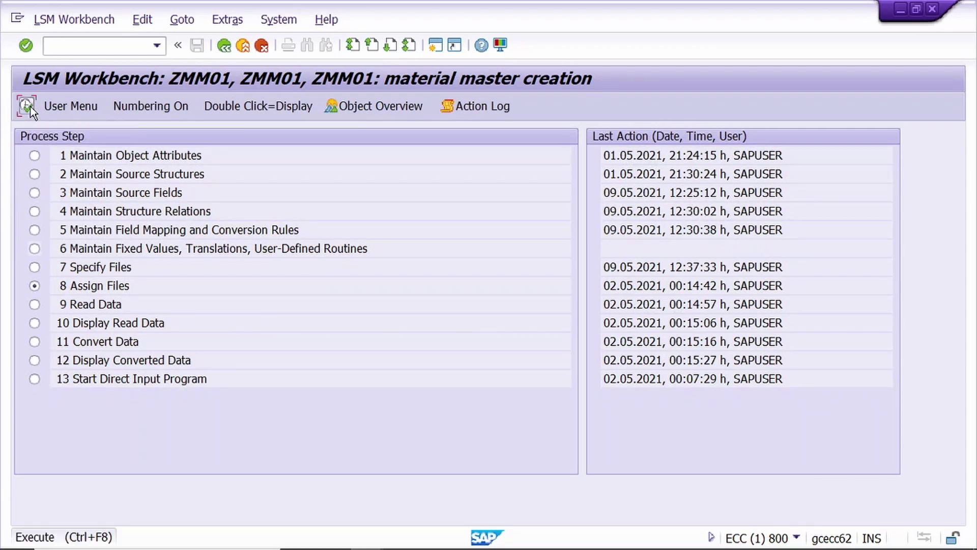
left_click(31, 105)
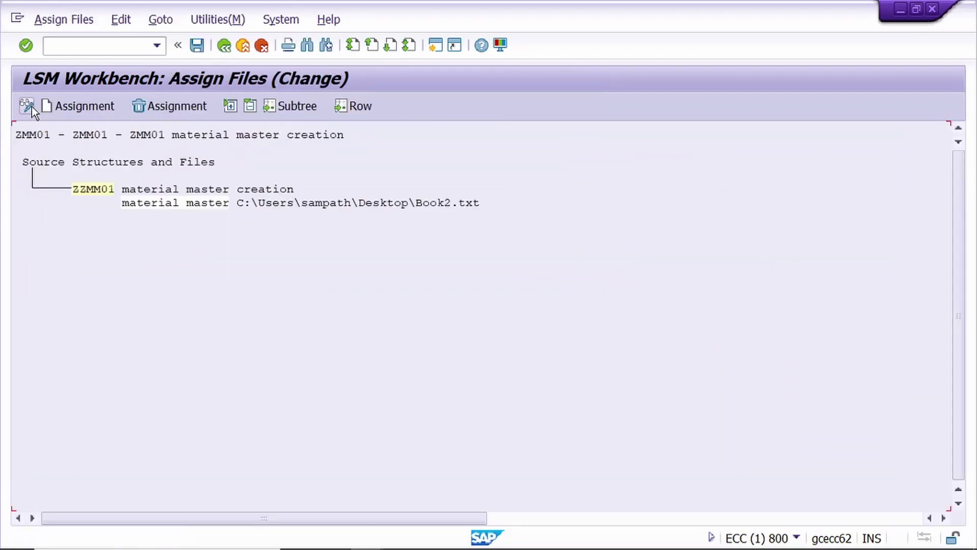
left_click(198, 46)
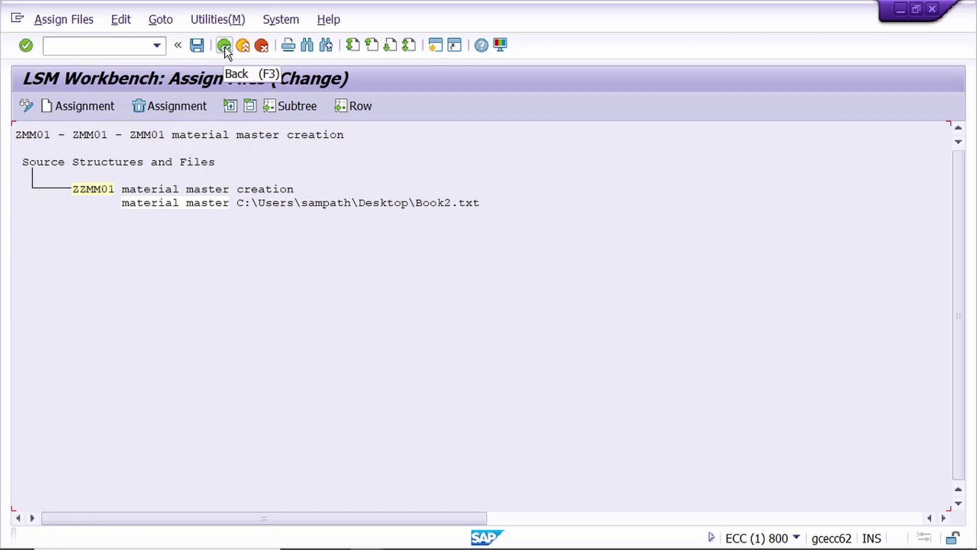
left_click(224, 46)
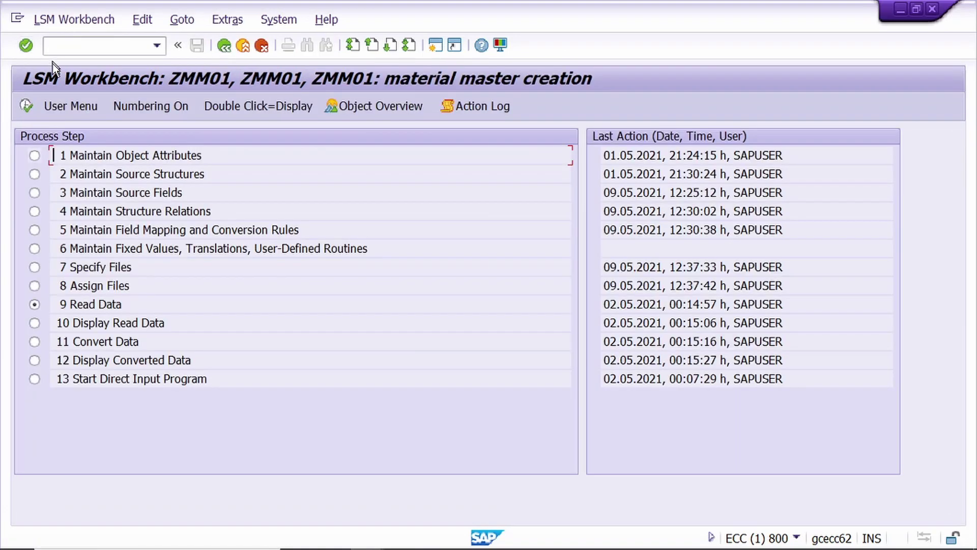
Step: Read Book2.txt into the project's read file, allowing file access, with 1 record read and written
left_click(26, 106)
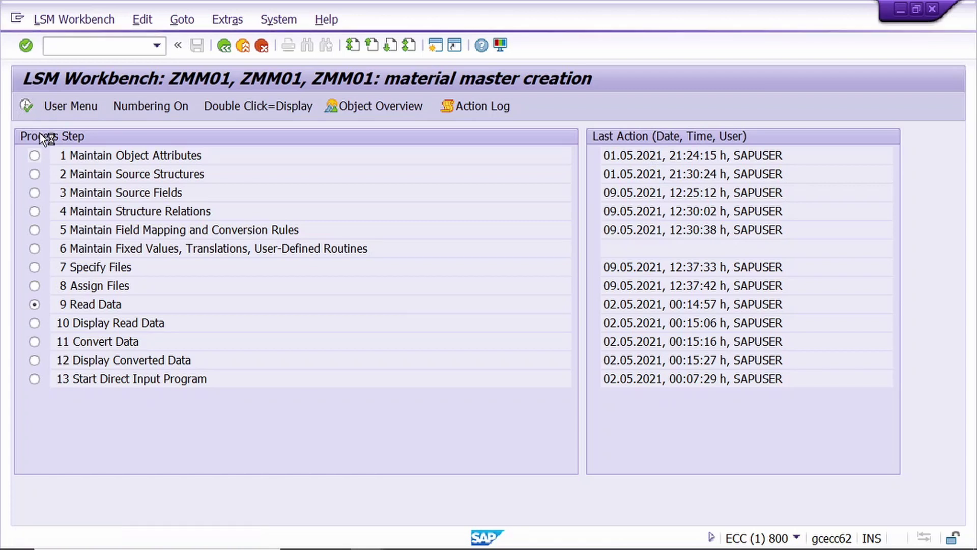
left_click(25, 105)
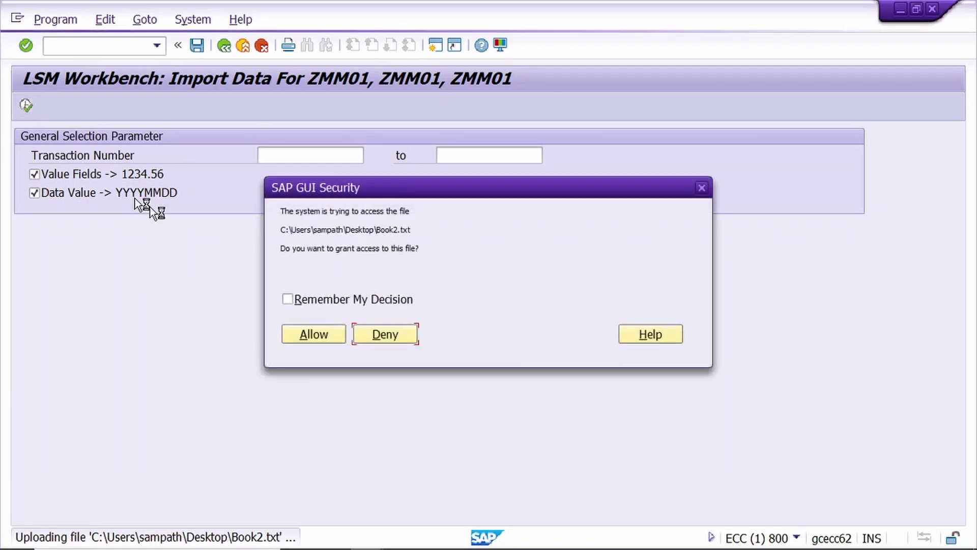
left_click(314, 334)
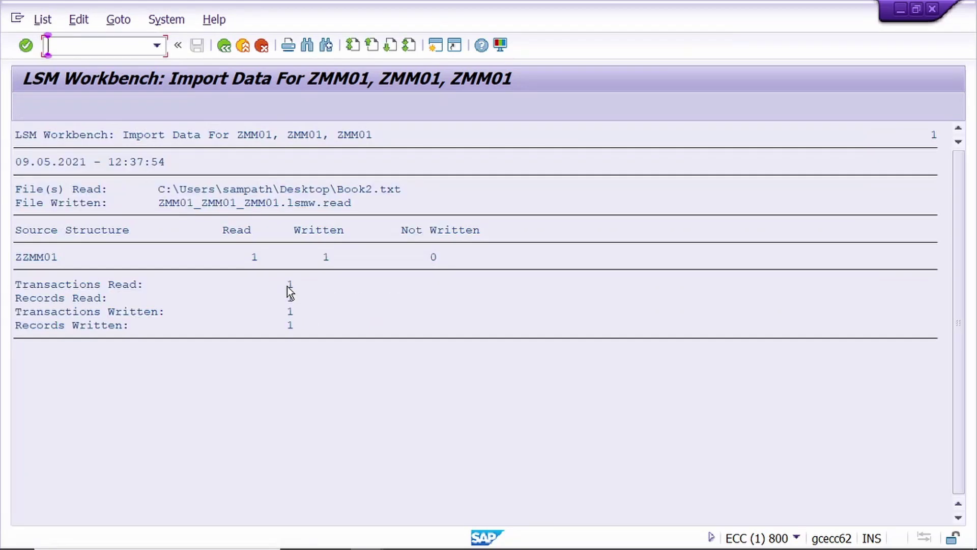
left_click(224, 47)
left_click(224, 46)
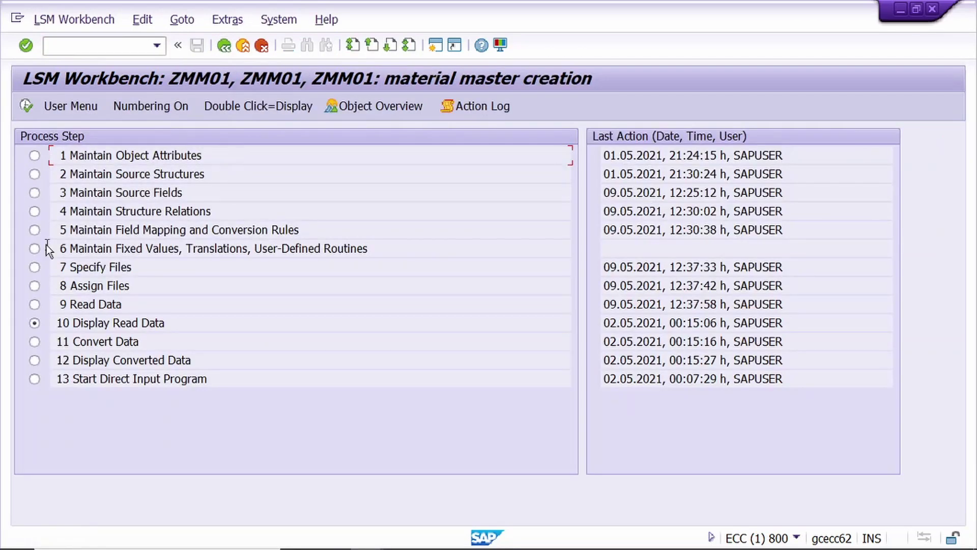
Step: Display the read data without line limits and inspect every field of the MATERIAL MASTER 1 record
left_click(27, 104)
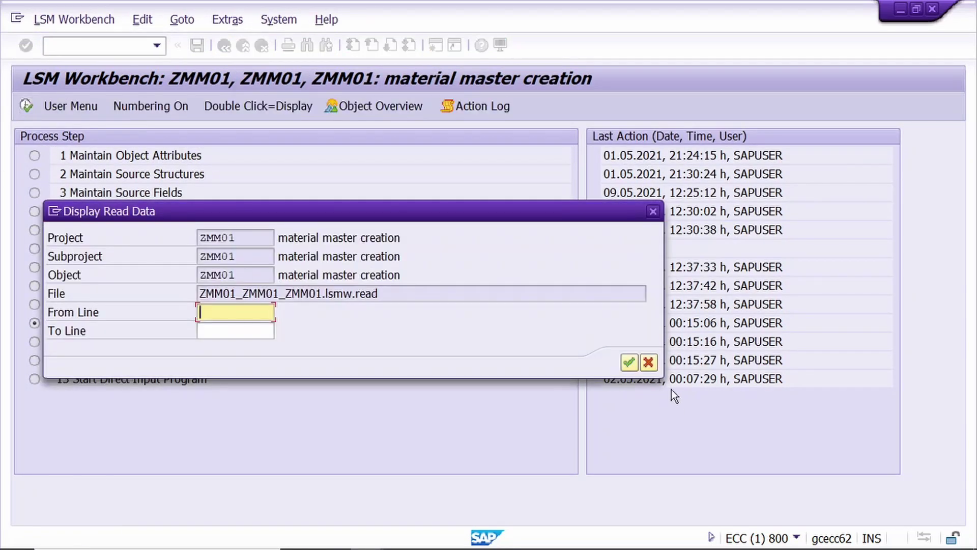
left_click(628, 363)
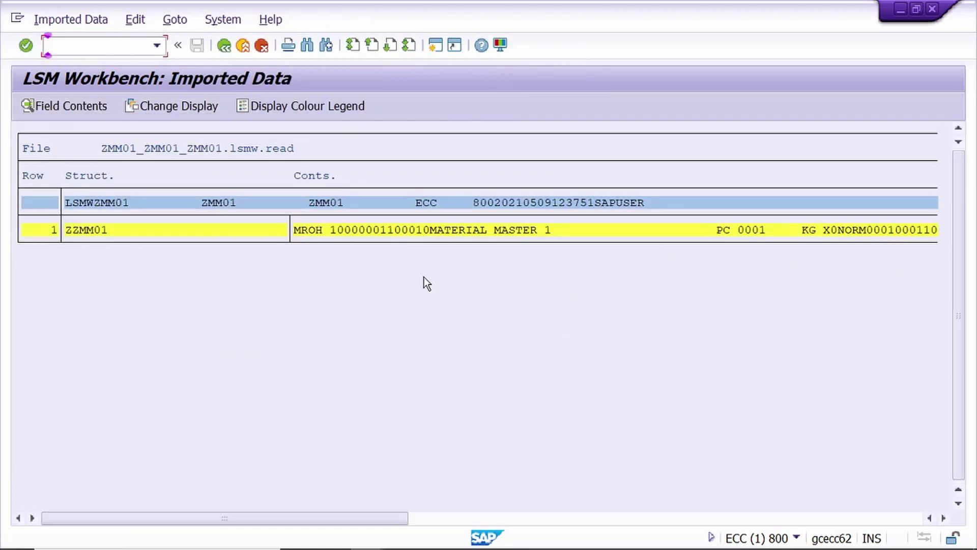
double_click(397, 231)
scroll(388, 308, "down", 1)
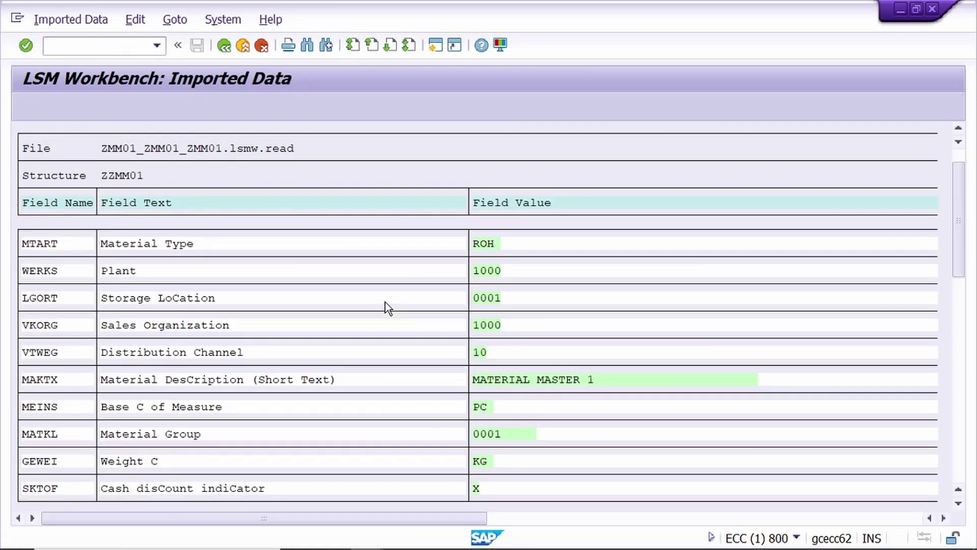
scroll(389, 308, "down", 4)
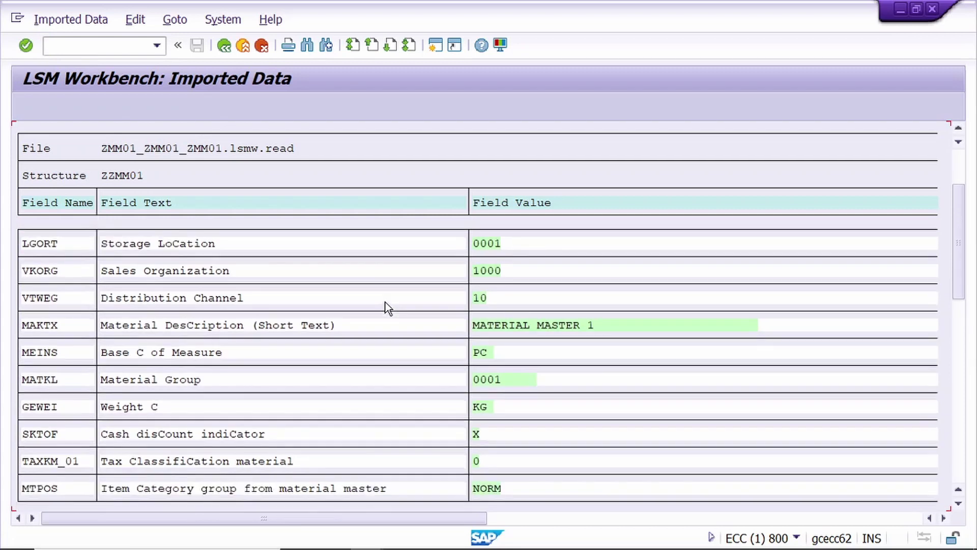
scroll(388, 308, "down", 4)
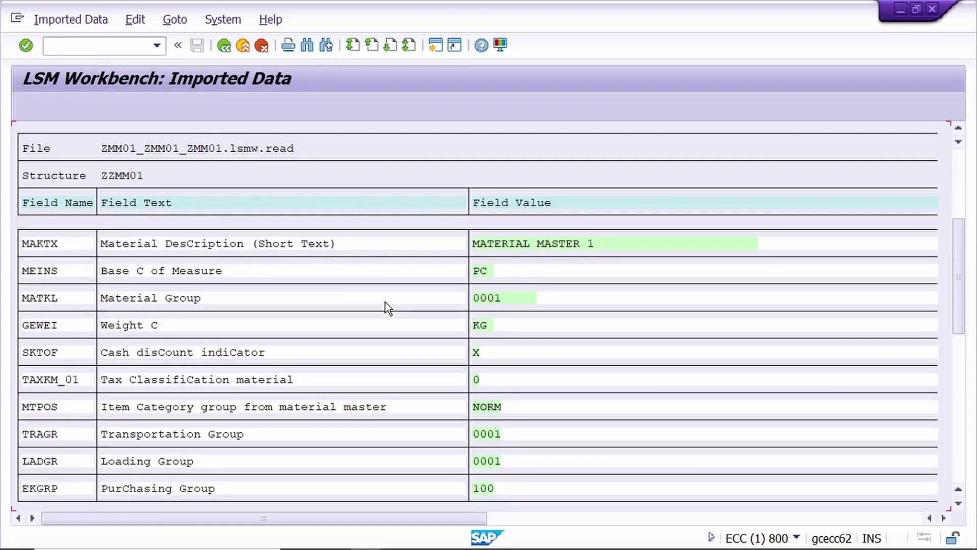
scroll(389, 308, "down", 2)
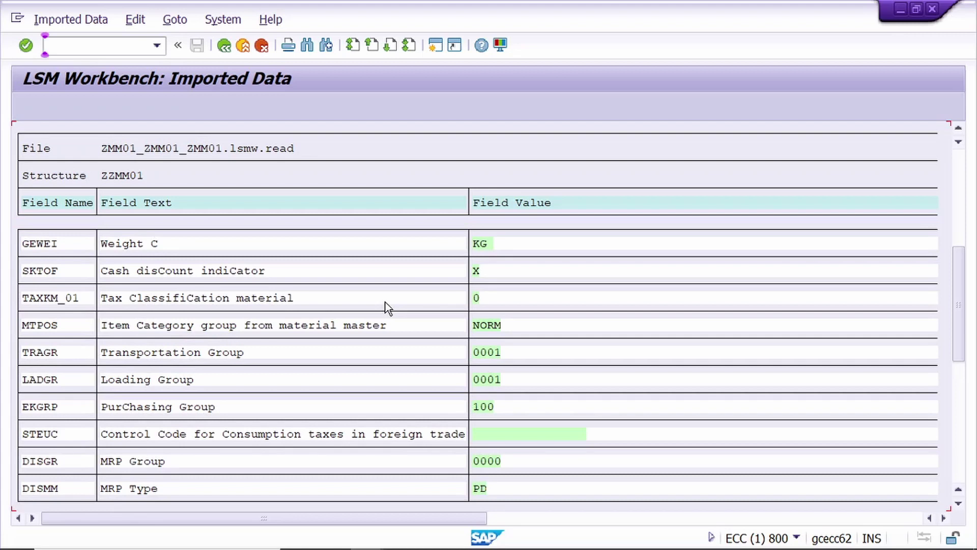
scroll(388, 308, "down", 4)
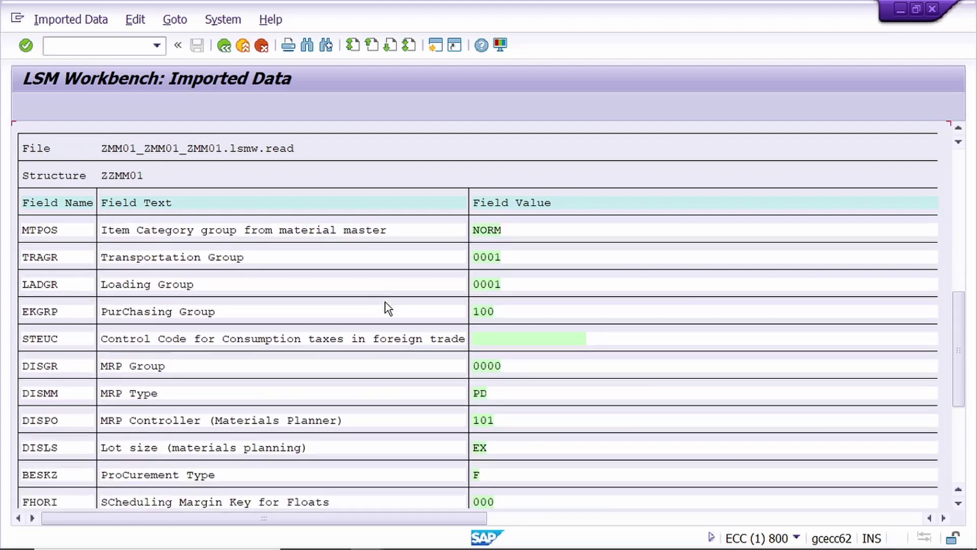
scroll(389, 308, "down", 4)
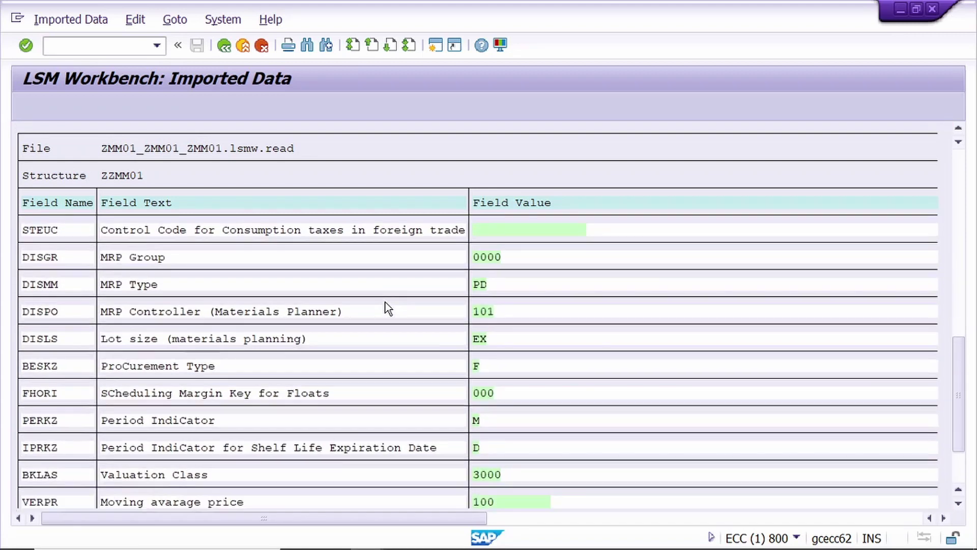
scroll(389, 308, "down", 1)
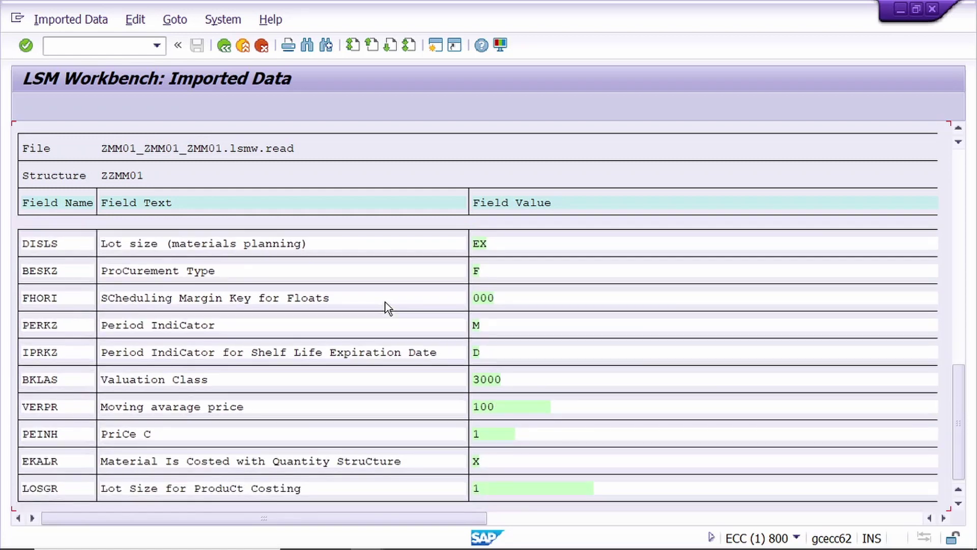
left_click(224, 45)
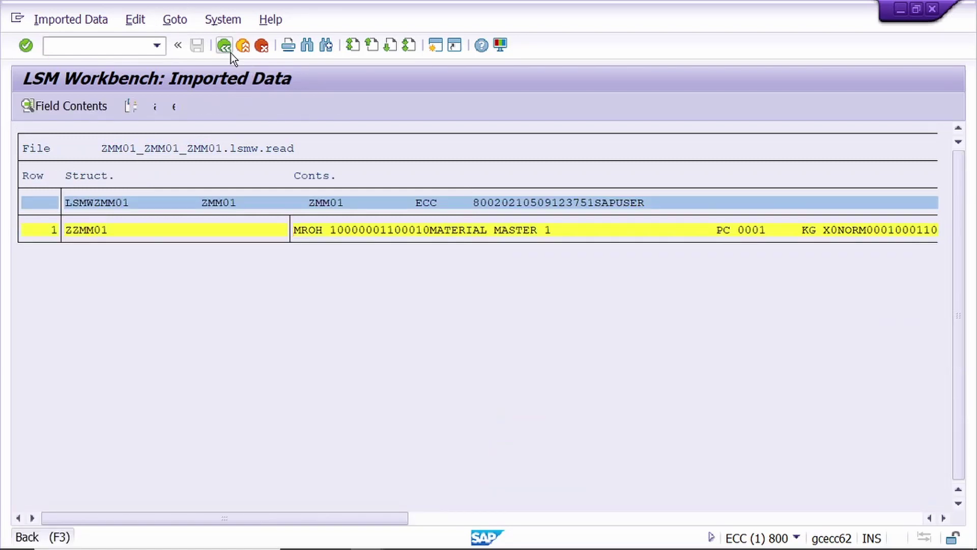
left_click(230, 52)
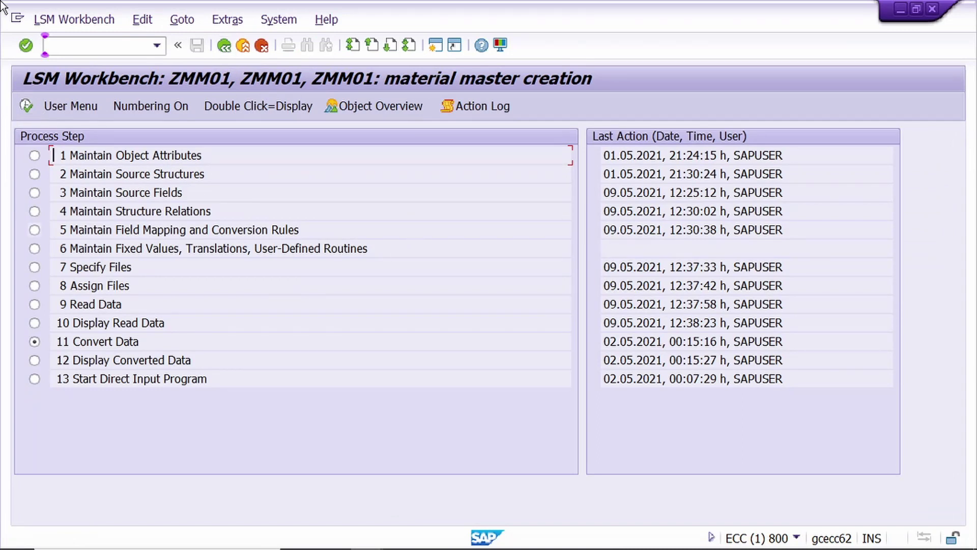
Step: Convert the read data into the project's .conv file
left_click(25, 106)
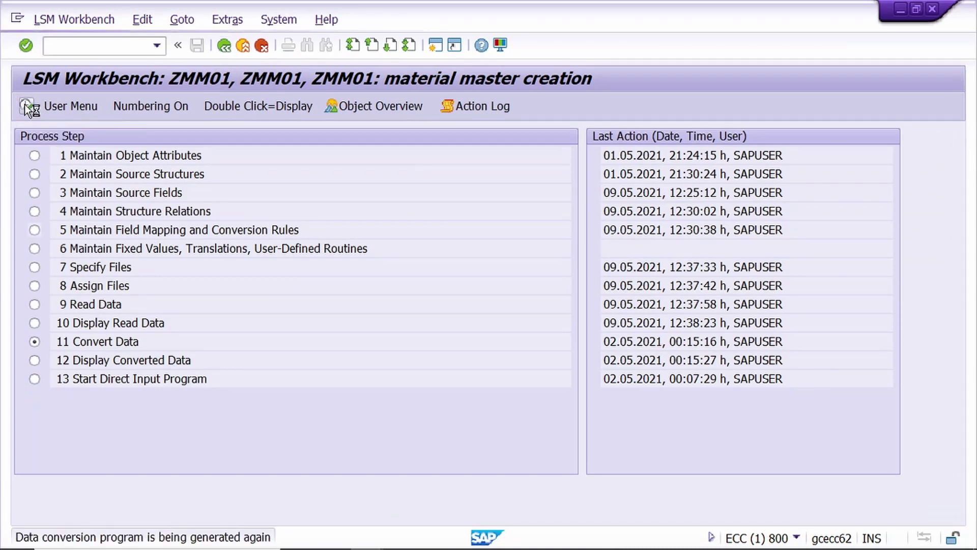
left_click(24, 105)
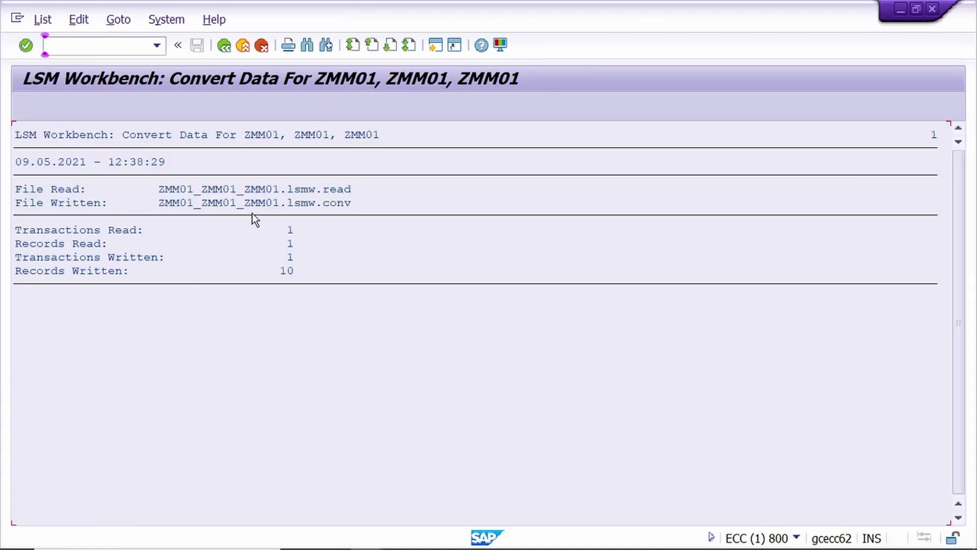
left_click(223, 47)
left_click(224, 46)
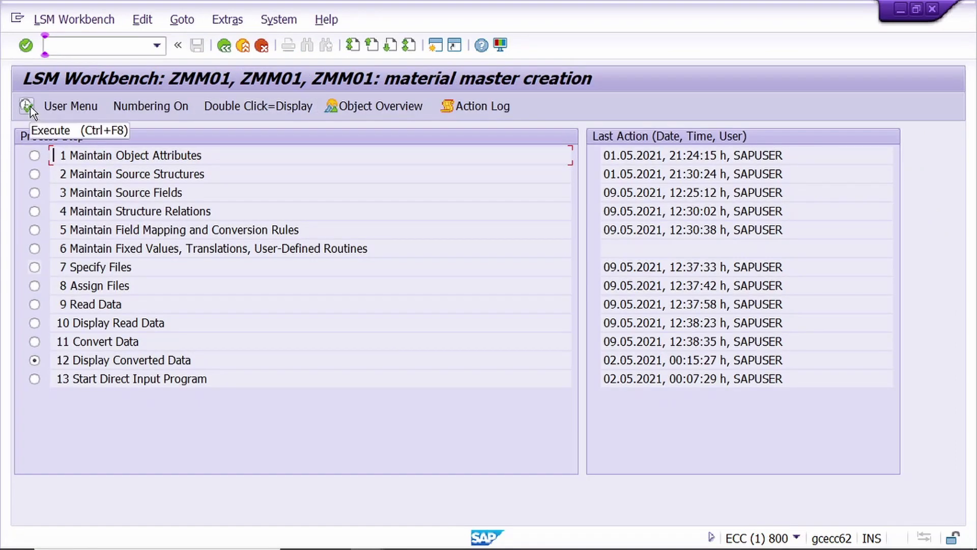
Step: Display the whole converted file to check its 10 structure rows
left_click(26, 108)
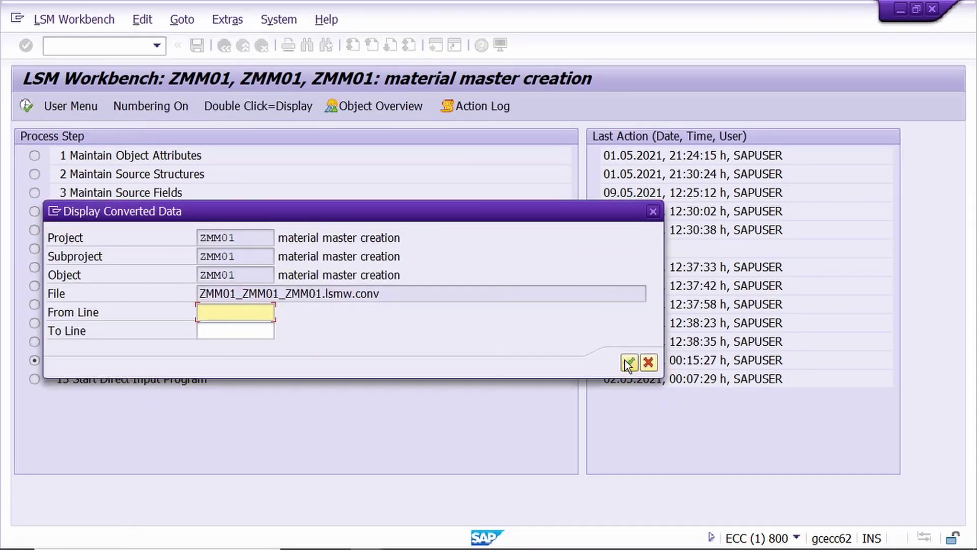
left_click(626, 360)
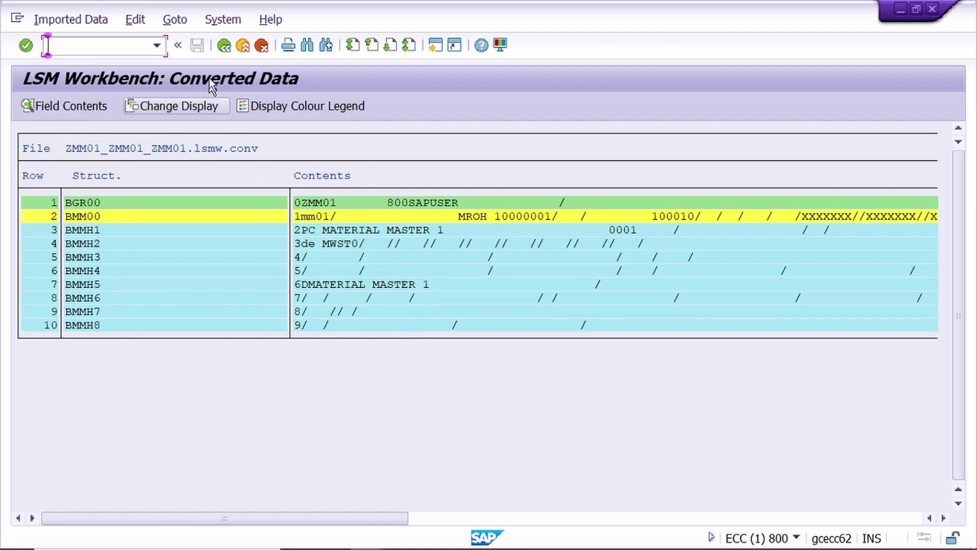
left_click(224, 47)
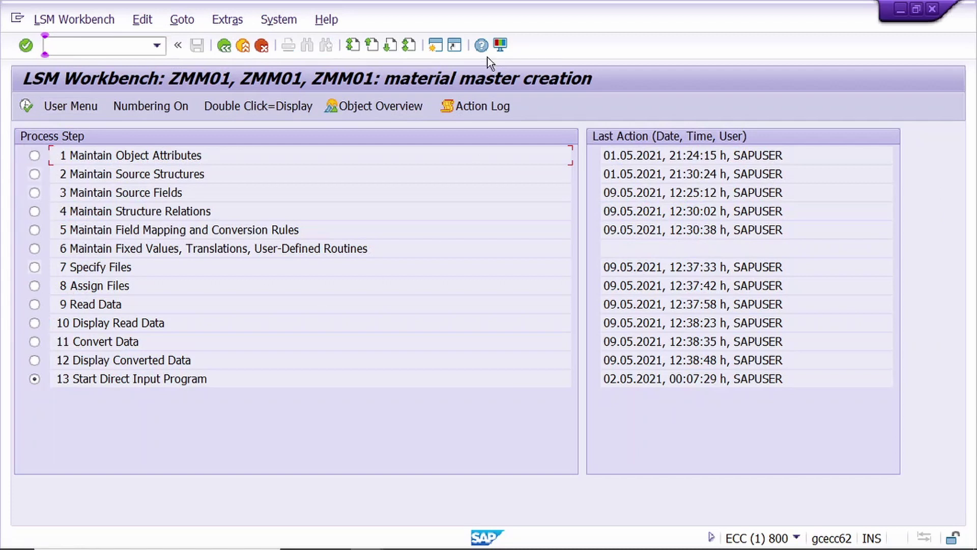
Step: Set up direct input with program RMDATIND, the physical conversion file, and Lock mode E
left_click(26, 105)
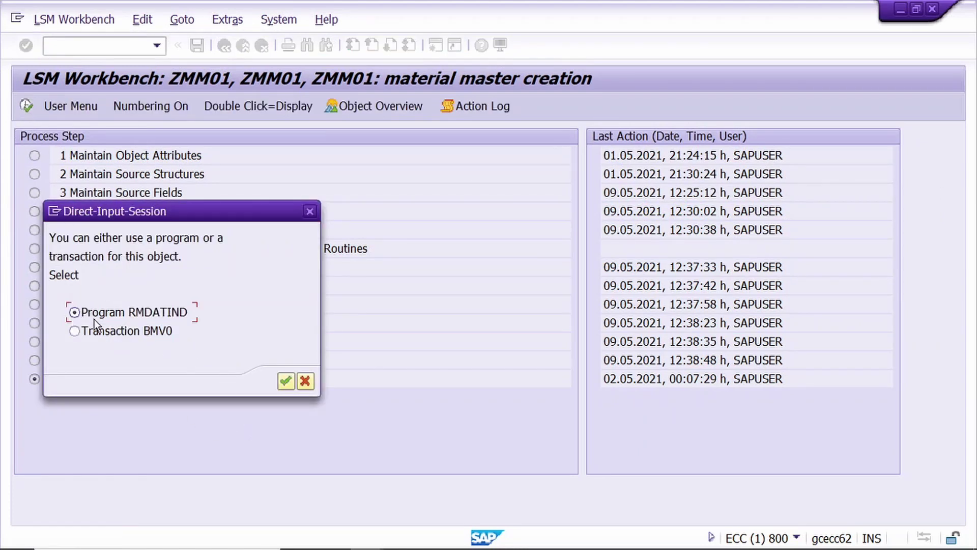
left_click(283, 381)
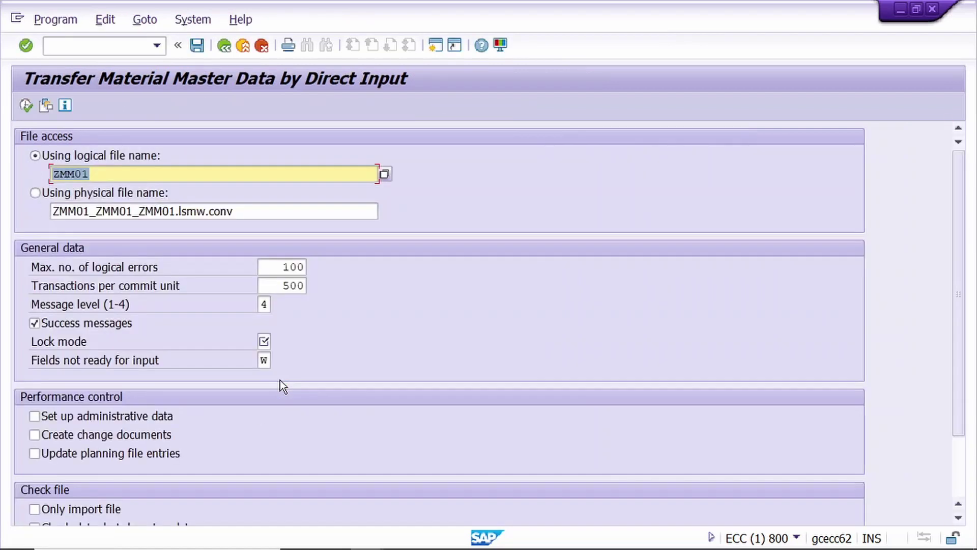
left_click(35, 193)
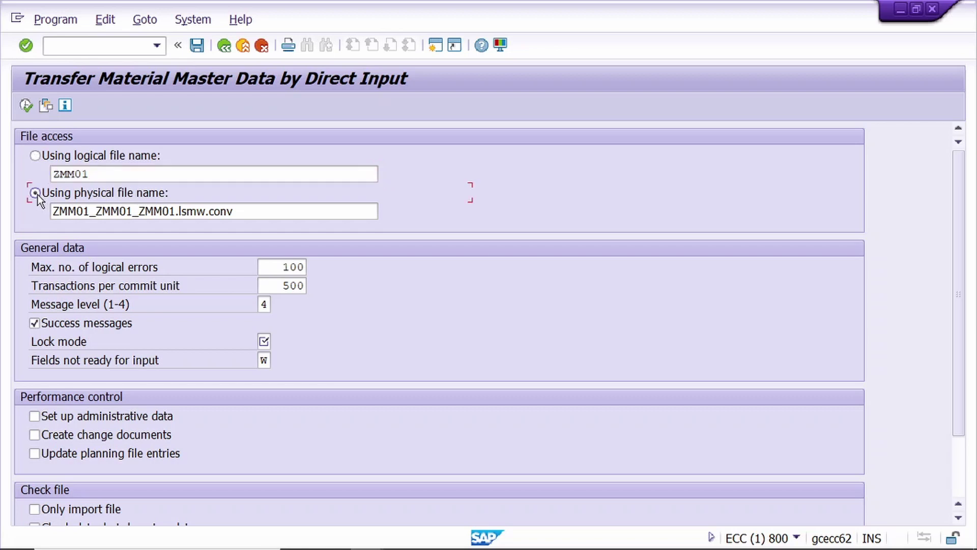
left_click(263, 342)
key("Delete")
left_click(270, 359)
Step: Run the material master transfer, acknowledging each information notice until the transfer log appears
left_click(25, 105)
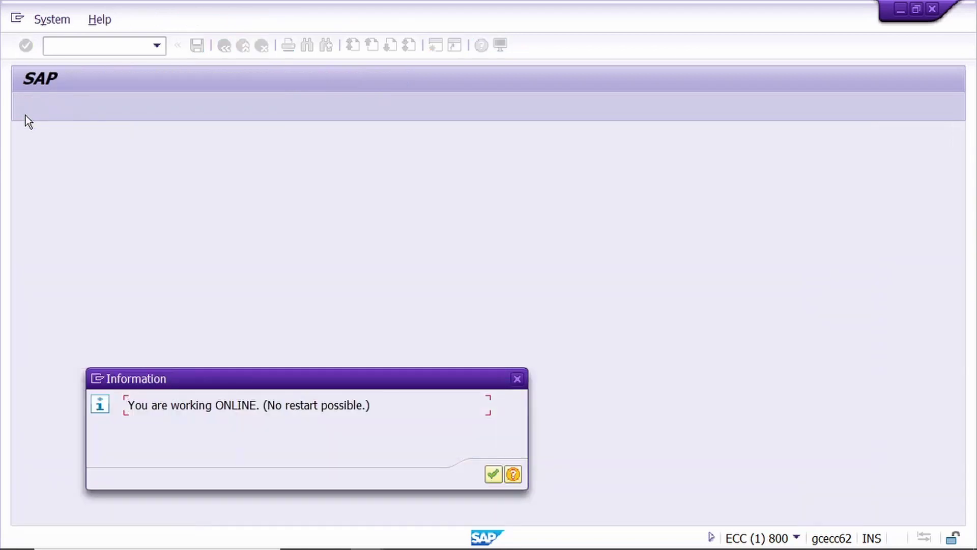
left_click(493, 472)
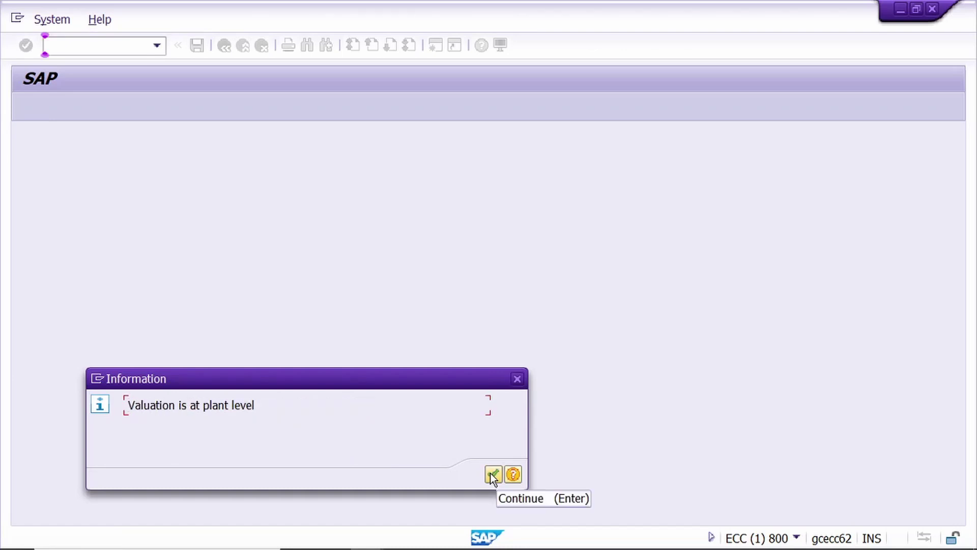
left_click(494, 475)
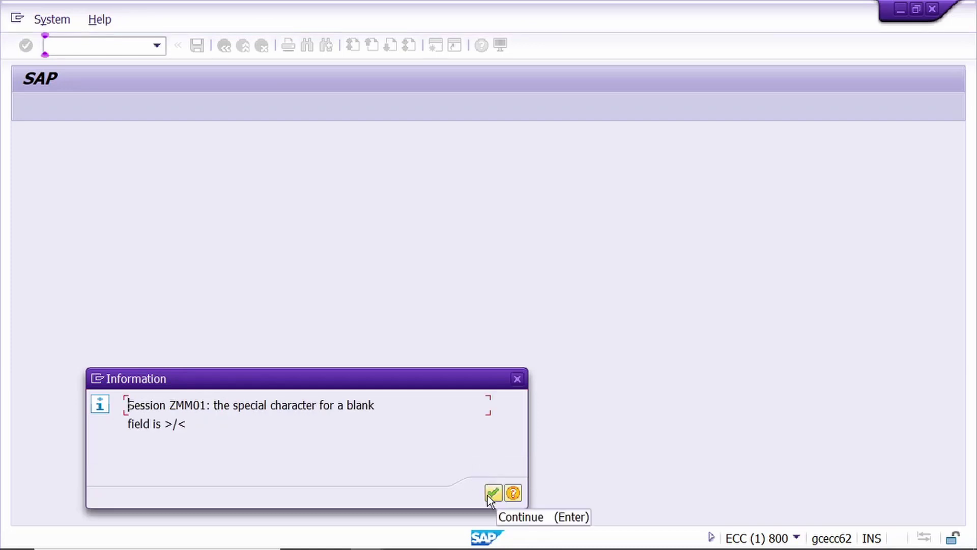
left_click(492, 494)
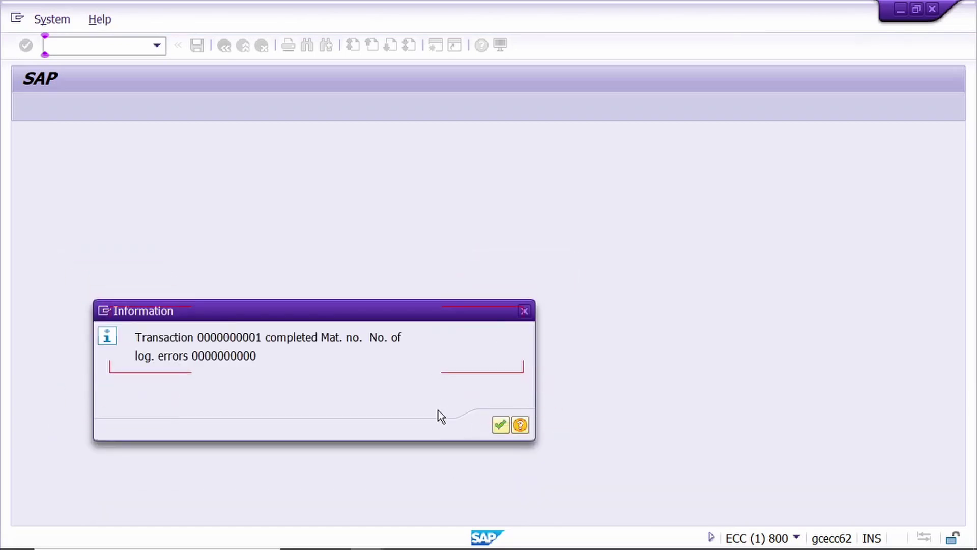
left_click(499, 426)
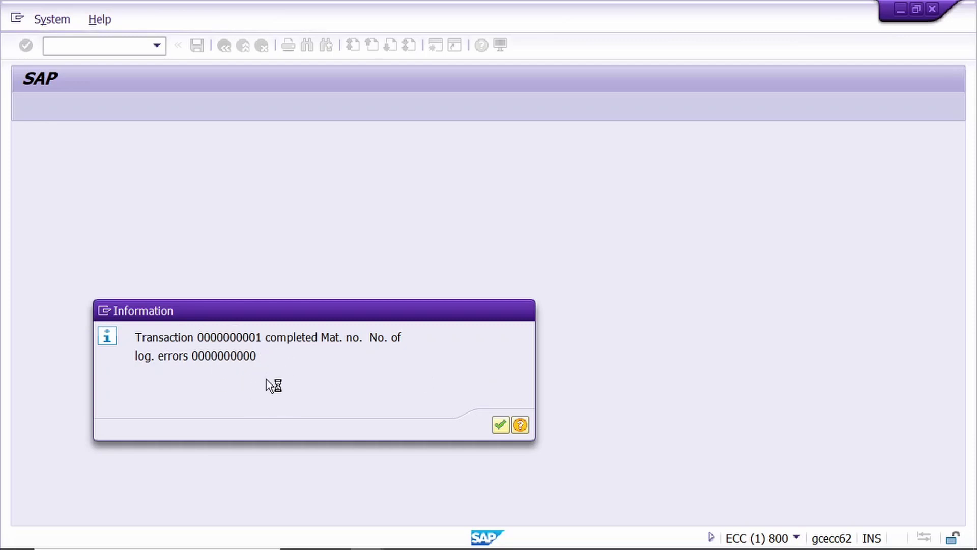
key("Return")
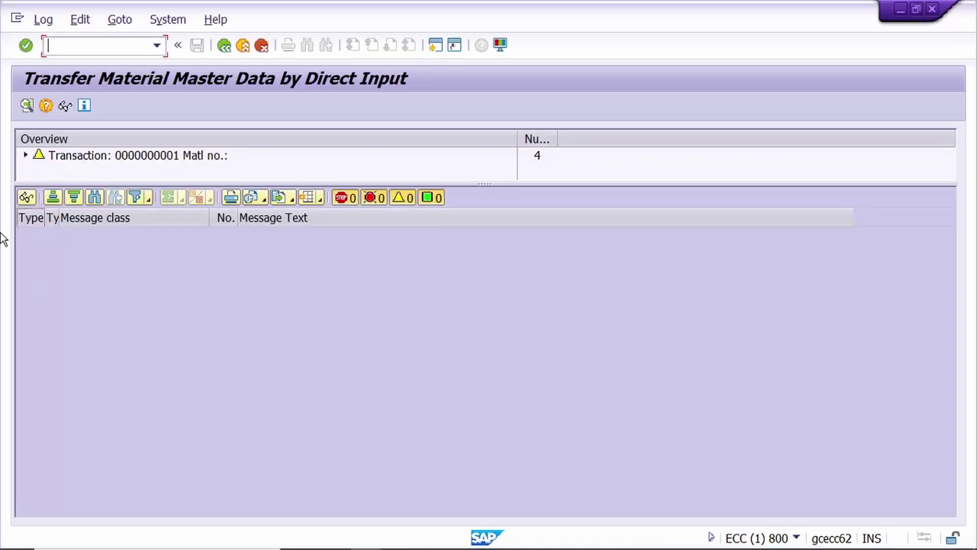
Step: Confirm in the transfer log's long text that Material 200000130 was created, then open a new session
left_click_drag(146, 183, 146, 286)
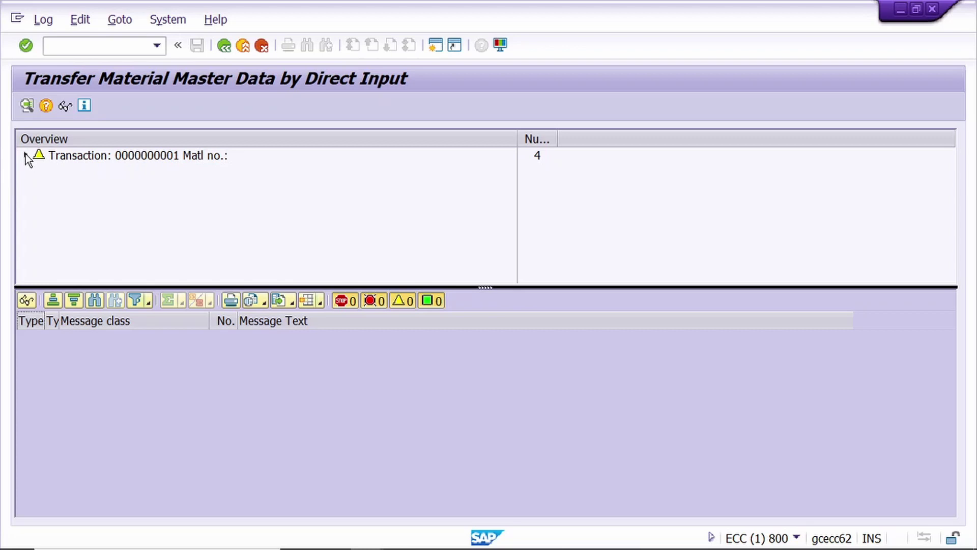
left_click(25, 155)
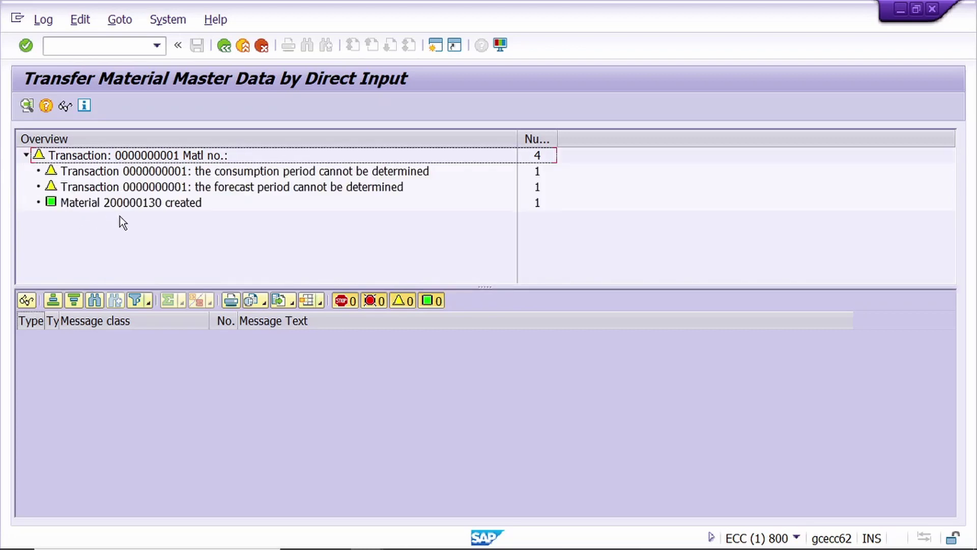
left_click(131, 203)
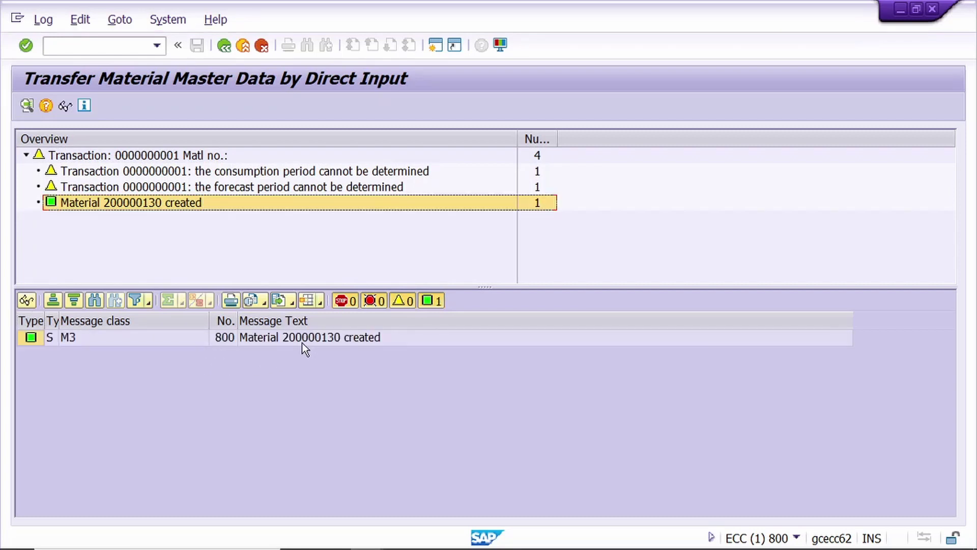
double_click(308, 338)
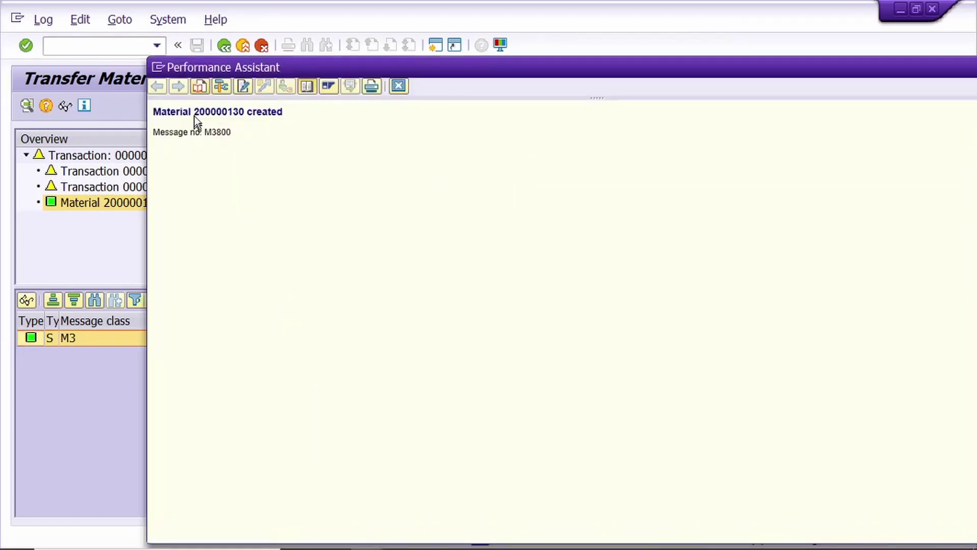
double_click(229, 111)
left_click(399, 85)
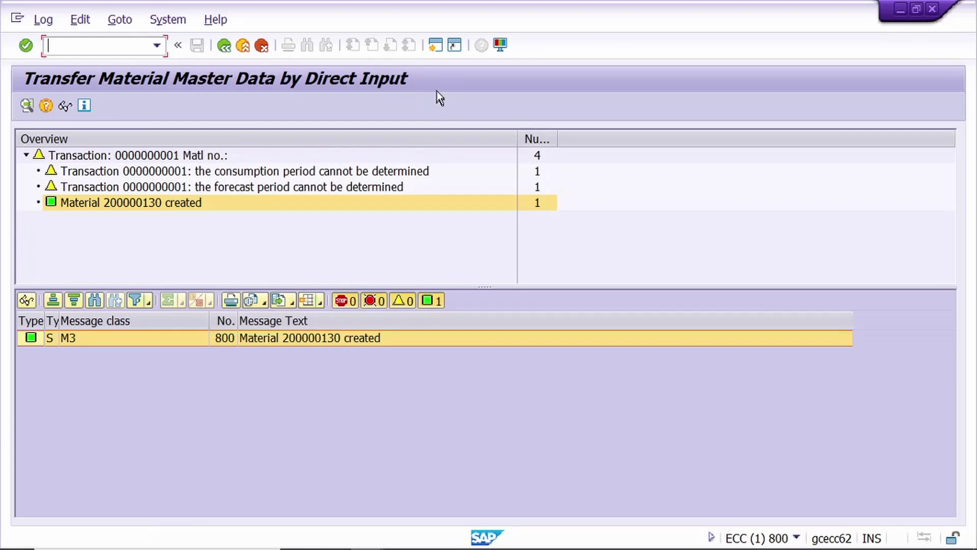
left_click(431, 47)
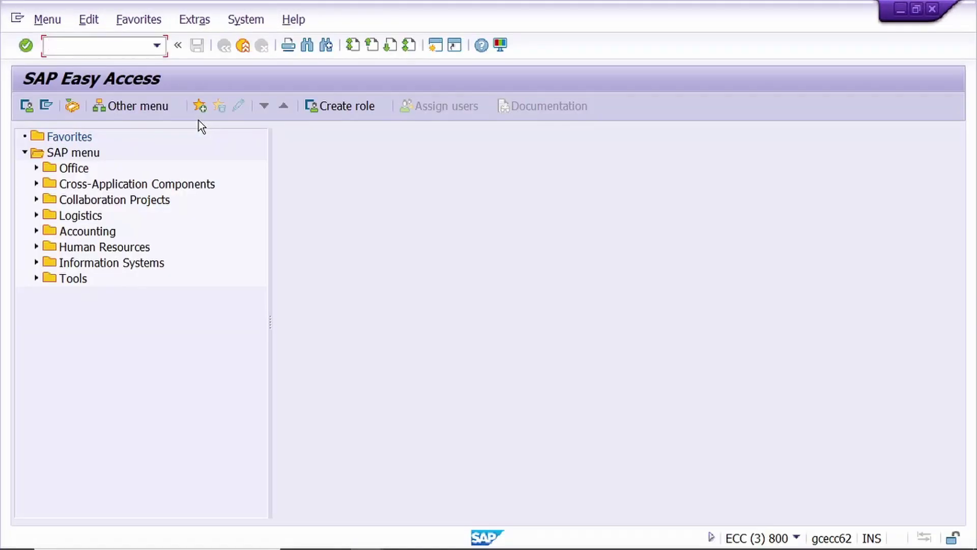
Step: Display material 200000130 via MM03 with Sales Org 1/2, Sales General/Plant, Export and Sales Text views
type("mm03")
key("Return")
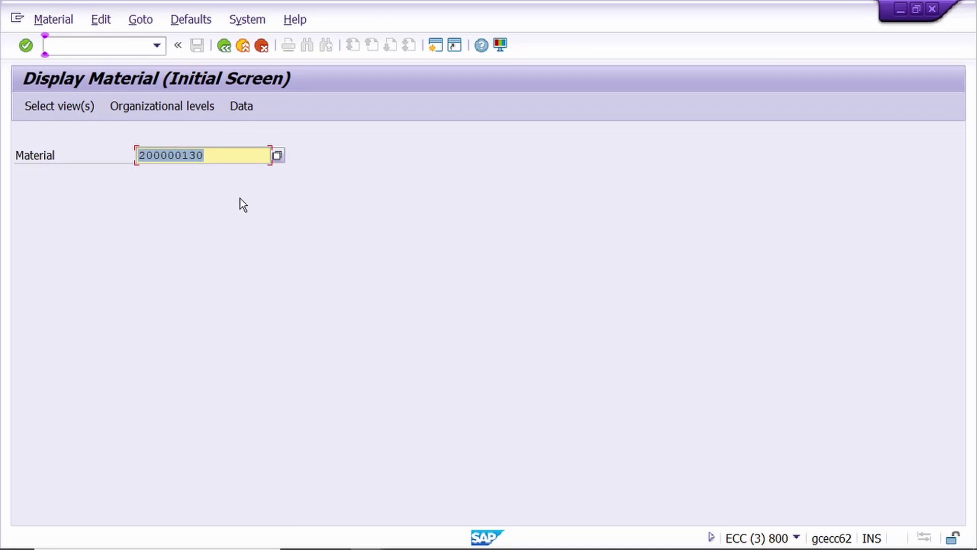
key("Return")
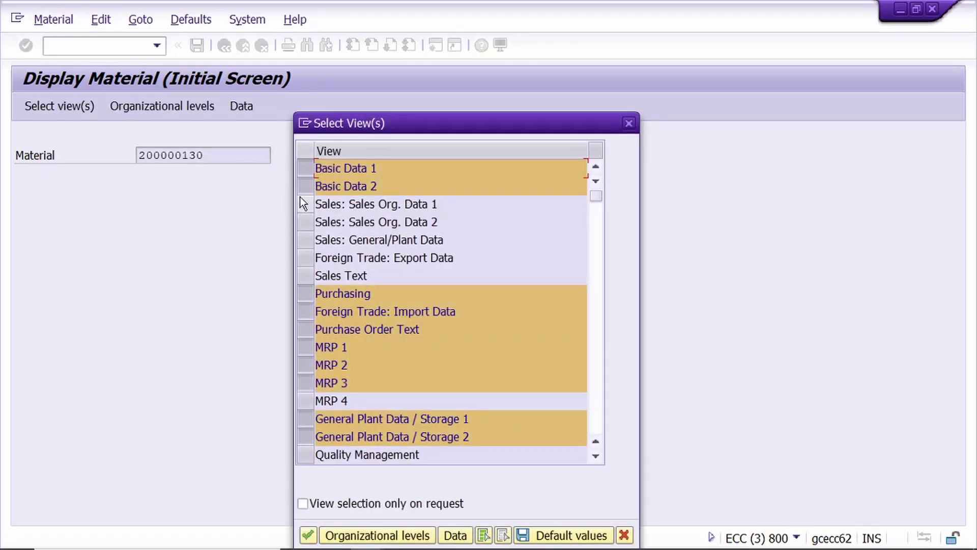
left_click(300, 204)
left_click(300, 222)
left_click(305, 240)
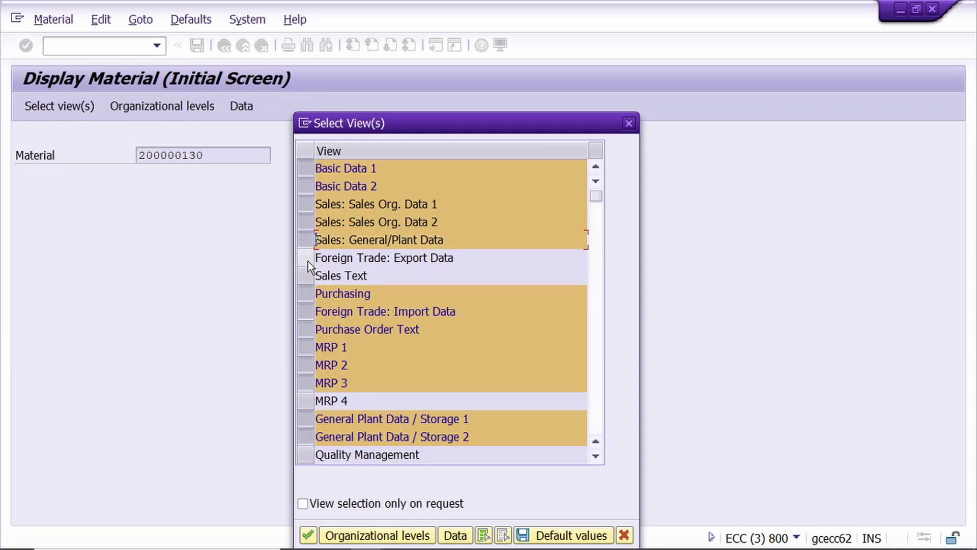
left_click(307, 258)
left_click(308, 273)
scroll(437, 312, "down", 1)
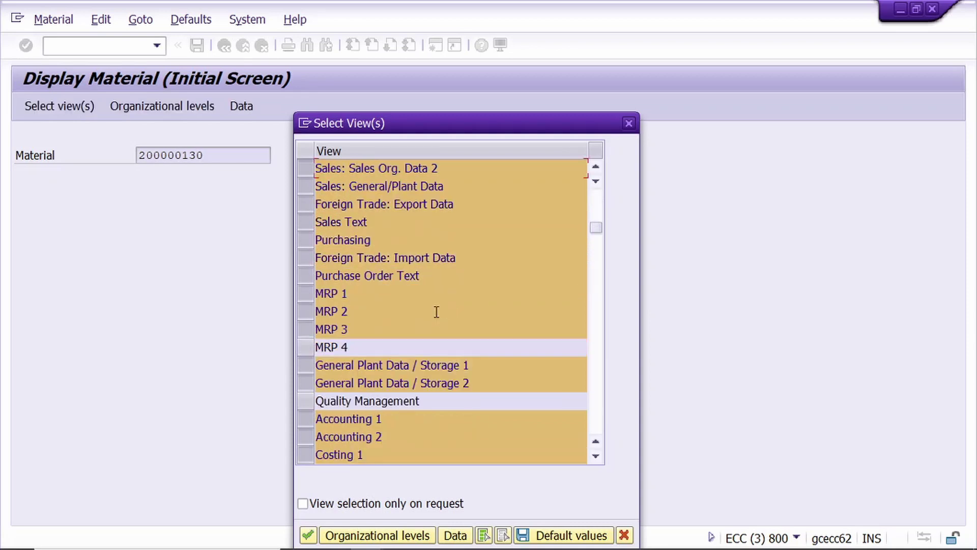
key("Return")
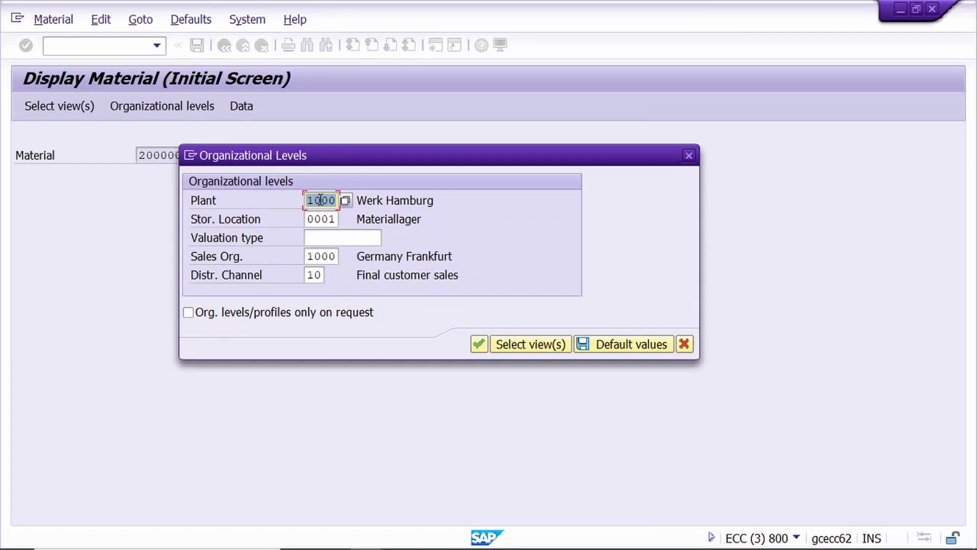
left_click(478, 344)
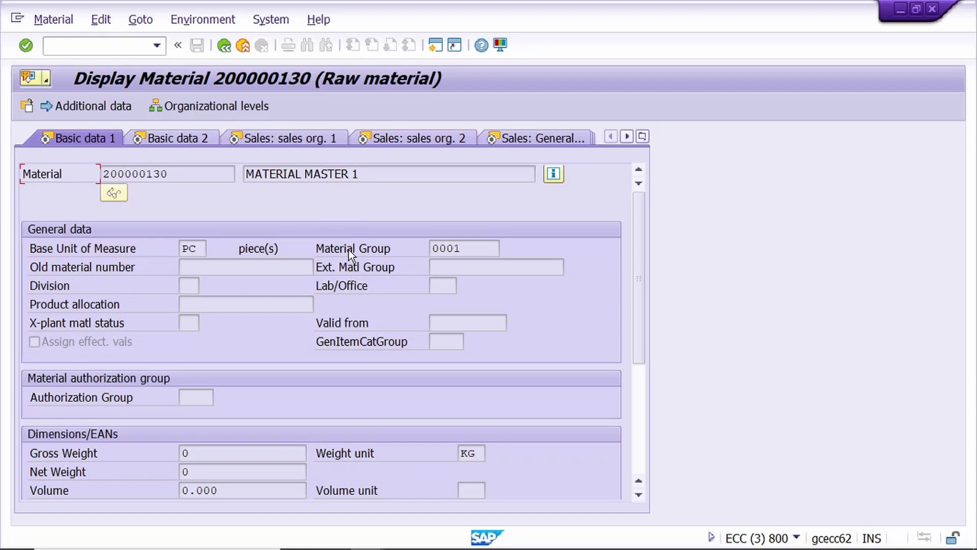
Step: Page through the material's views from Basic data 2 to Foreign trade import
scroll(362, 290, "down", 4)
scroll(361, 295, "up", 4)
key("Return")
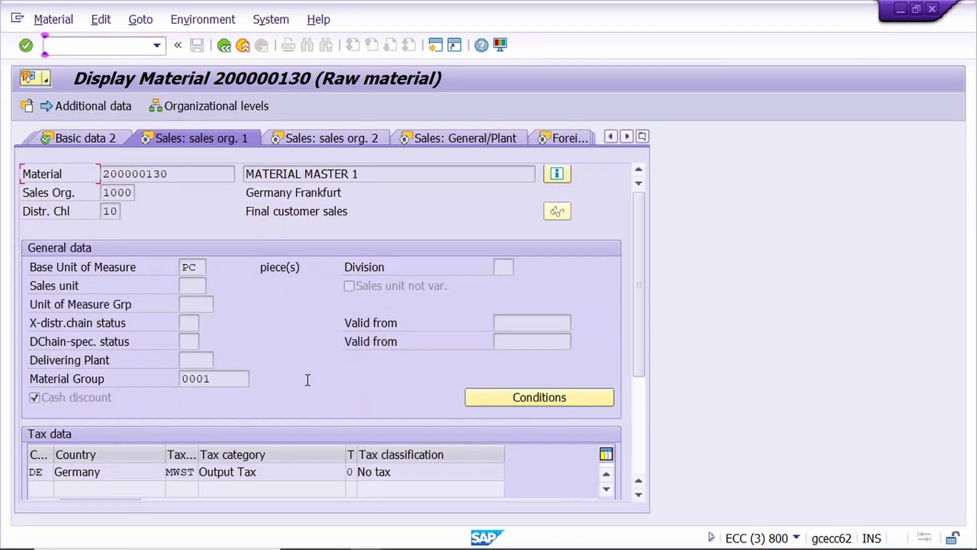
key("Return")
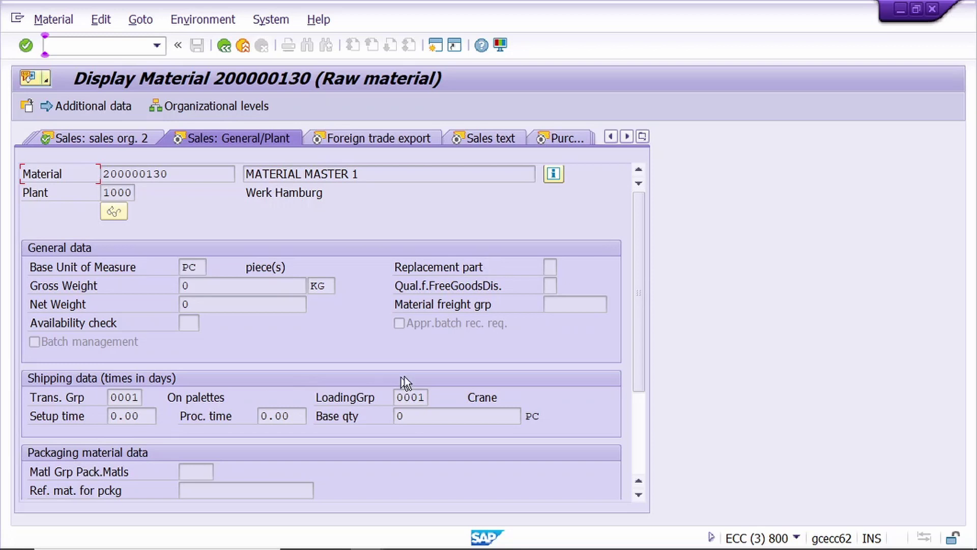
key("Return")
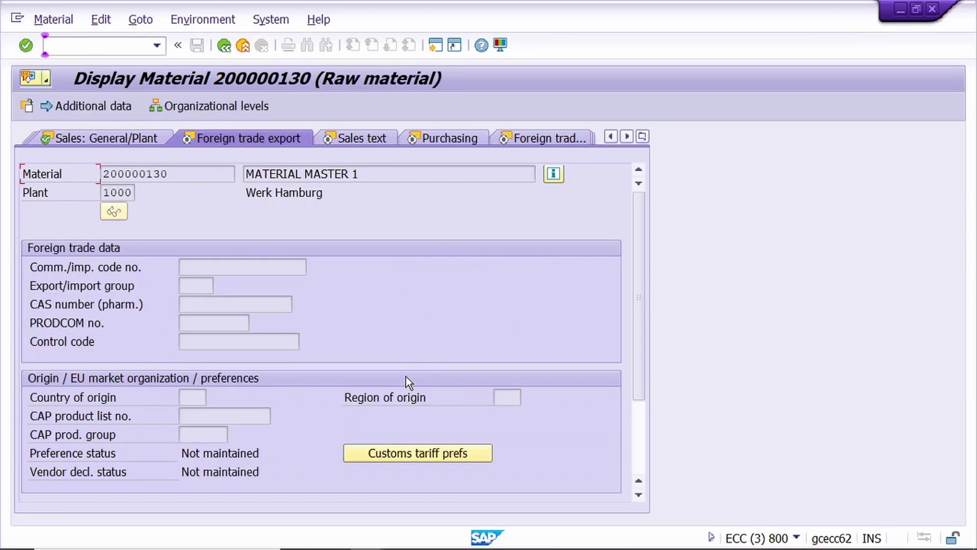
key("Return")
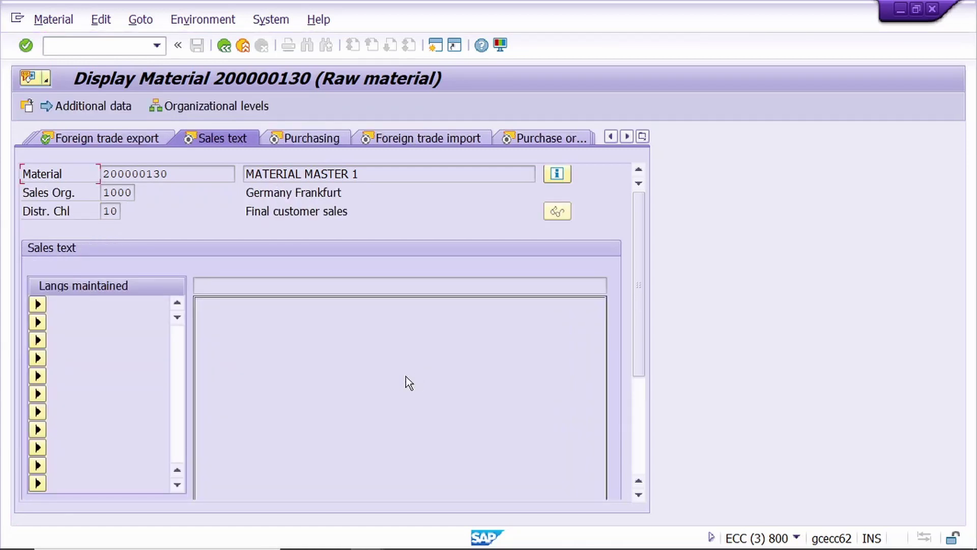
key("Return")
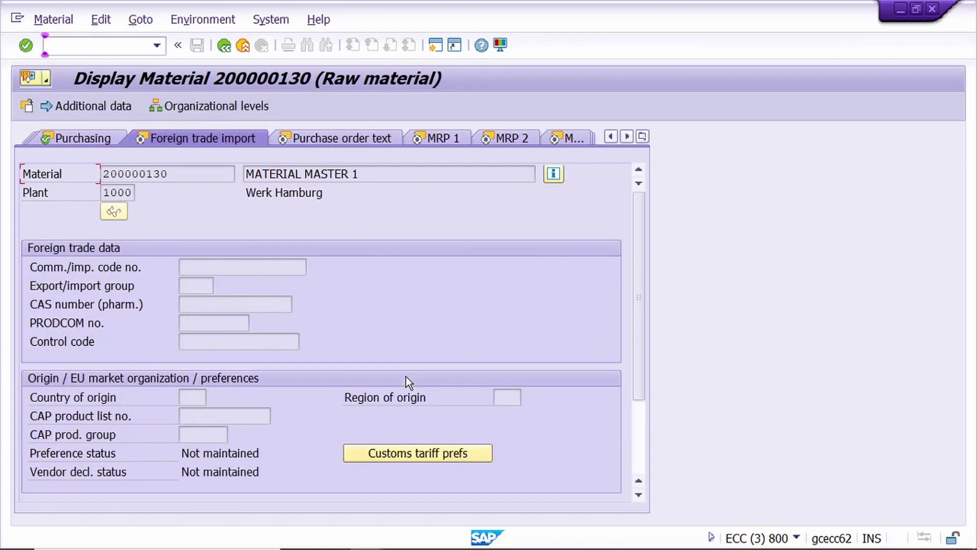
Step: Continue through Purchase order text, MRP, plant storage and accounting views up to Costing 1
key("Return")
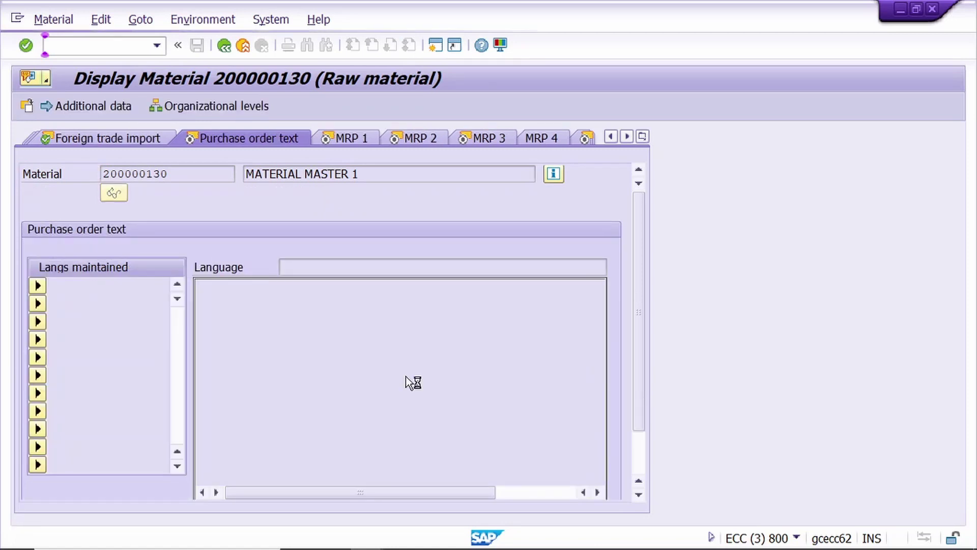
key("Return")
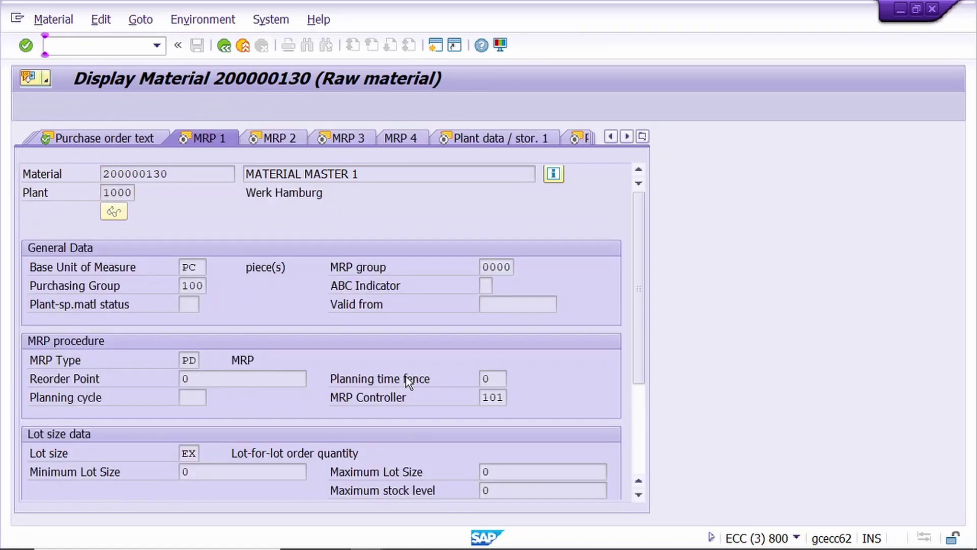
key("Return")
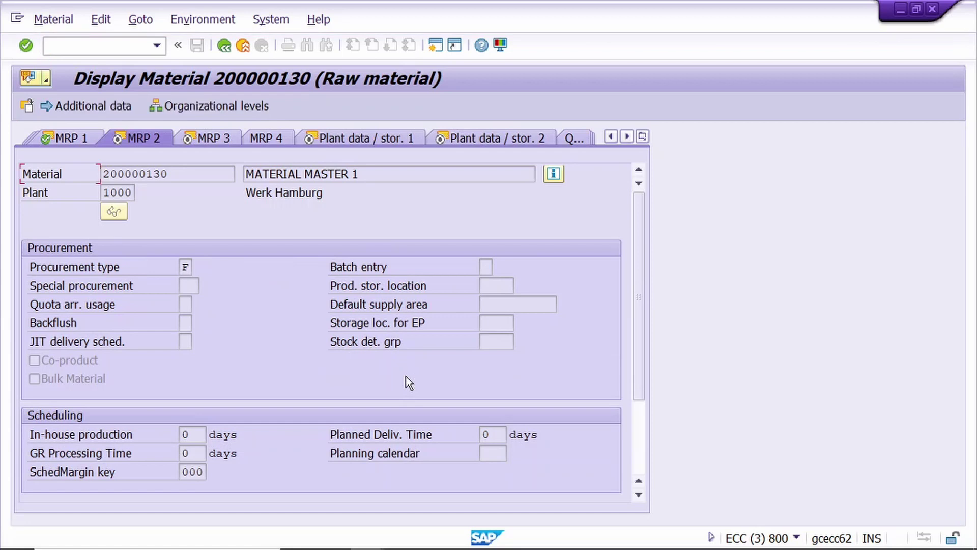
key("Return")
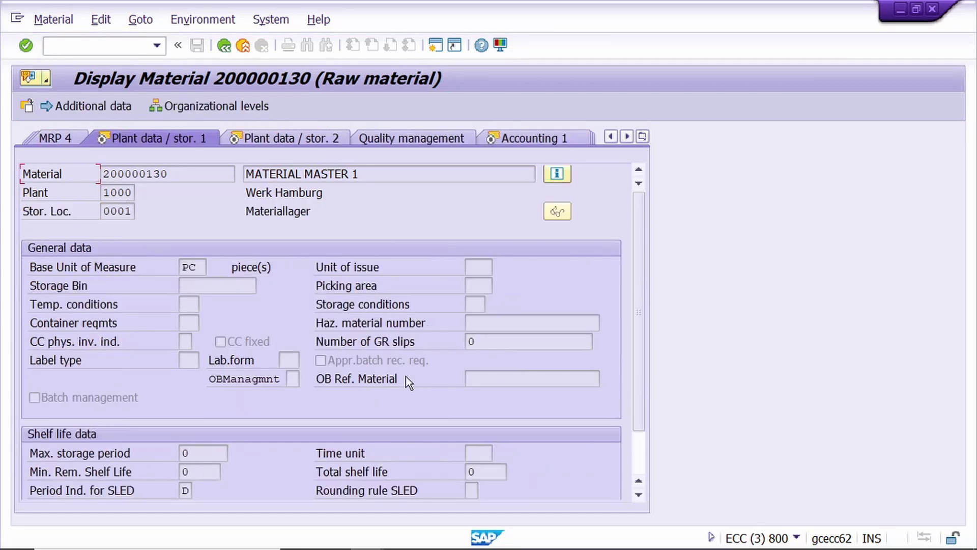
key("Return")
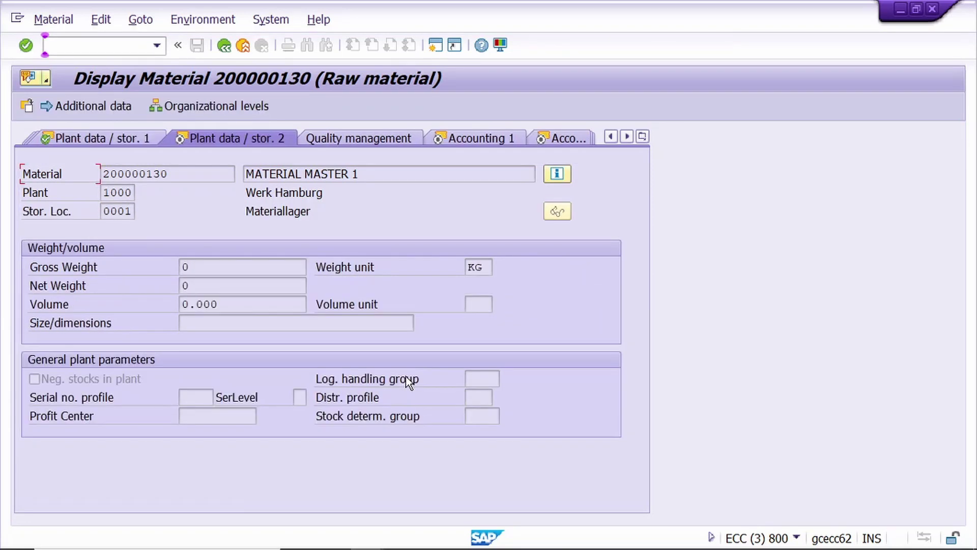
key("Return")
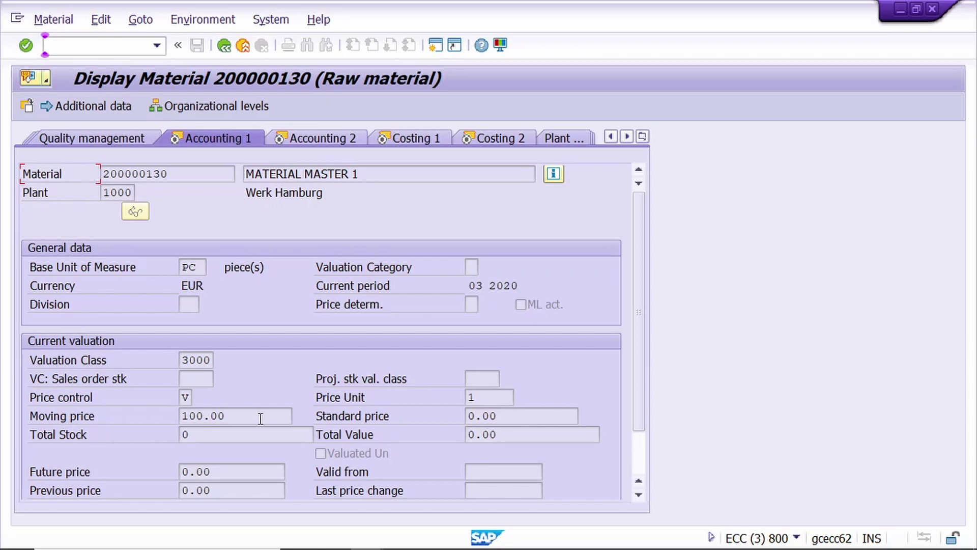
key("Return")
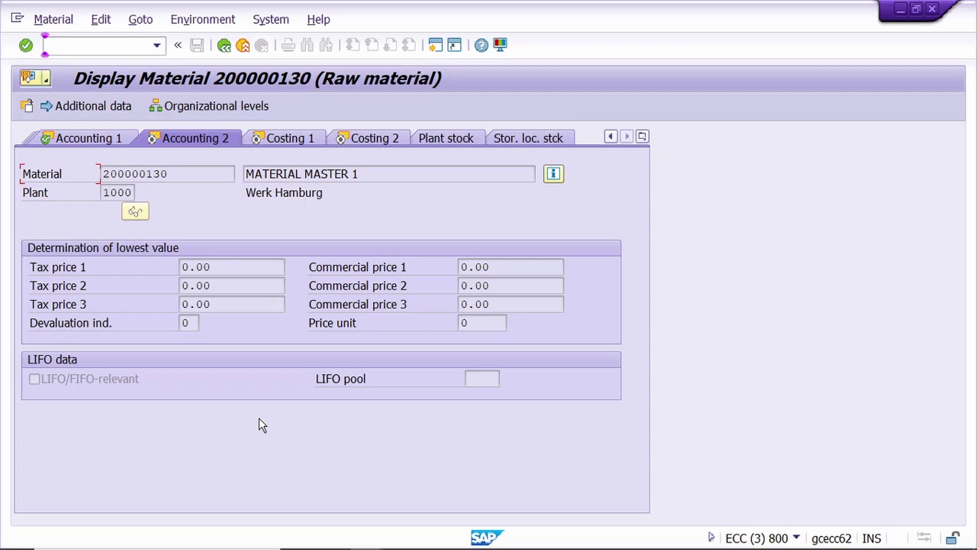
key("Return")
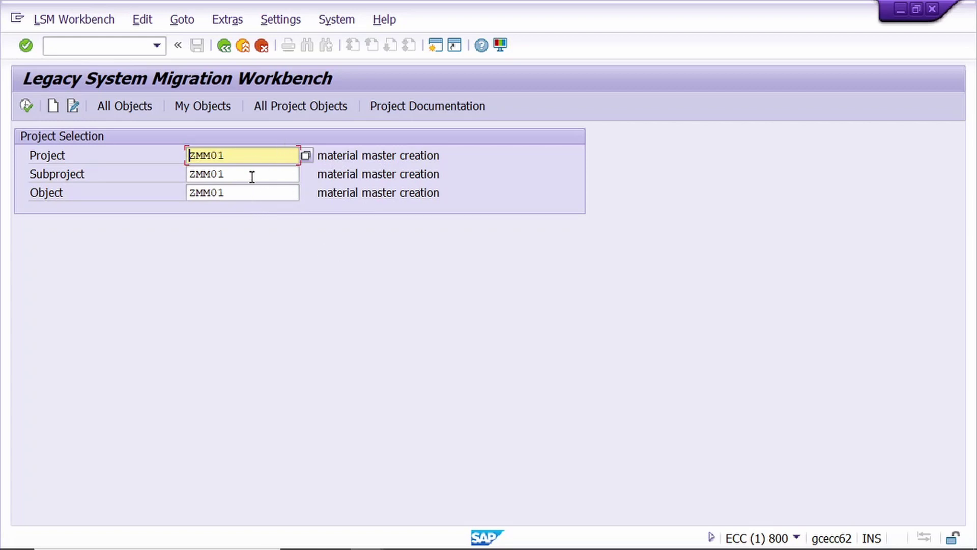
Step: Start exporting project ZMM01 and bring up its rule-export overview with the material master creation object
left_click(231, 22)
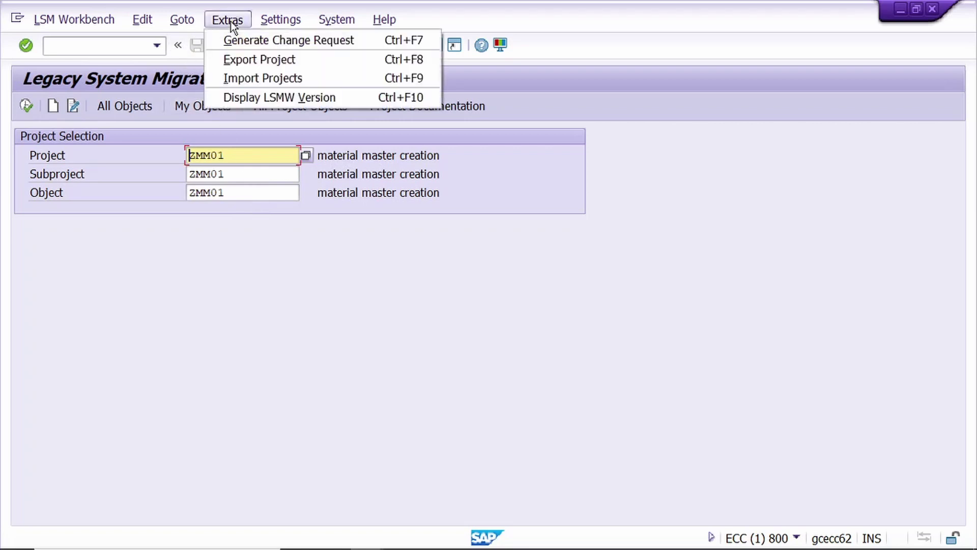
left_click(267, 60)
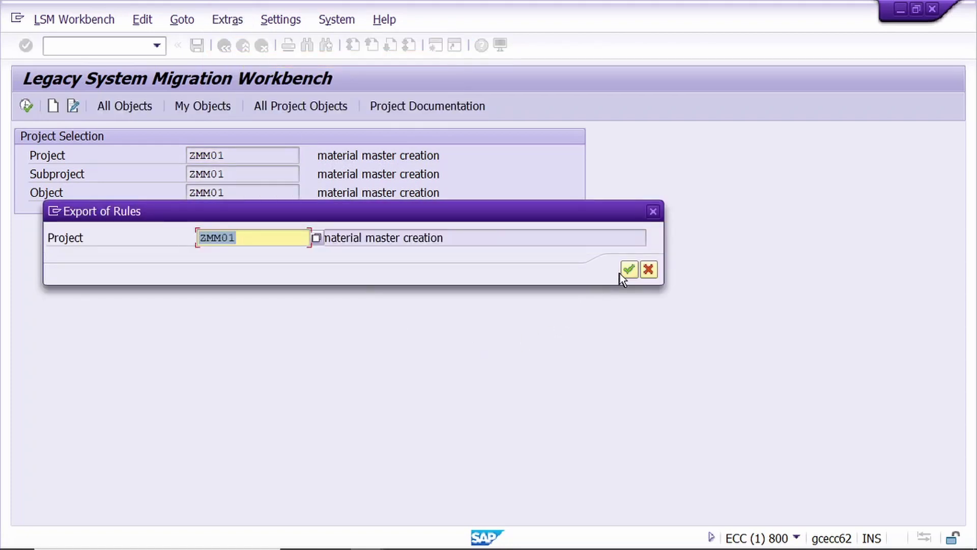
left_click(627, 268)
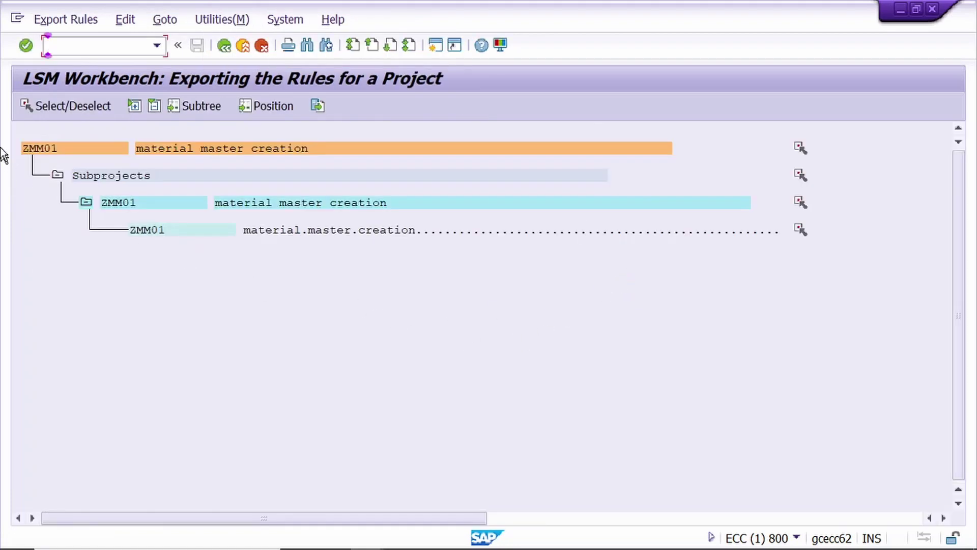
left_click(43, 152)
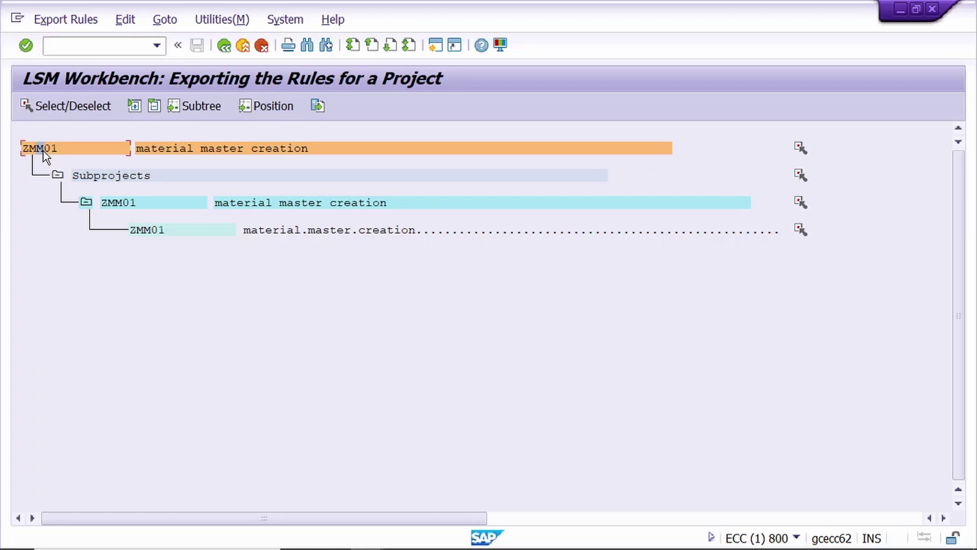
left_click(57, 21)
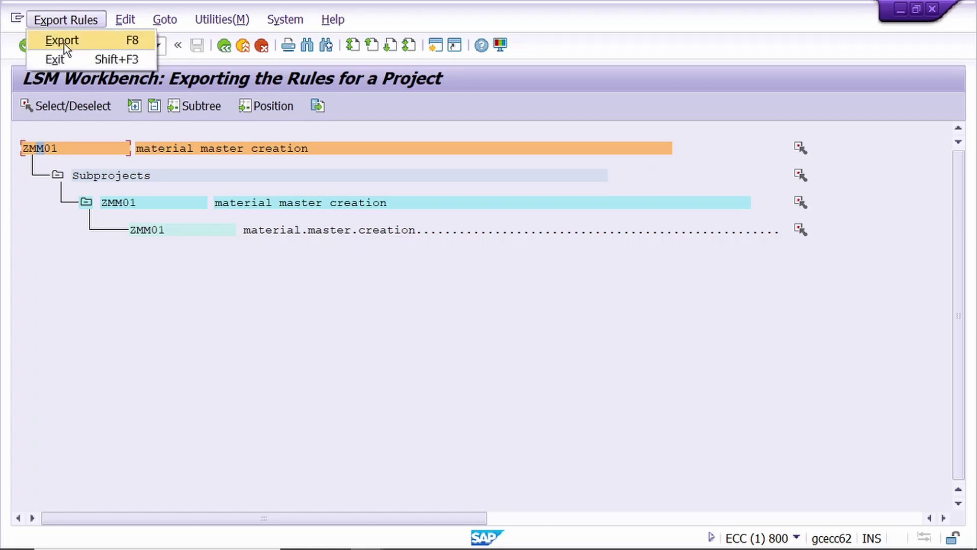
Step: Export ZMM01's mapping and rules to the Desktop as LSMW_ECC_ZMM01 (66,110 bytes), then go back
left_click(77, 44)
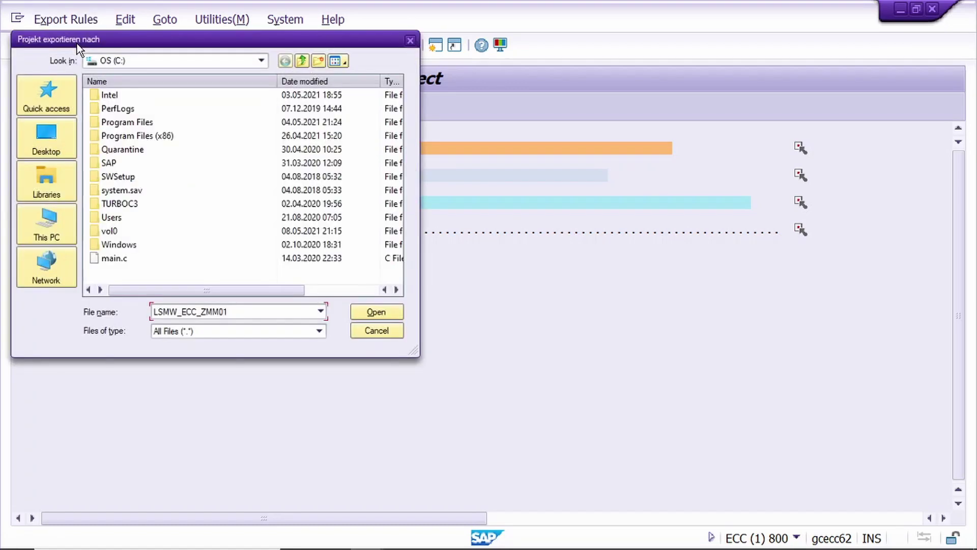
left_click(44, 228)
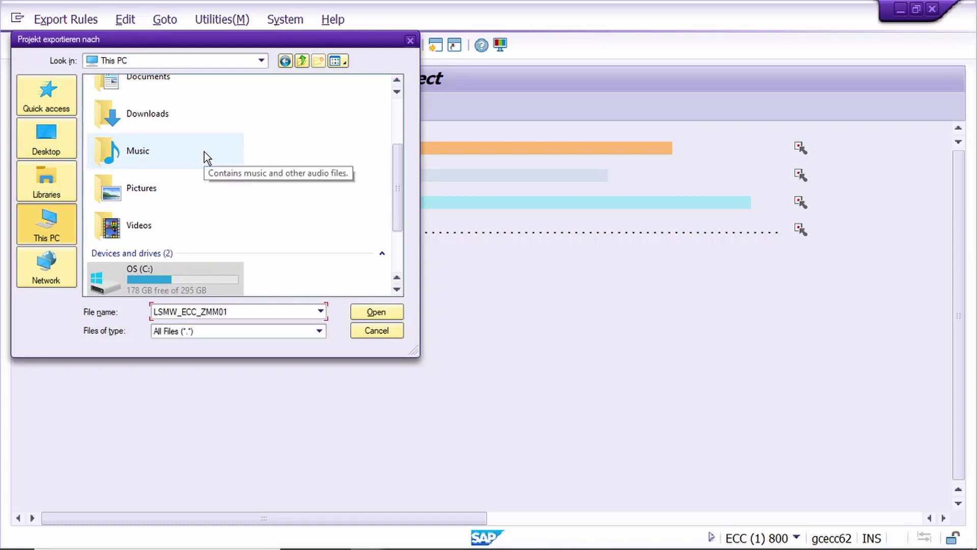
scroll(204, 151, "up", 2)
left_click(160, 142)
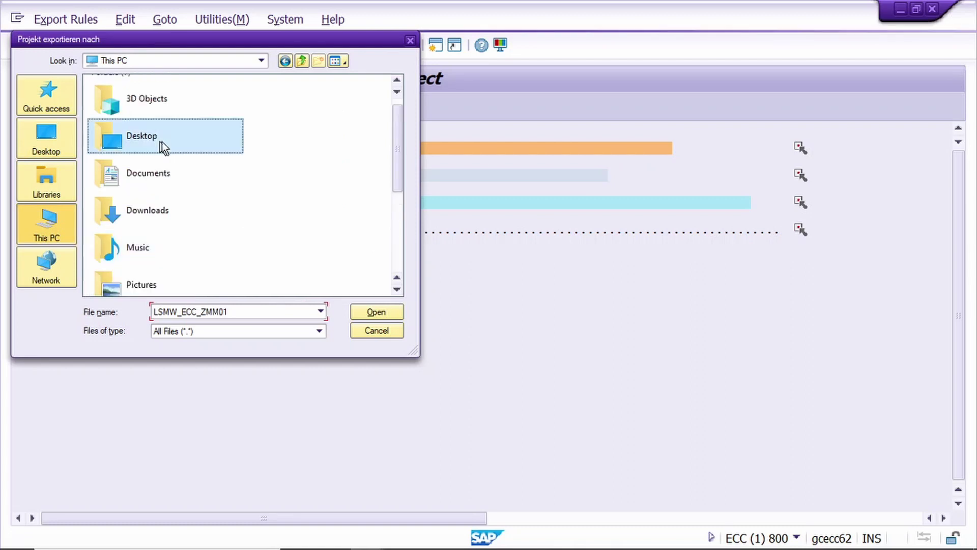
left_click(374, 312)
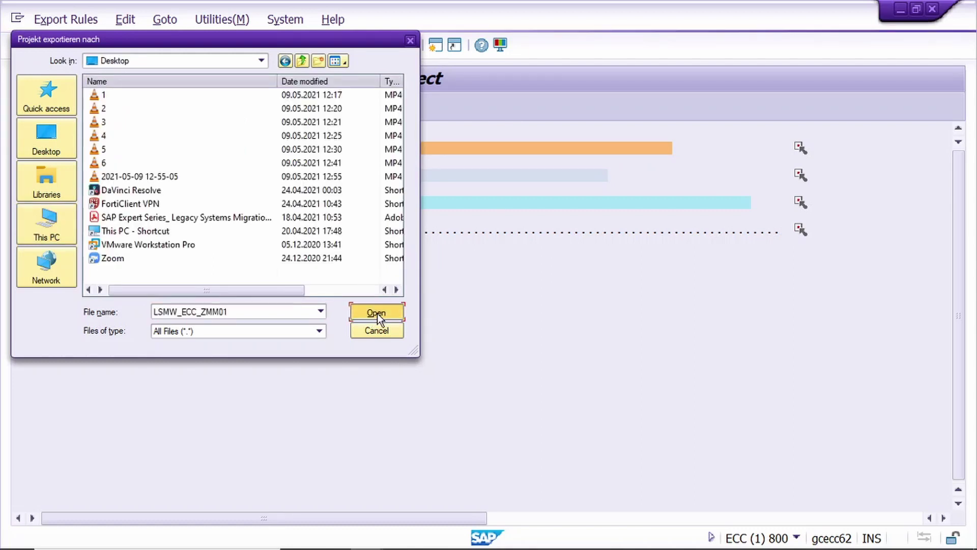
left_click(377, 313)
left_click(323, 387)
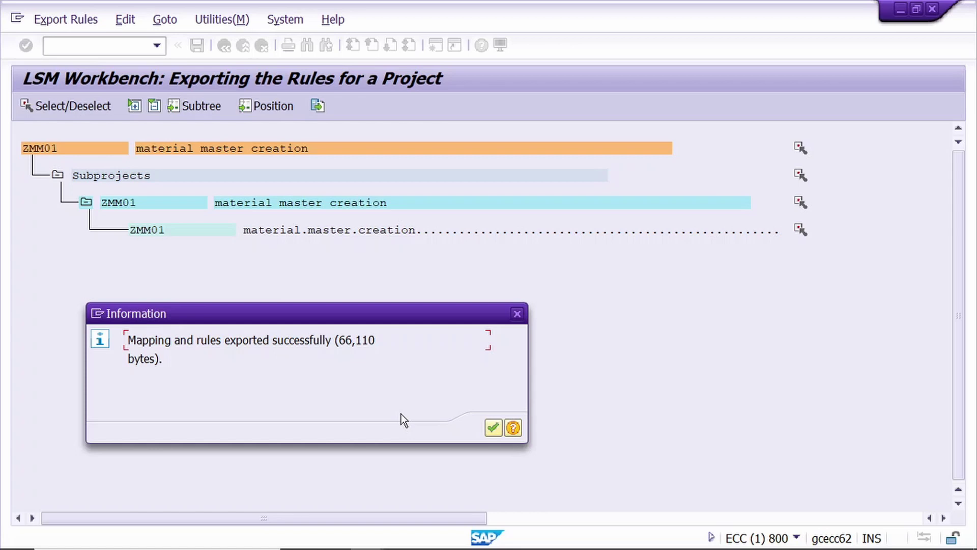
left_click(493, 428)
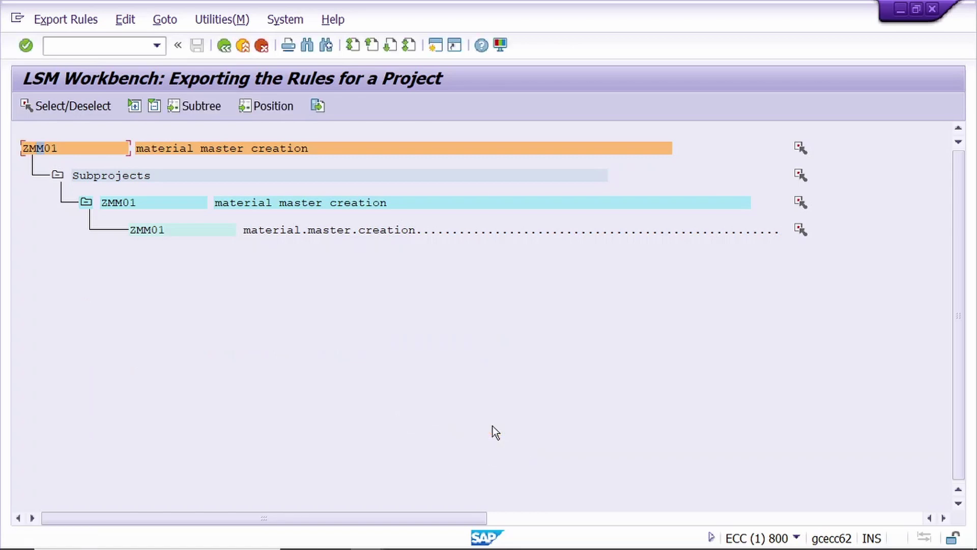
left_click(223, 45)
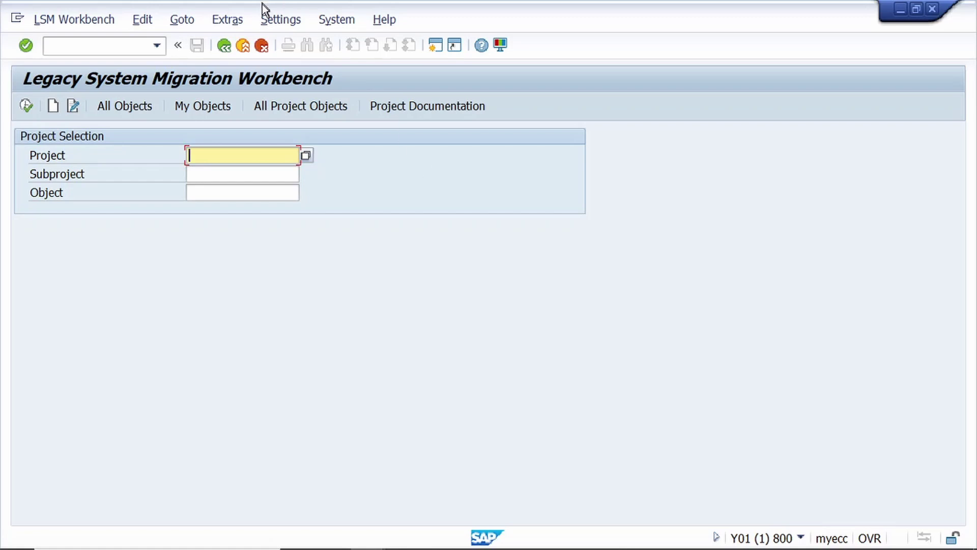
Step: Load the project file LSMW_ECC_ZMM01 from the Desktop's New folder for import
left_click(229, 20)
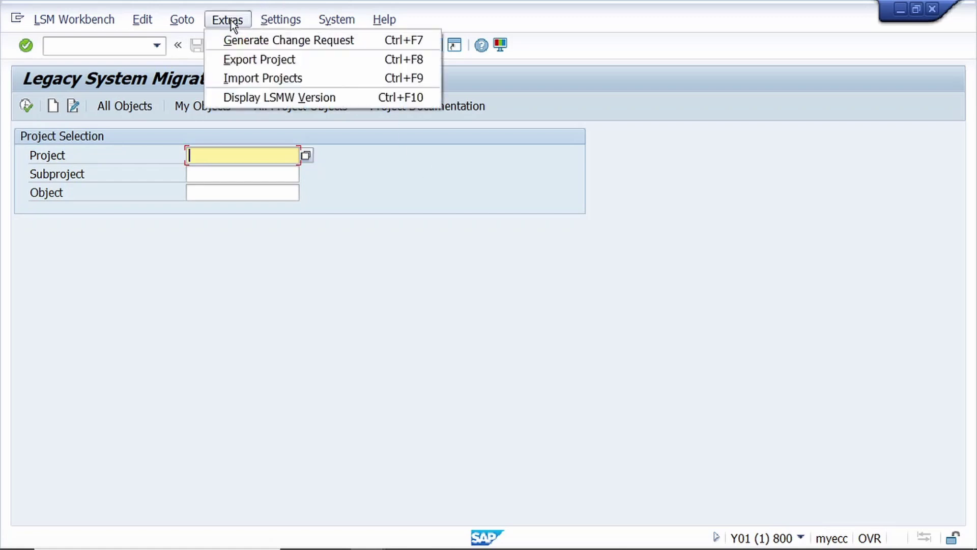
left_click(285, 79)
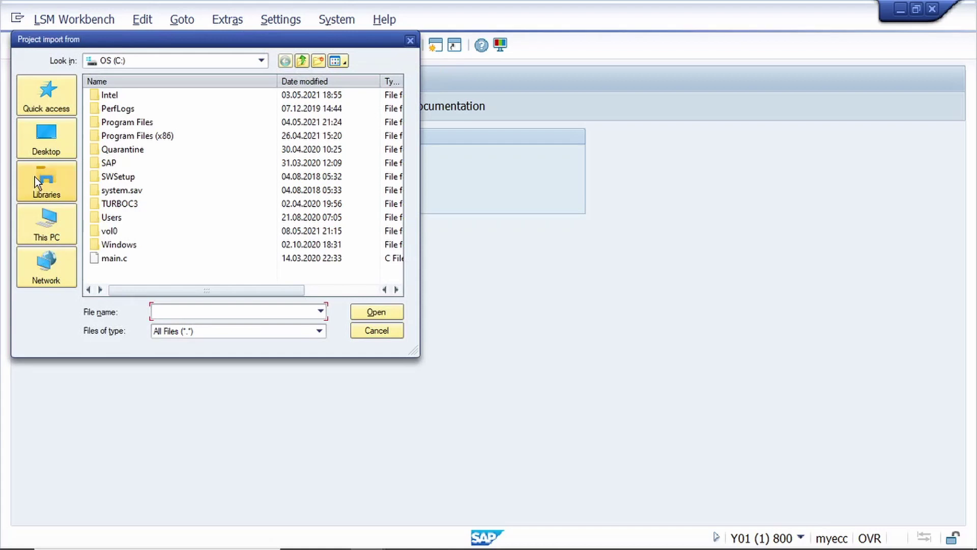
left_click(38, 135)
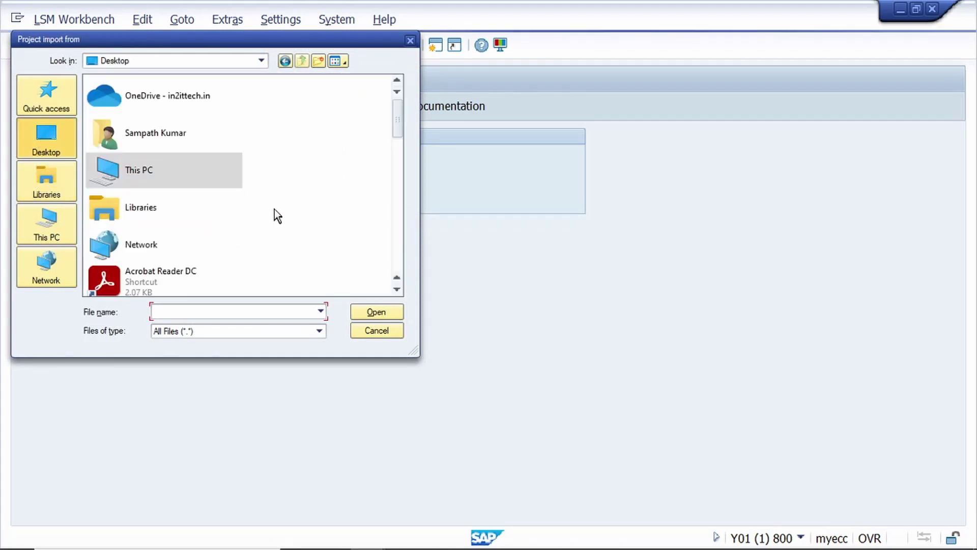
scroll(273, 208, "down", 3)
double_click(163, 237)
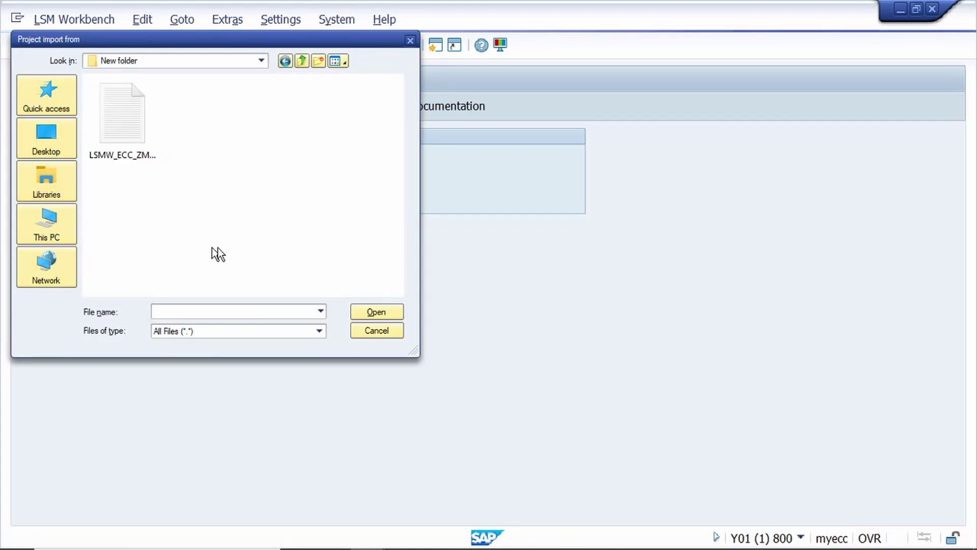
left_click(118, 112)
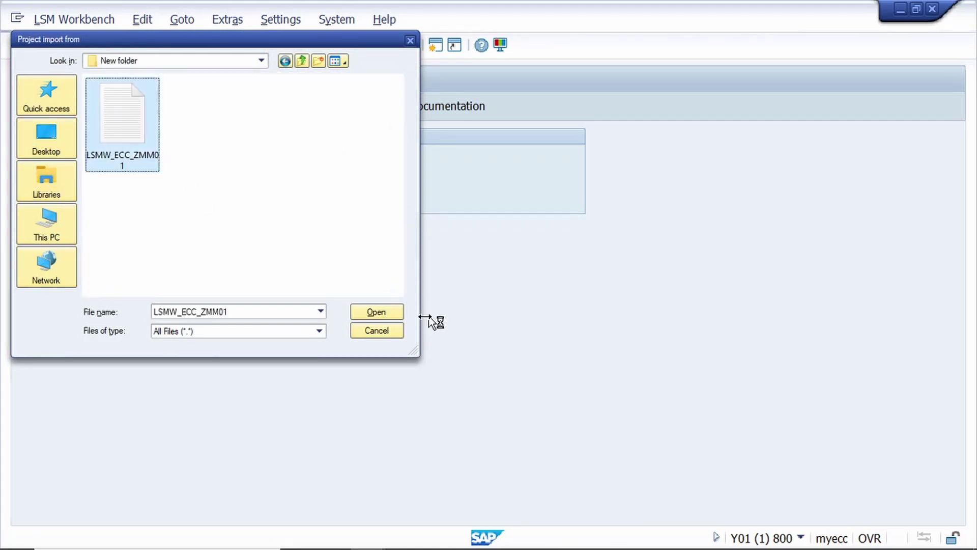
left_click(381, 311)
left_click(320, 335)
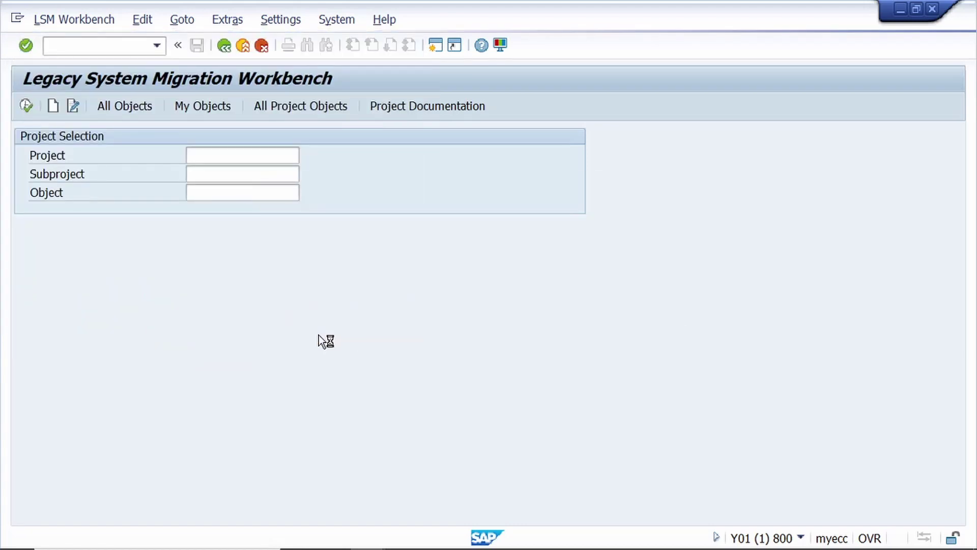
left_click(599, 325)
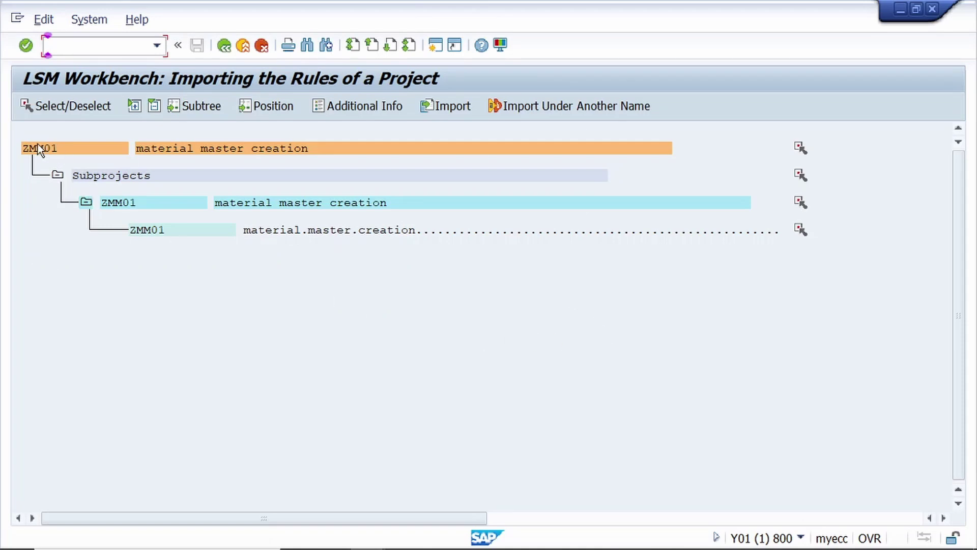
Step: Import project ZMM01's mapping and rules, then return to the workbench start screen
left_click(39, 146)
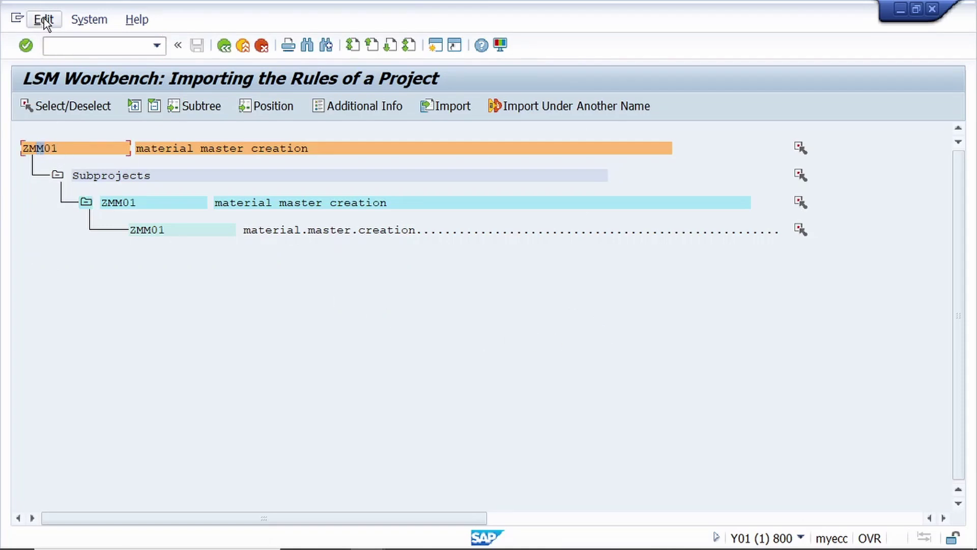
left_click(43, 19)
left_click(81, 56)
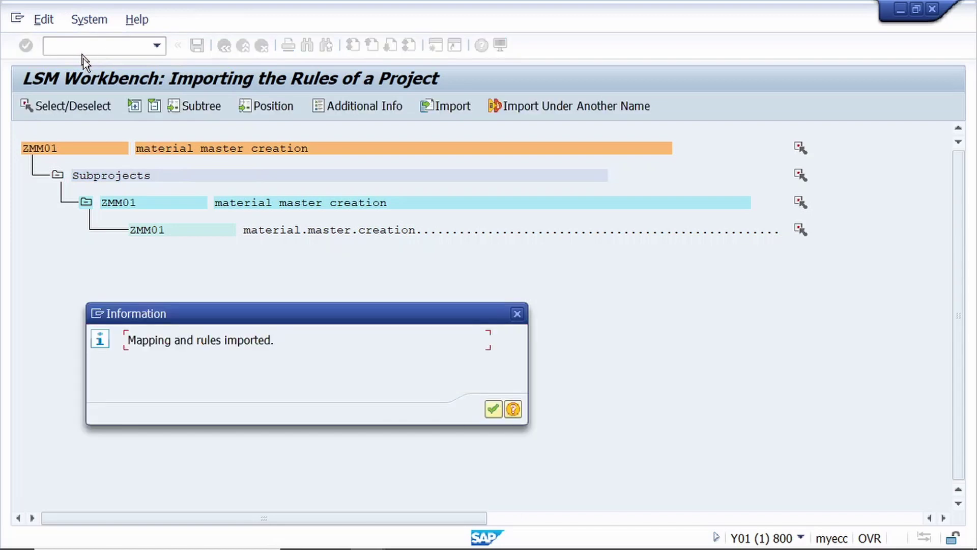
left_click(492, 407)
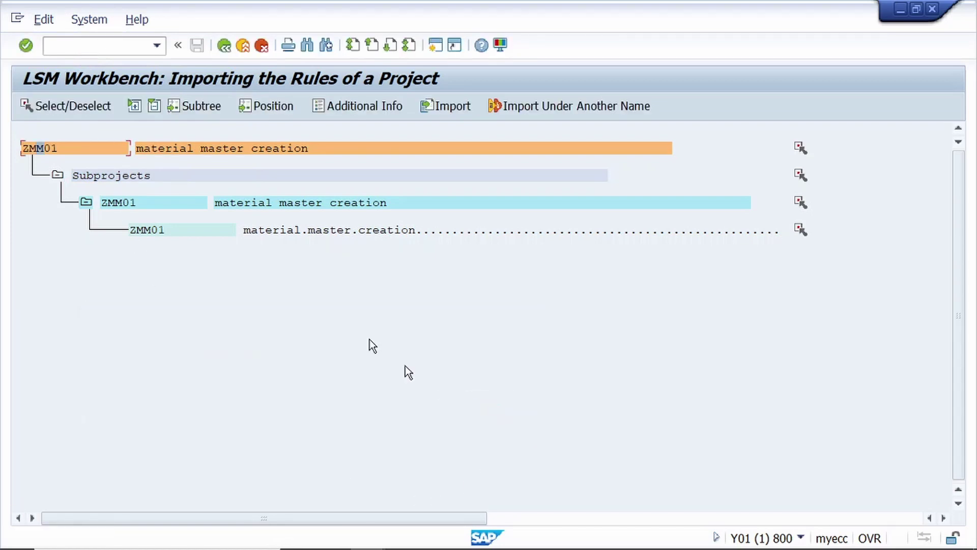
left_click(224, 45)
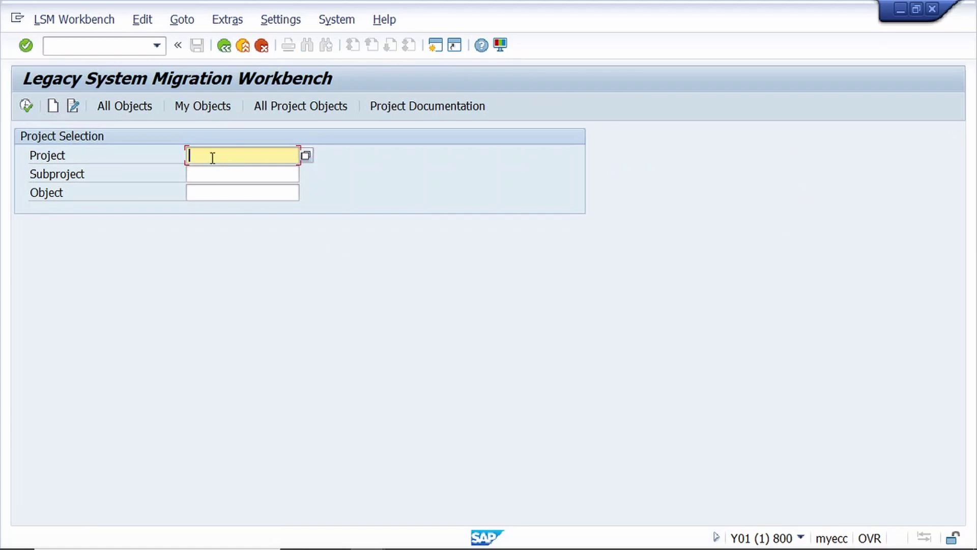
Step: Fill Project, Subproject and Object with zmm01 from the input history and open the migration object
left_click(213, 157)
left_click(225, 174)
left_click(226, 176)
left_click(224, 189)
left_click(222, 193)
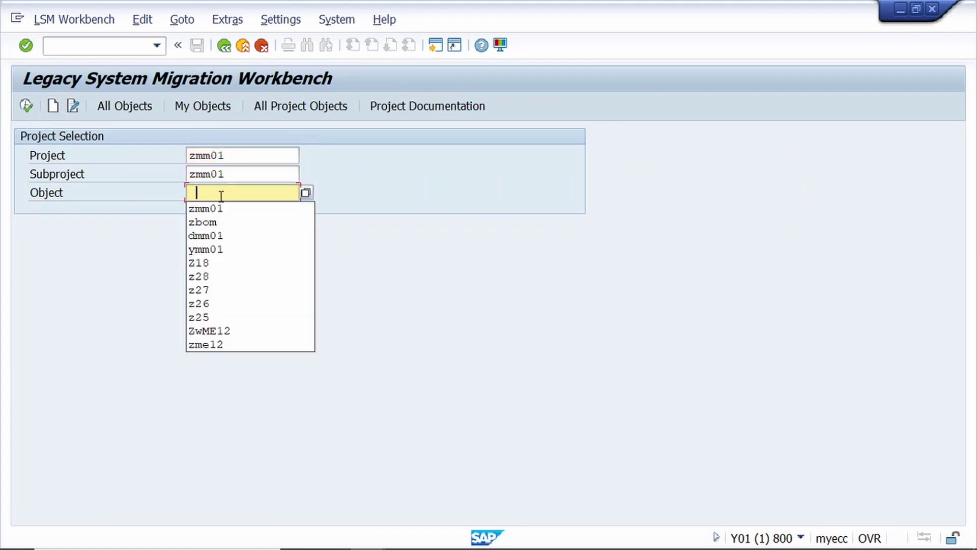
left_click(219, 207)
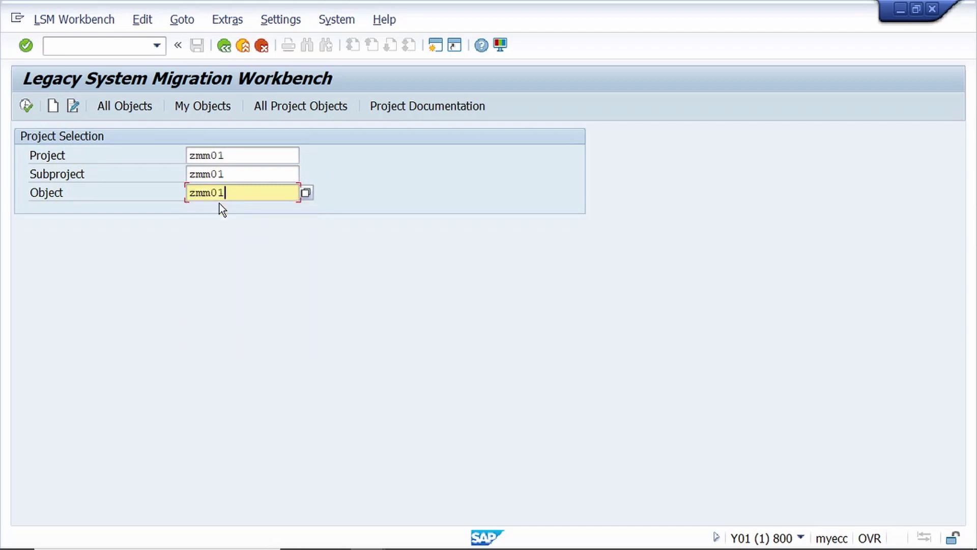
left_click(28, 106)
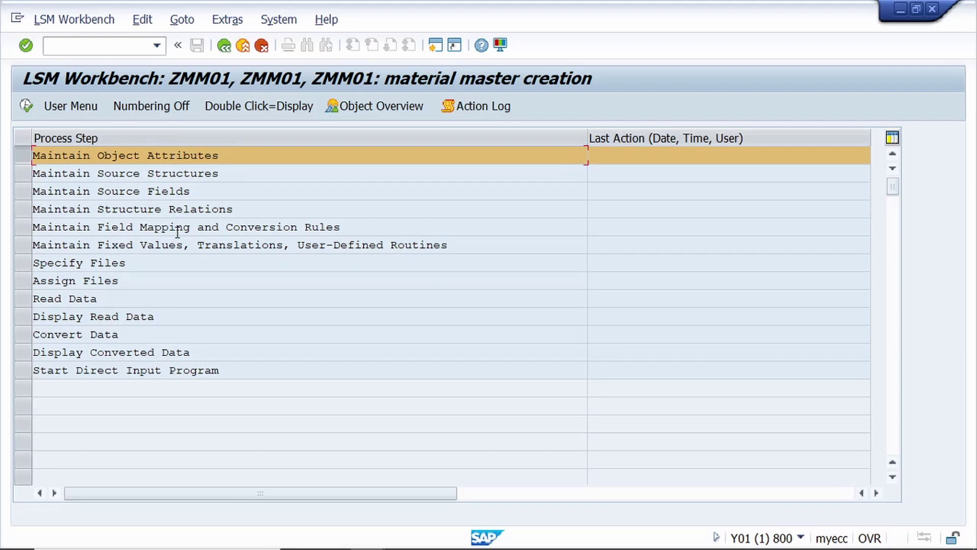
Step: In Specify Files, remove the old material master PC file entry and save
left_click(20, 265)
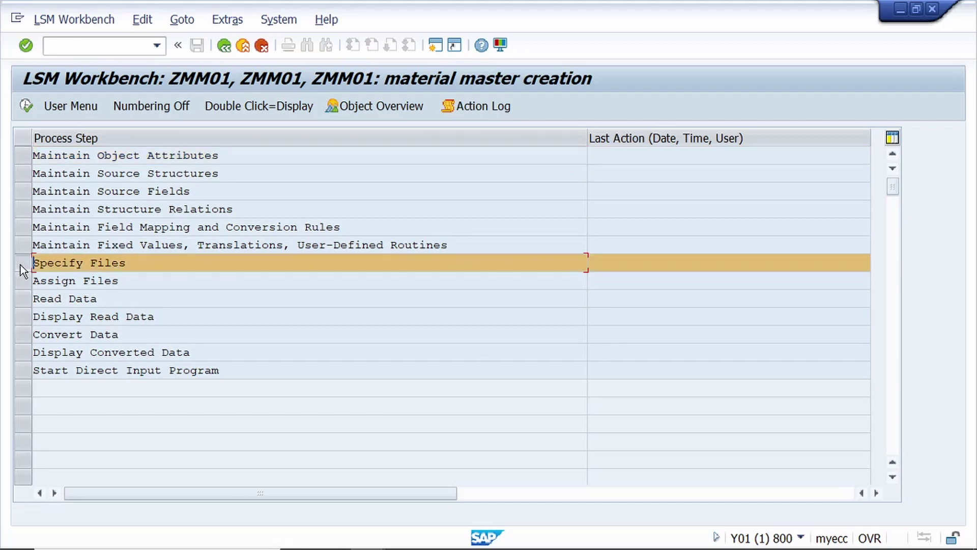
left_click(26, 106)
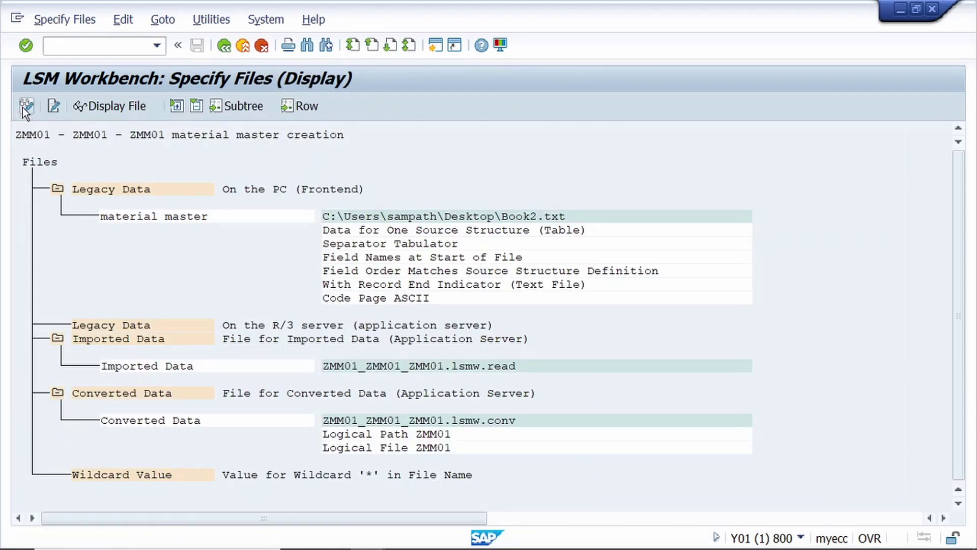
left_click(23, 107)
left_click(178, 217)
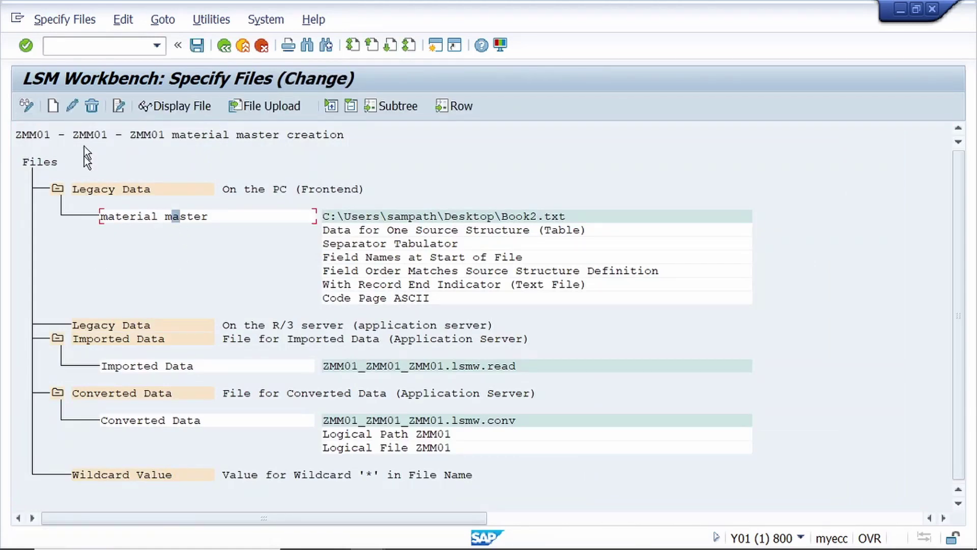
left_click(92, 106)
left_click(197, 47)
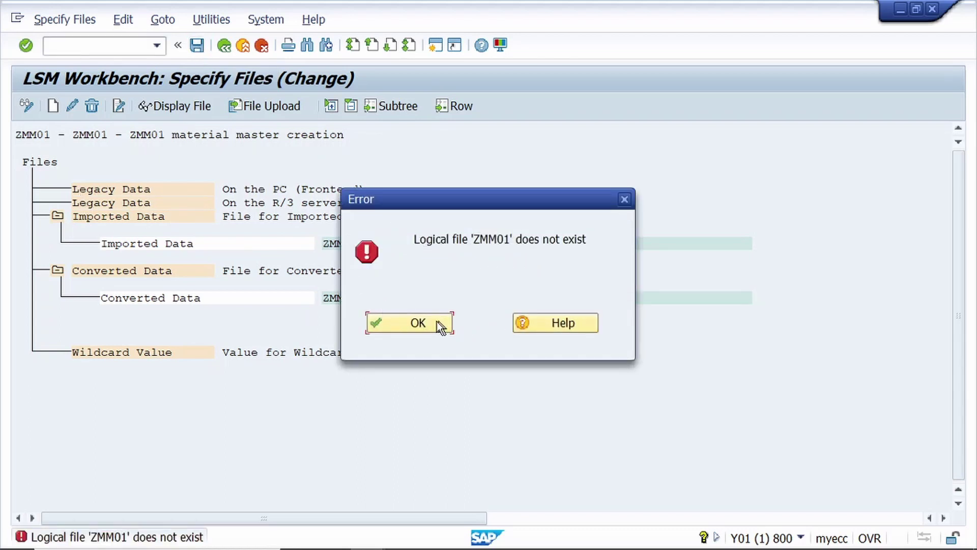
Step: Create logical path ZMM01 and logical file ZMM01 for converted data file ZMM01_ZMM01_ZMM01.lsmw.conv
left_click(441, 323)
double_click(362, 298)
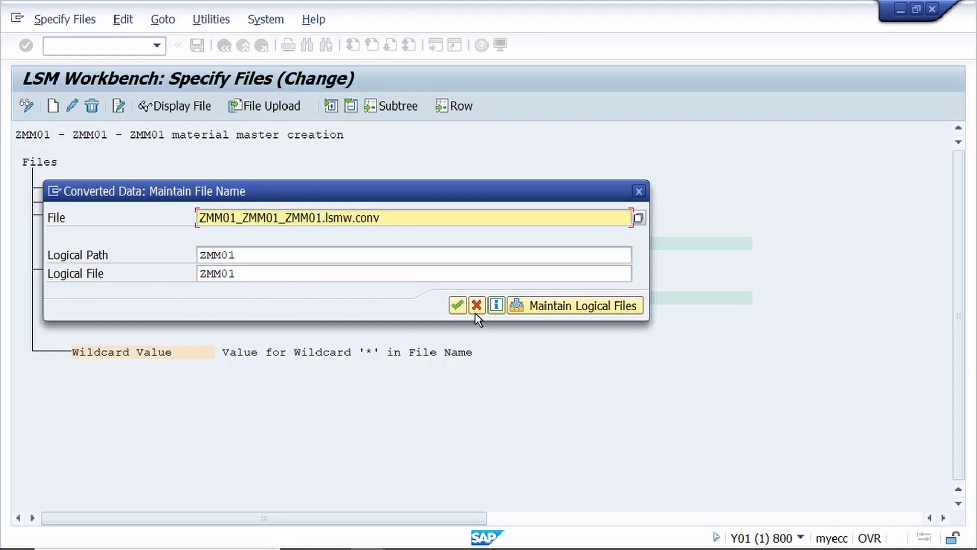
left_click(456, 305)
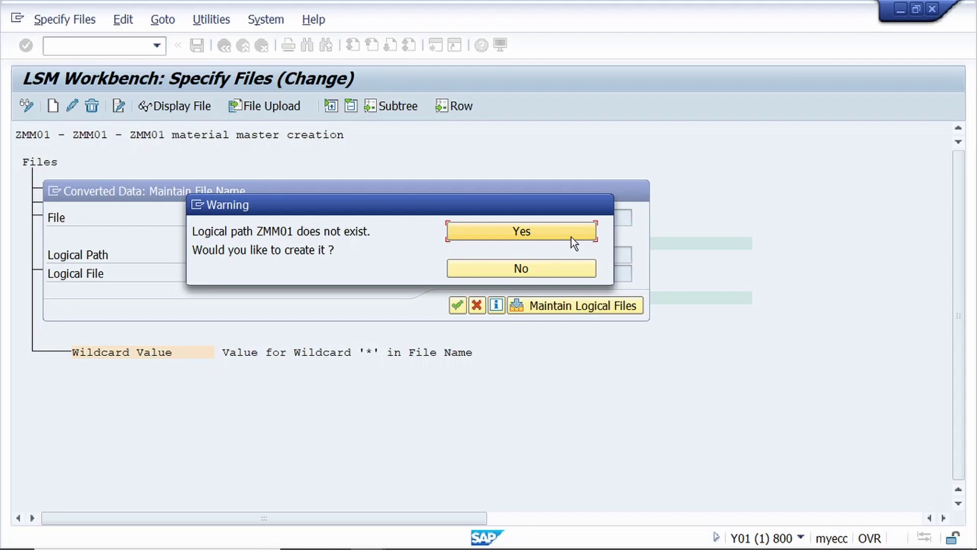
left_click(529, 233)
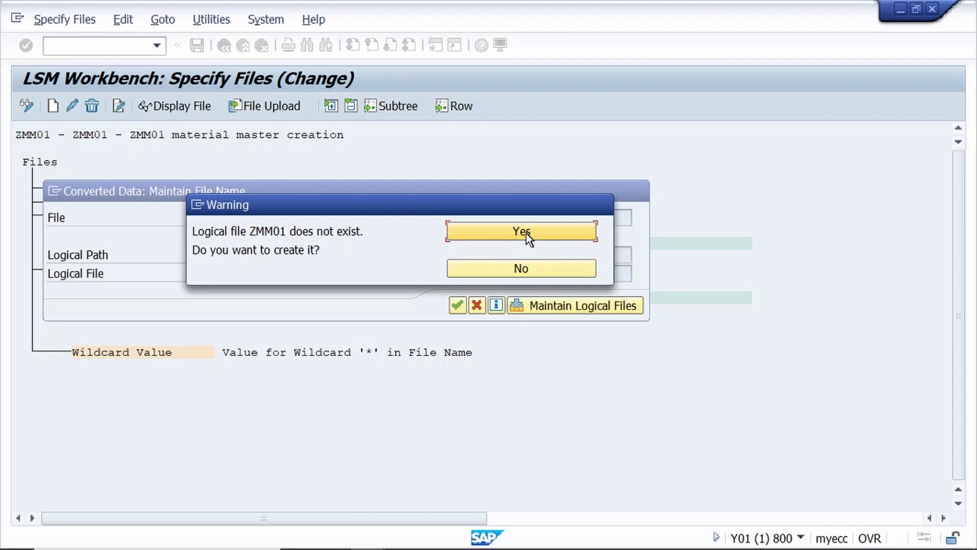
left_click(526, 233)
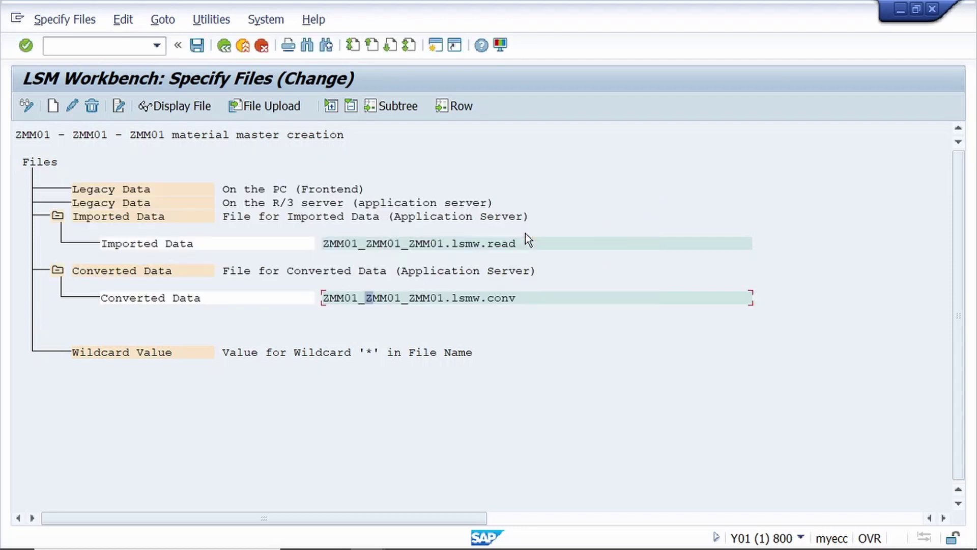
Step: Register Desktop Book2.txt as the legacy PC file named 'material master', save, and go back
left_click(54, 109)
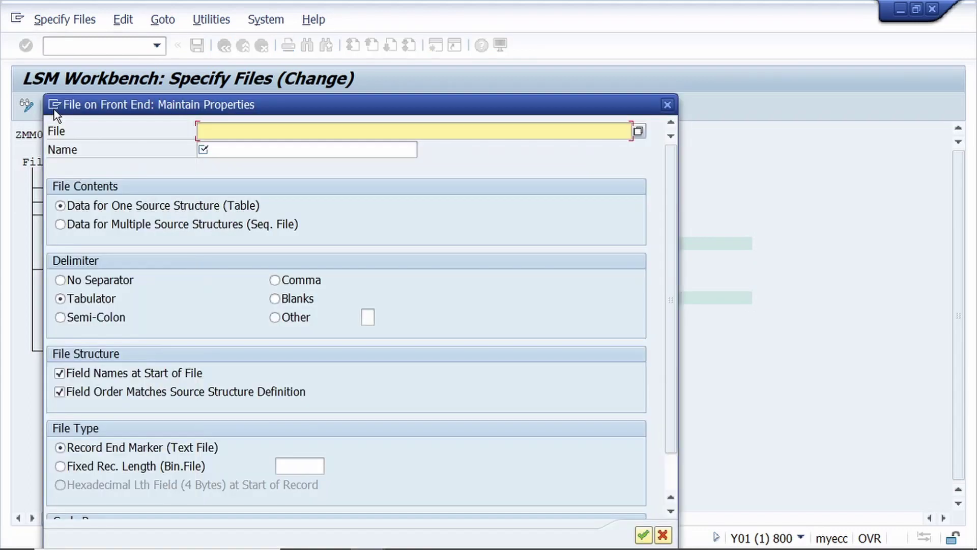
left_click(639, 131)
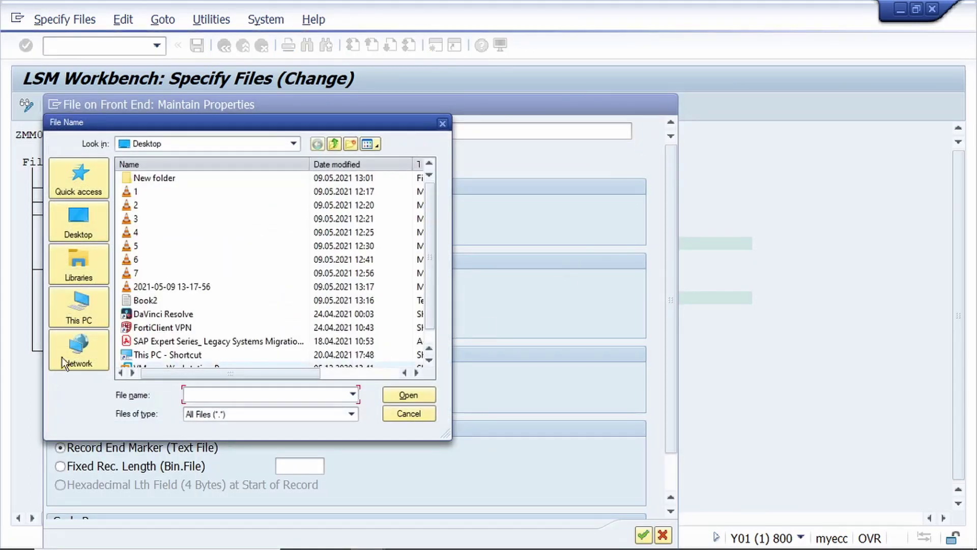
left_click(161, 301)
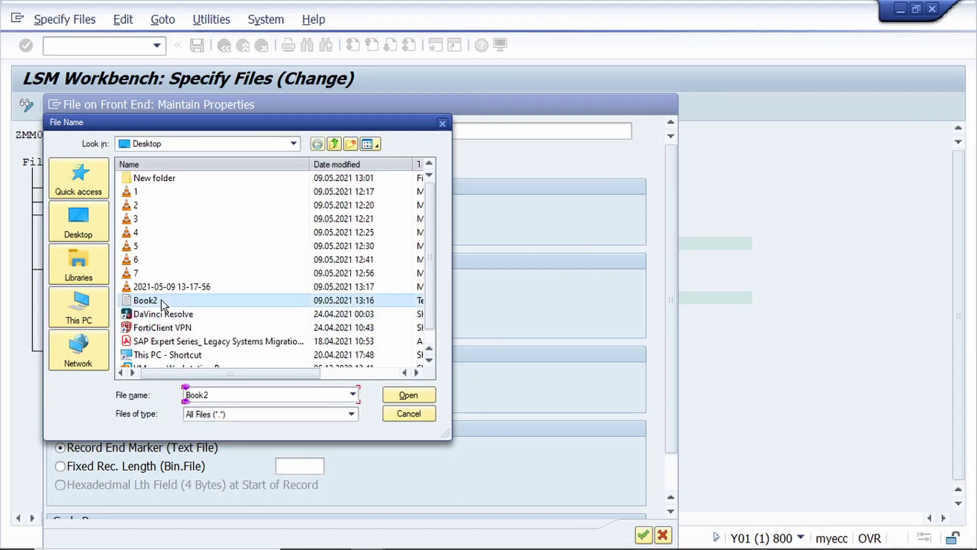
left_click(407, 394)
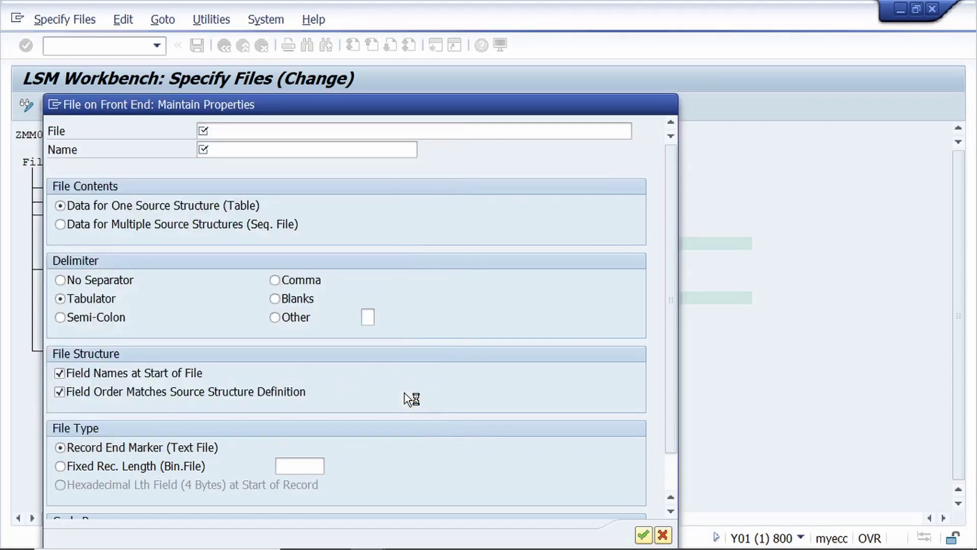
left_click(297, 150)
left_click(298, 167)
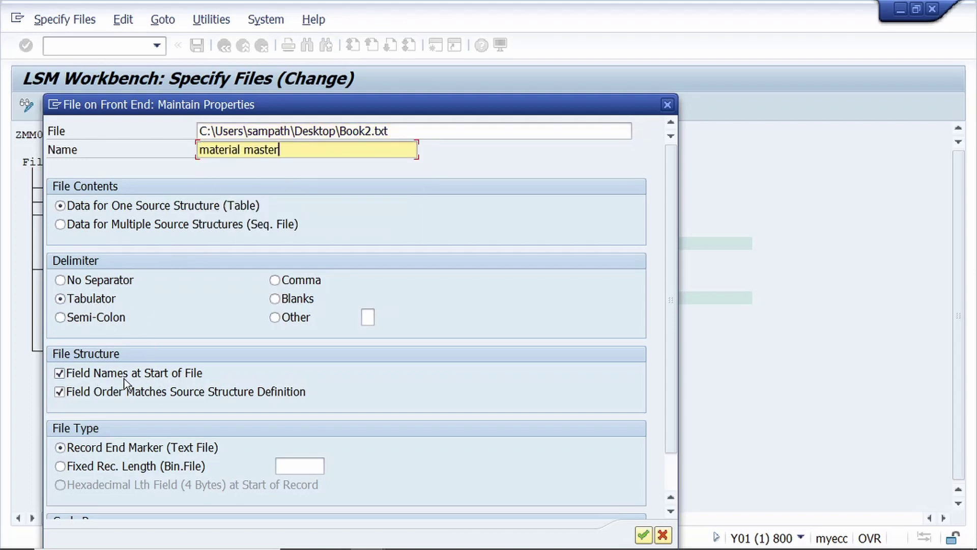
left_click(644, 535)
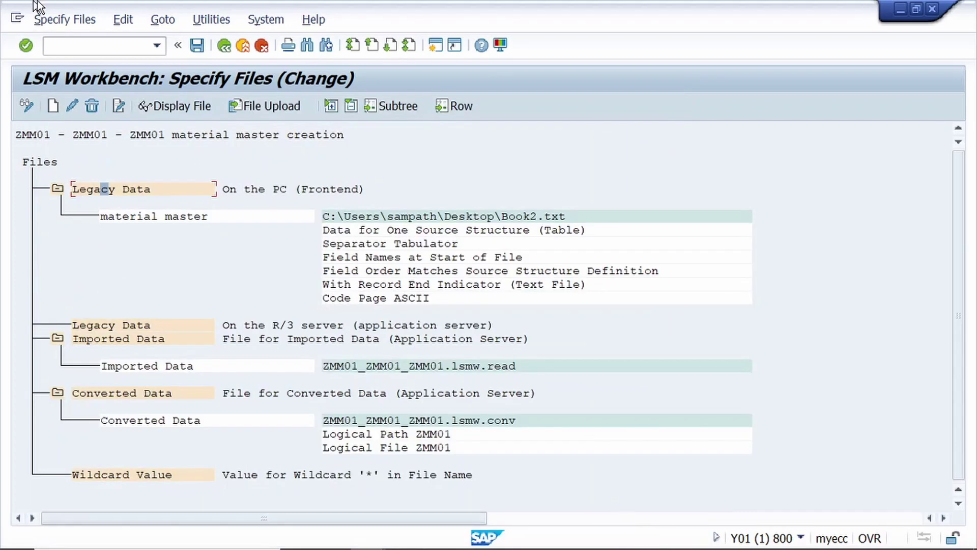
left_click(198, 50)
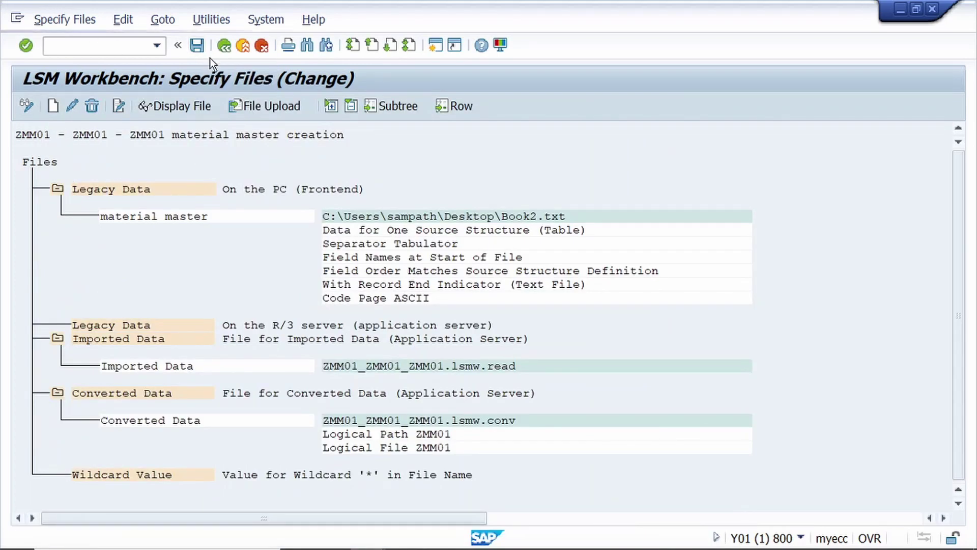
left_click(226, 46)
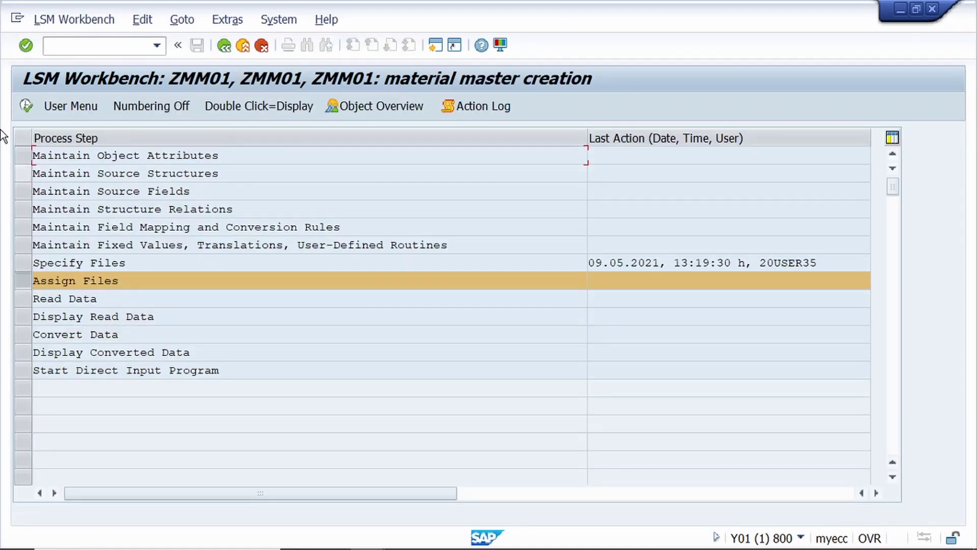
Step: Save the Book2.txt file assignment in Assign Files and return to the step list
left_click(31, 104)
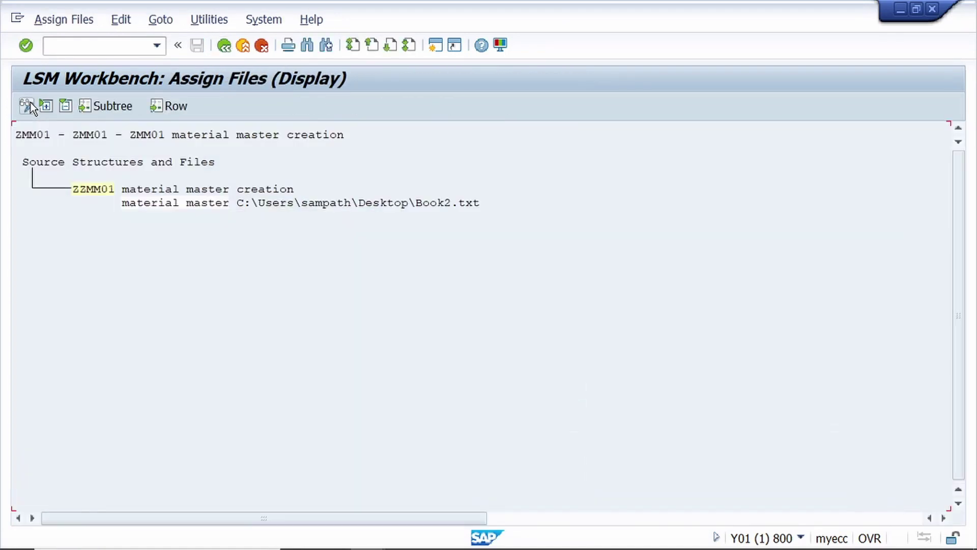
left_click(27, 105)
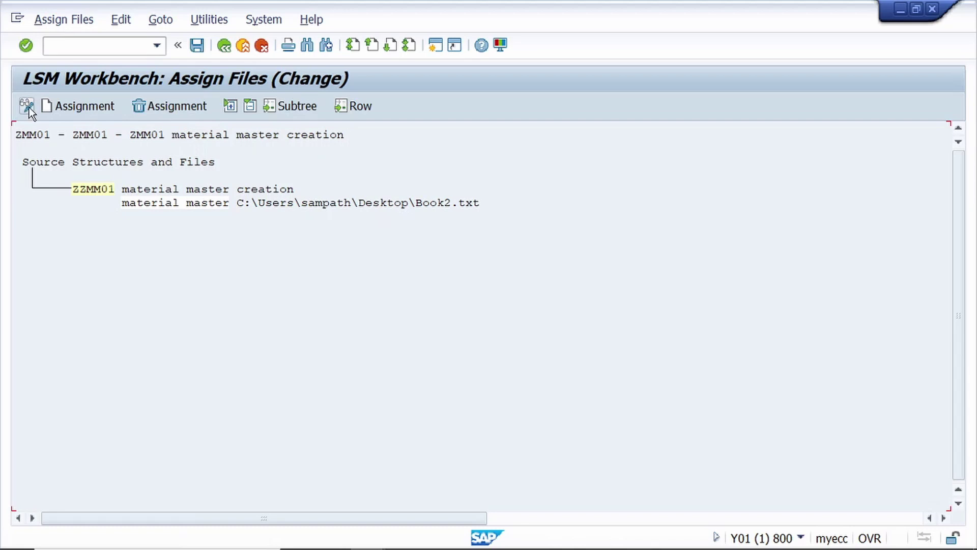
left_click(198, 46)
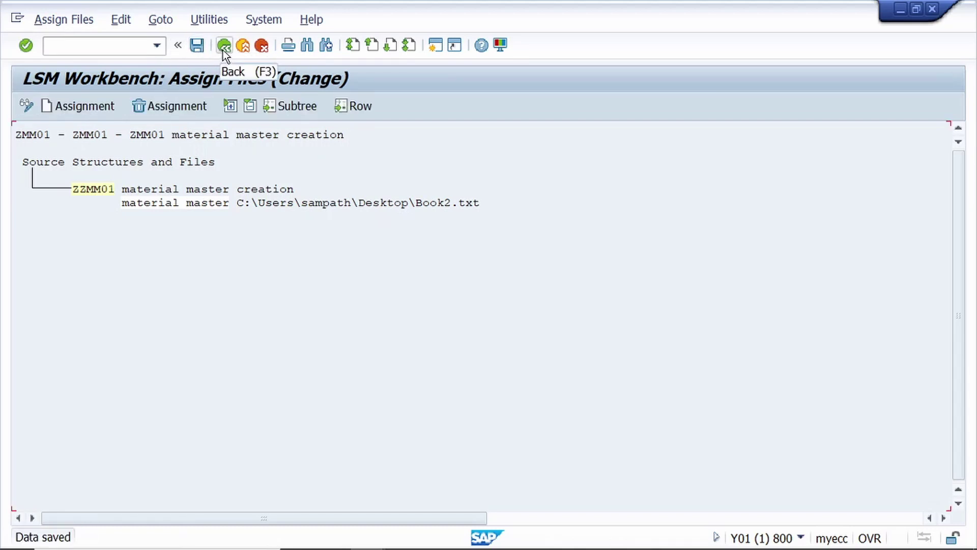
left_click(223, 46)
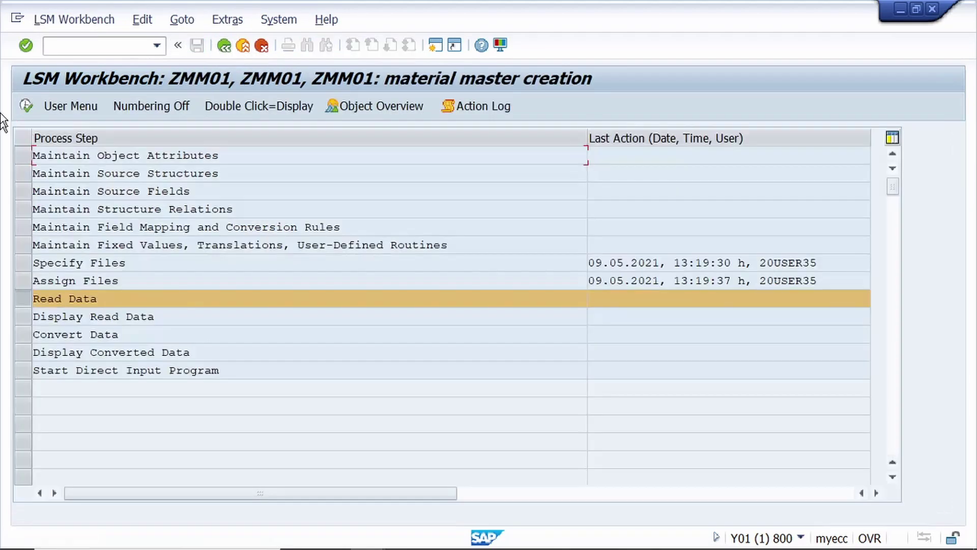
Step: Read the data from Book2.txt, with 1 record read and written
left_click(27, 103)
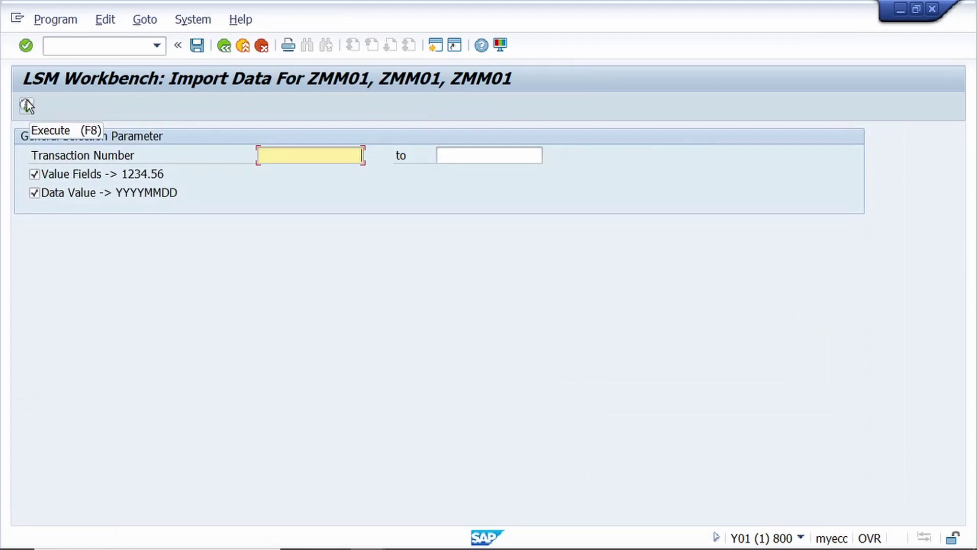
left_click(26, 101)
left_click(337, 337)
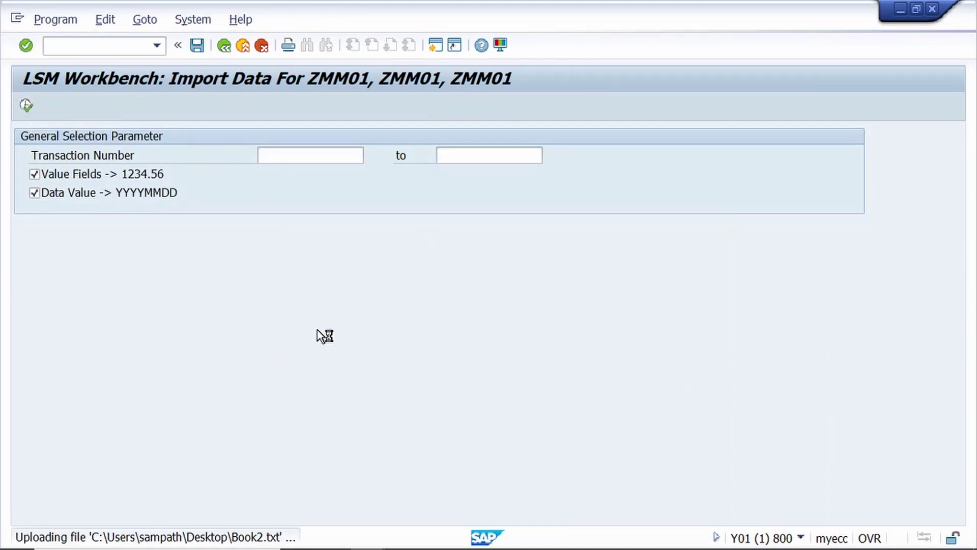
left_click(224, 47)
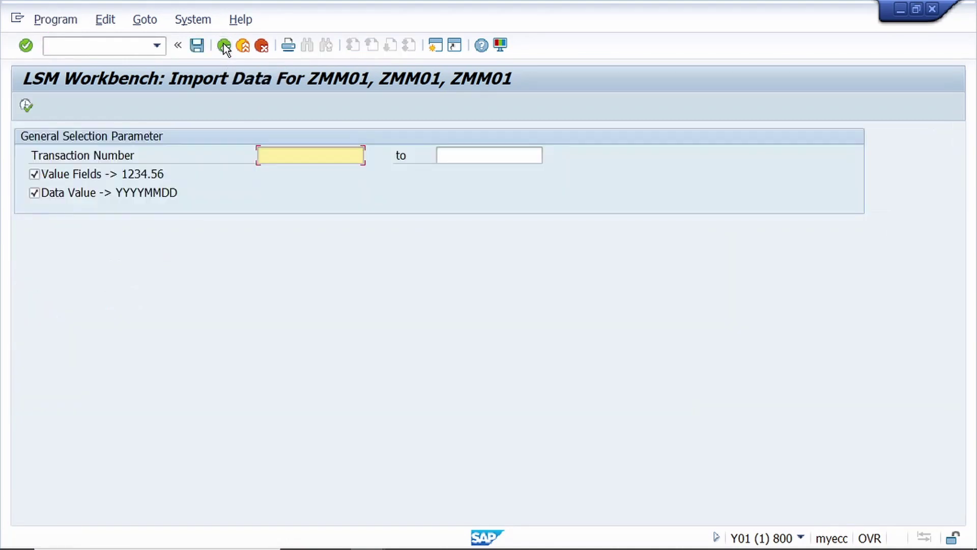
left_click(224, 47)
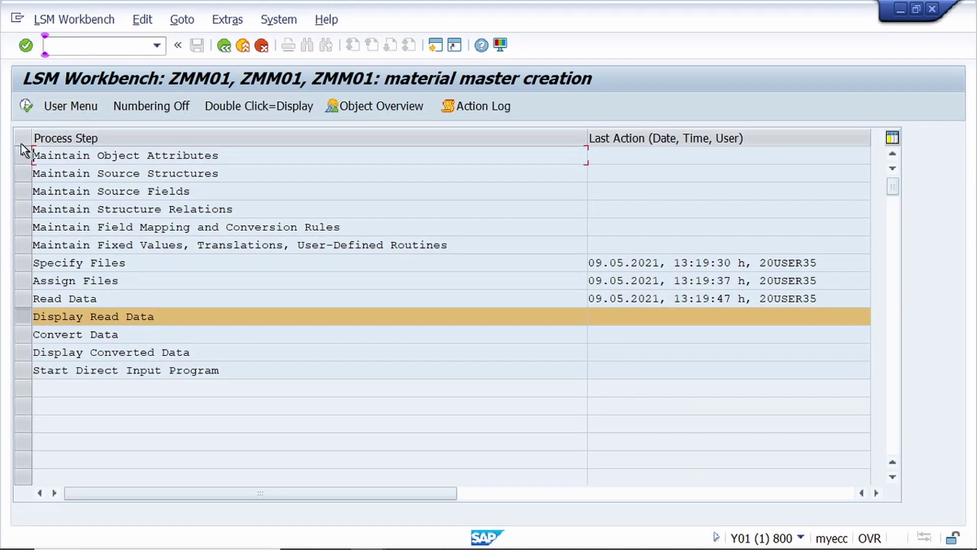
Step: Display the read data and inspect record 1's ZZMM01 field values, then go back
left_click(28, 106)
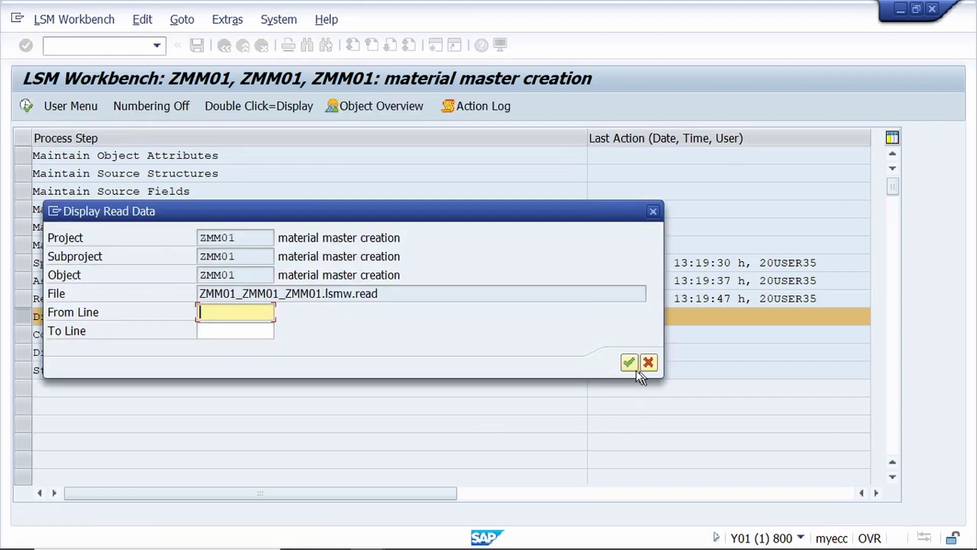
left_click(629, 362)
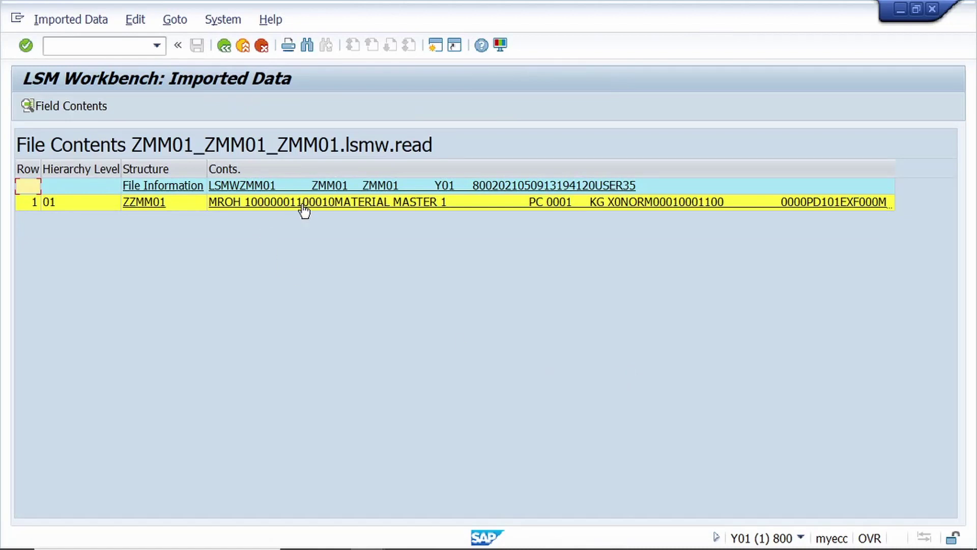
left_click(302, 205)
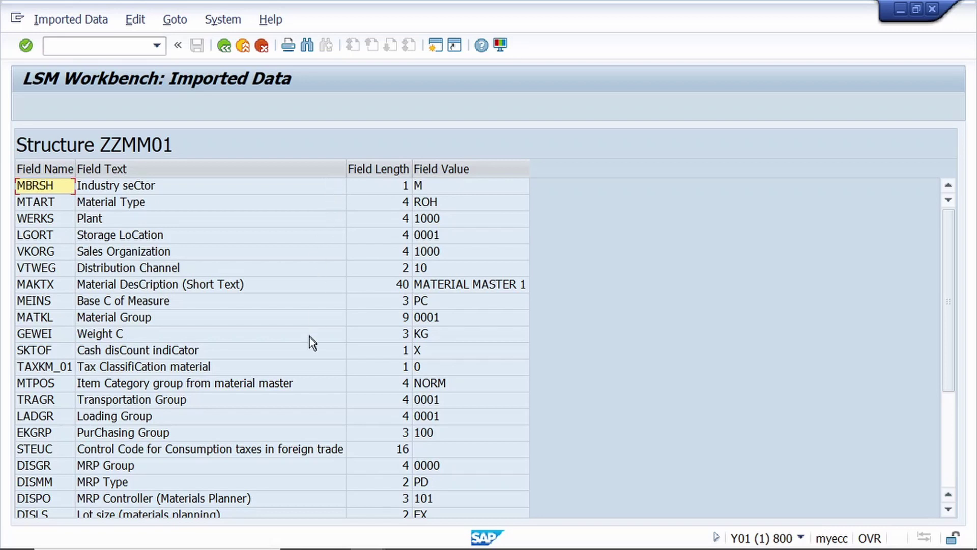
scroll(309, 351, "down", 4)
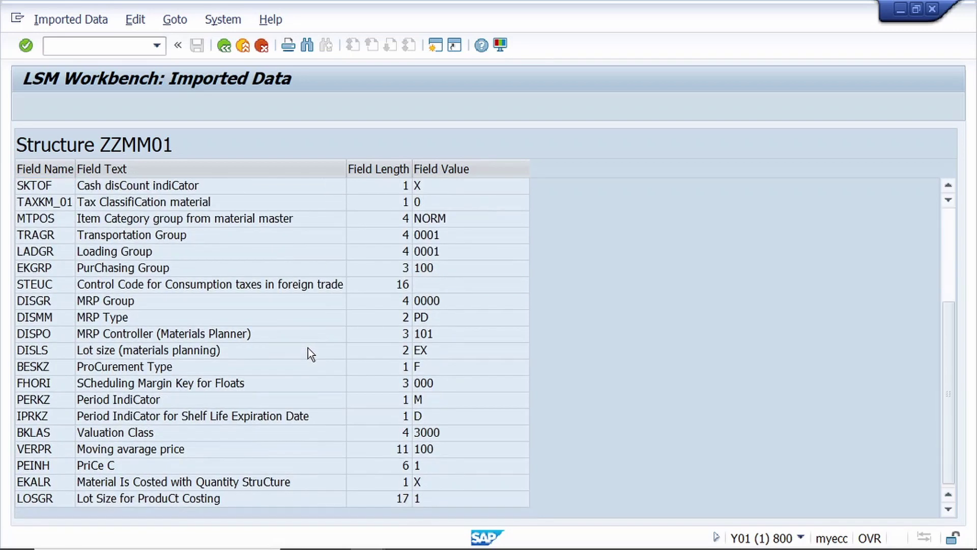
left_click(224, 46)
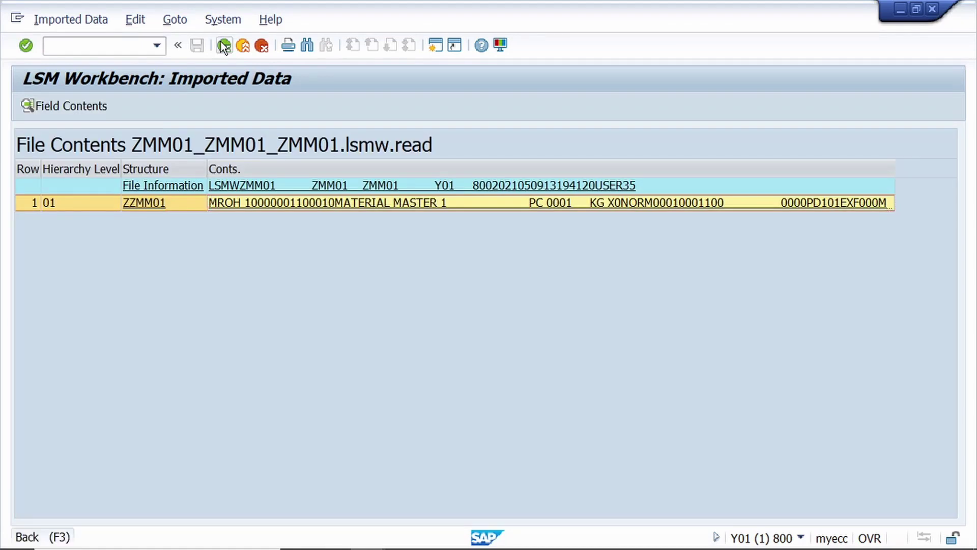
left_click(224, 46)
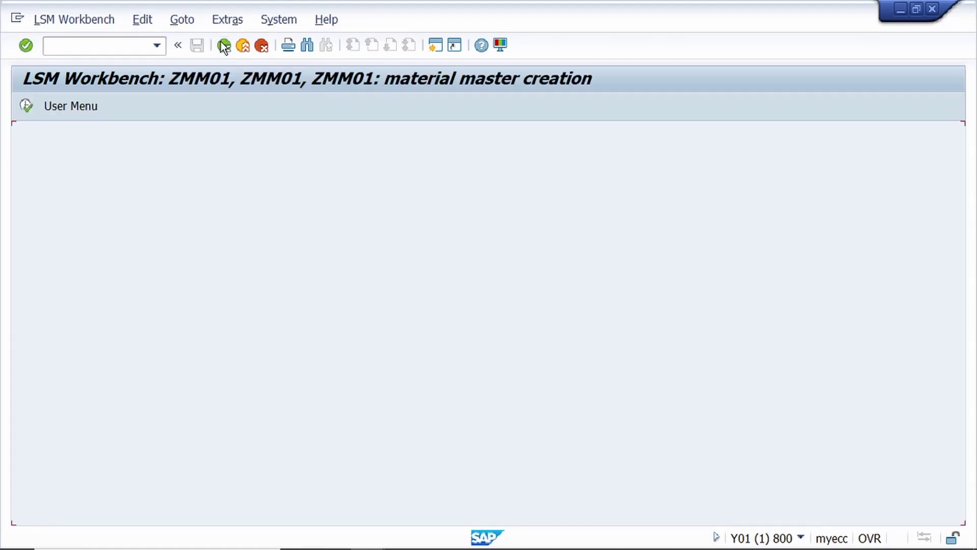
Step: Convert the read data into ZMM01_ZMM01_ZMM01.lsmw.conv, writing 10 records
left_click(27, 105)
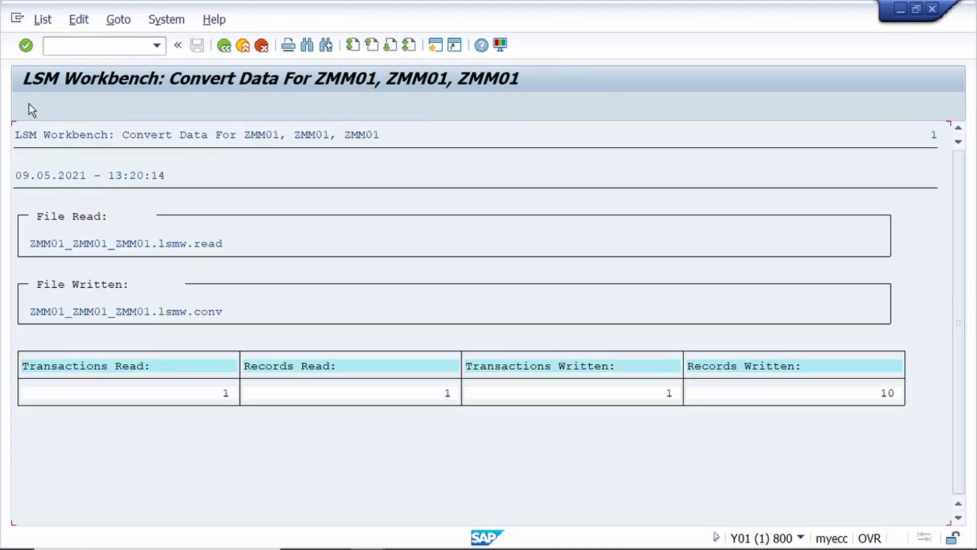
left_click(230, 49)
left_click(226, 45)
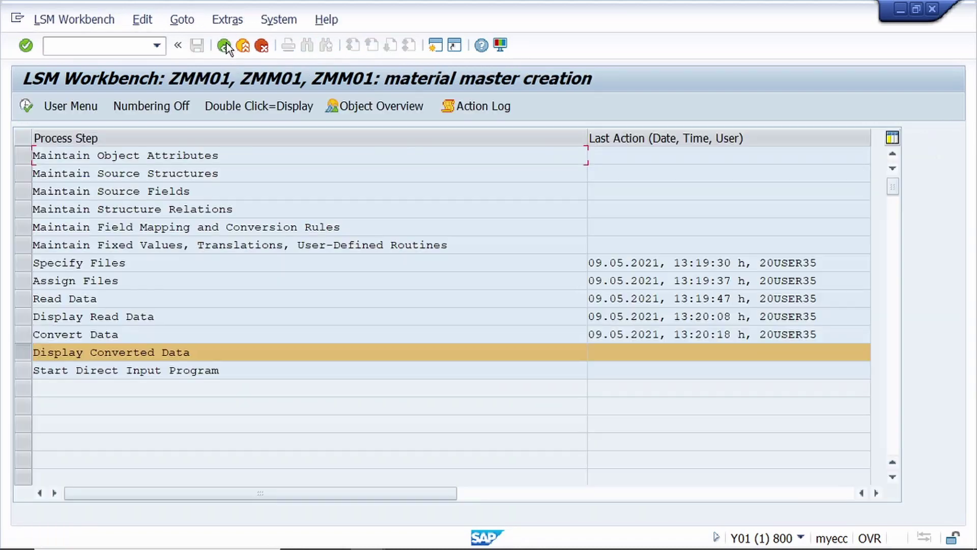
Step: Display the converted data to check the file contents
left_click(22, 106)
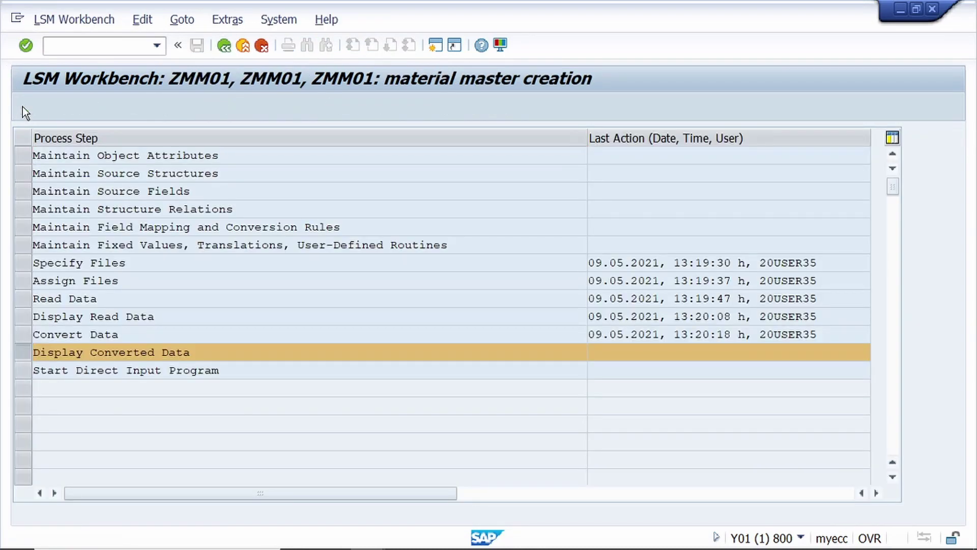
left_click(629, 362)
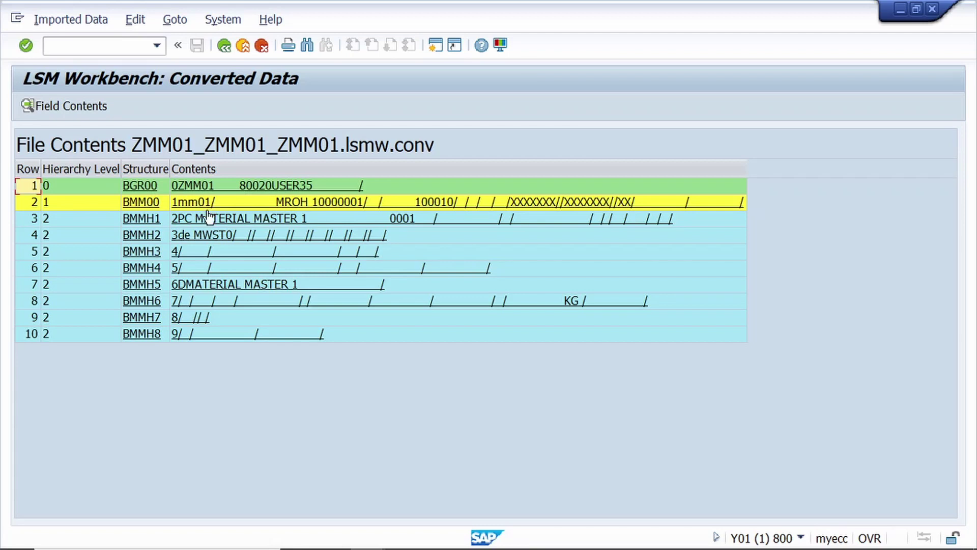
left_click(226, 47)
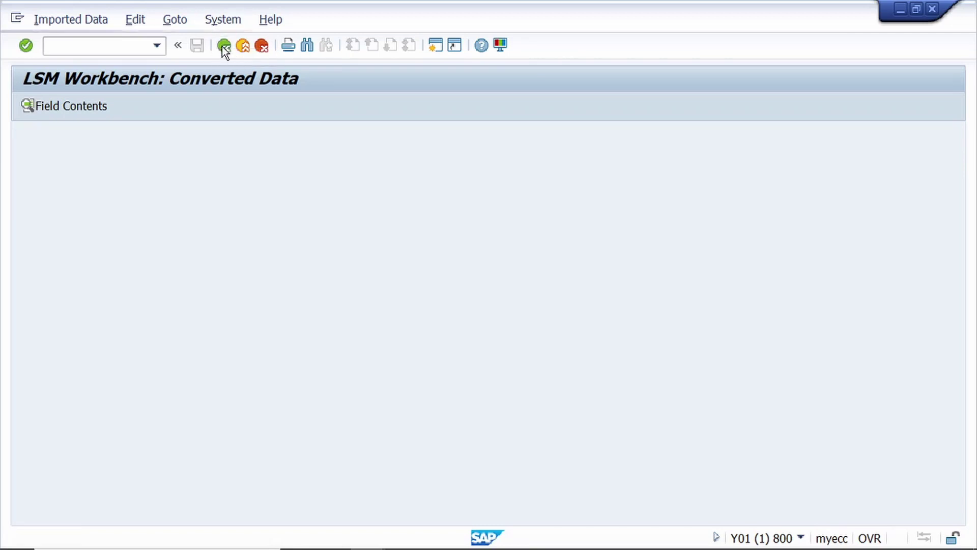
left_click(25, 108)
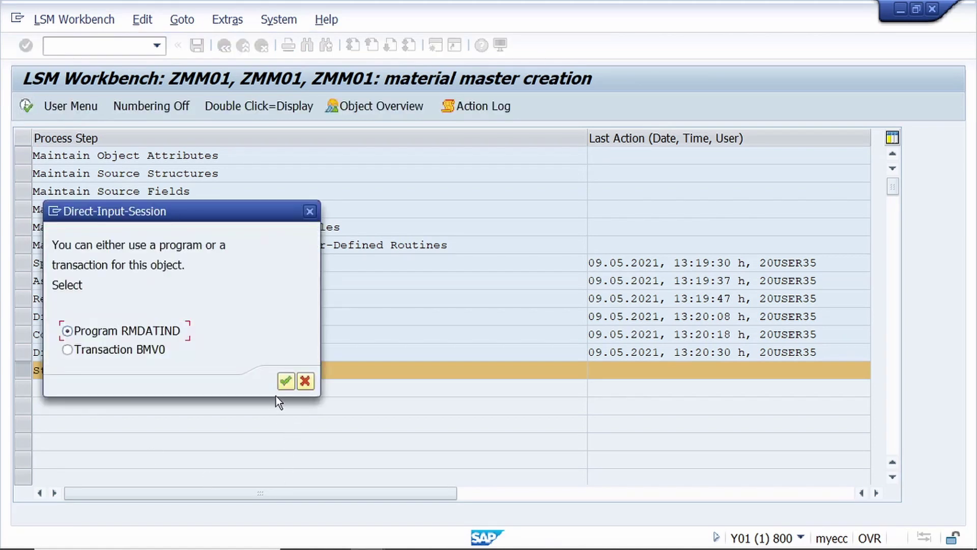
left_click(285, 381)
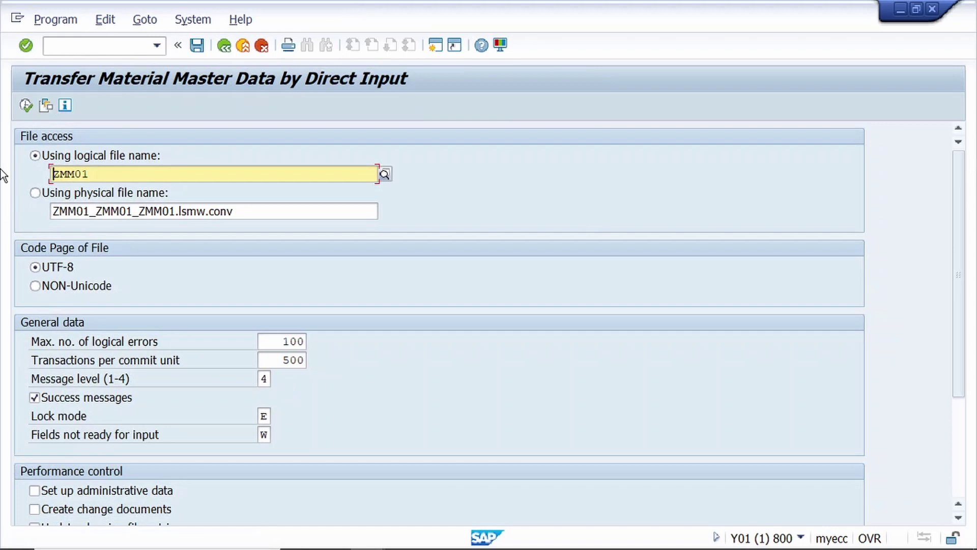
left_click(34, 193)
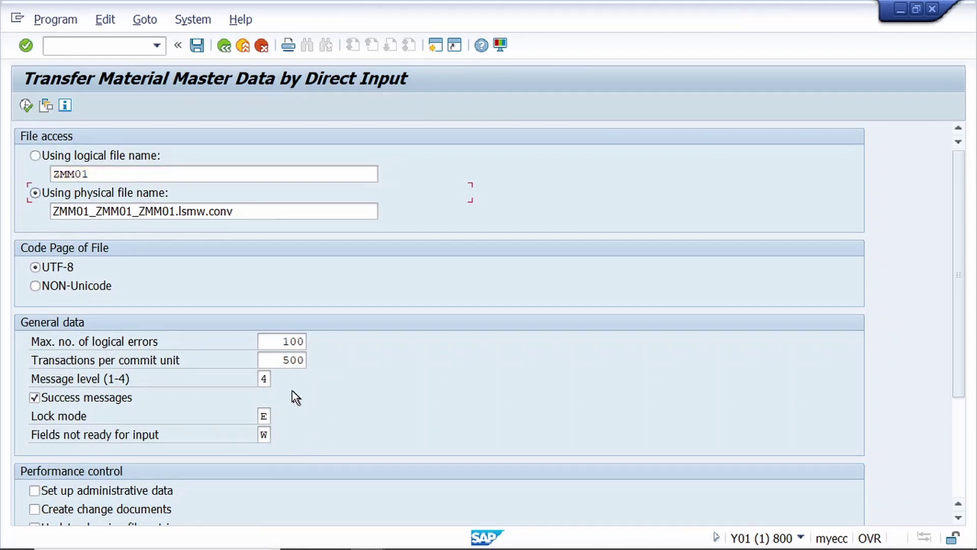
left_click(26, 109)
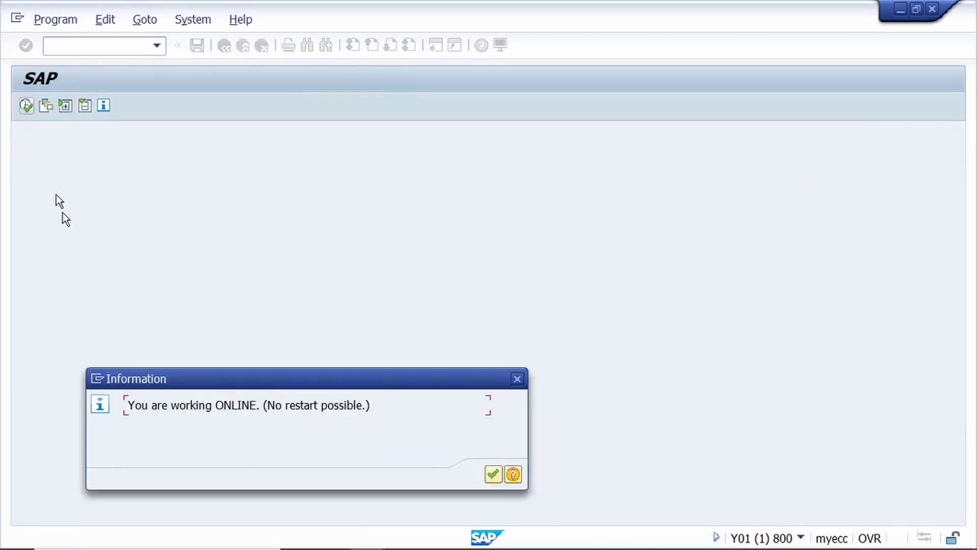
left_click(490, 473)
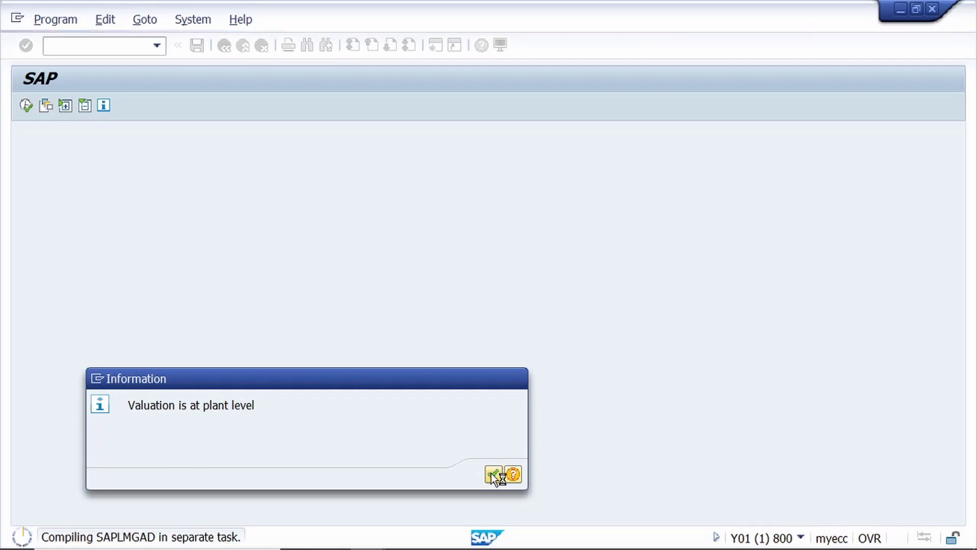
left_click(491, 474)
left_click(492, 492)
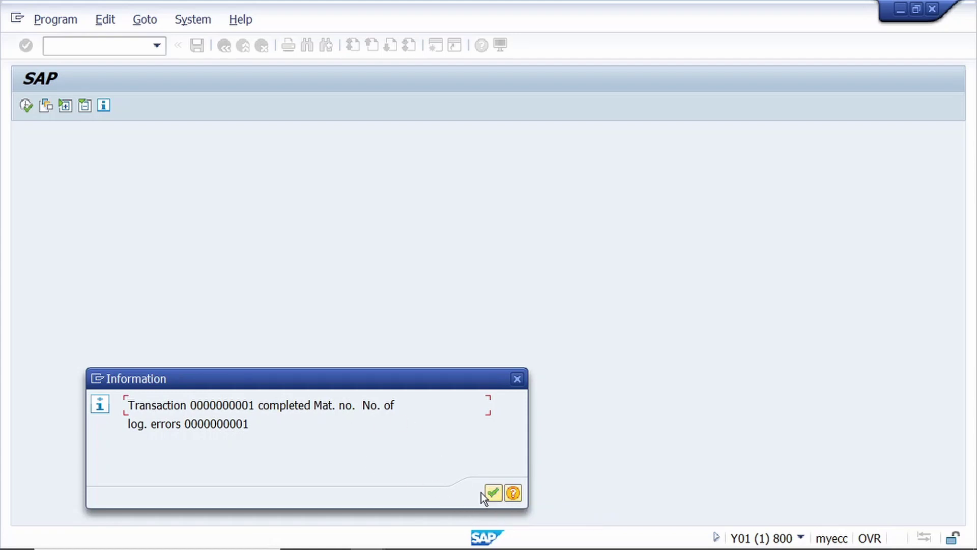
left_click(493, 492)
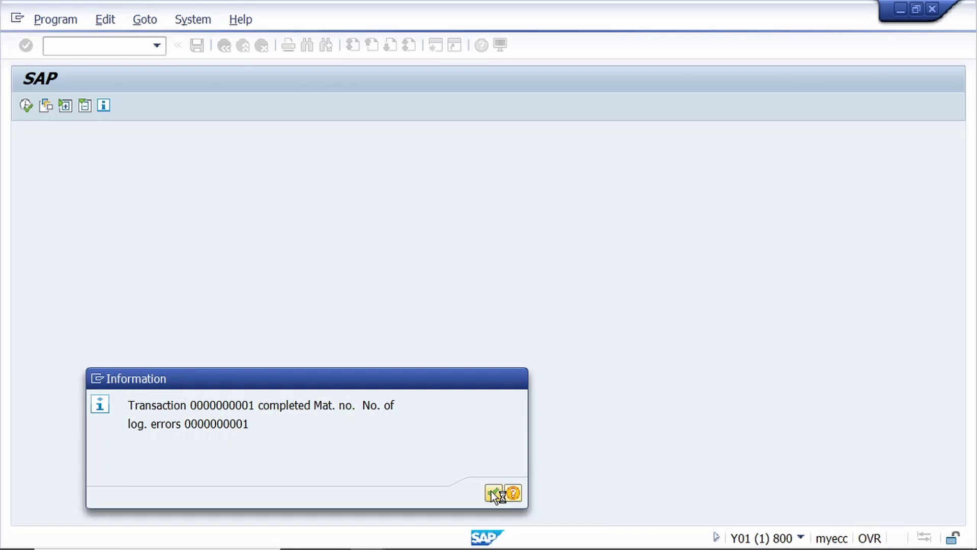